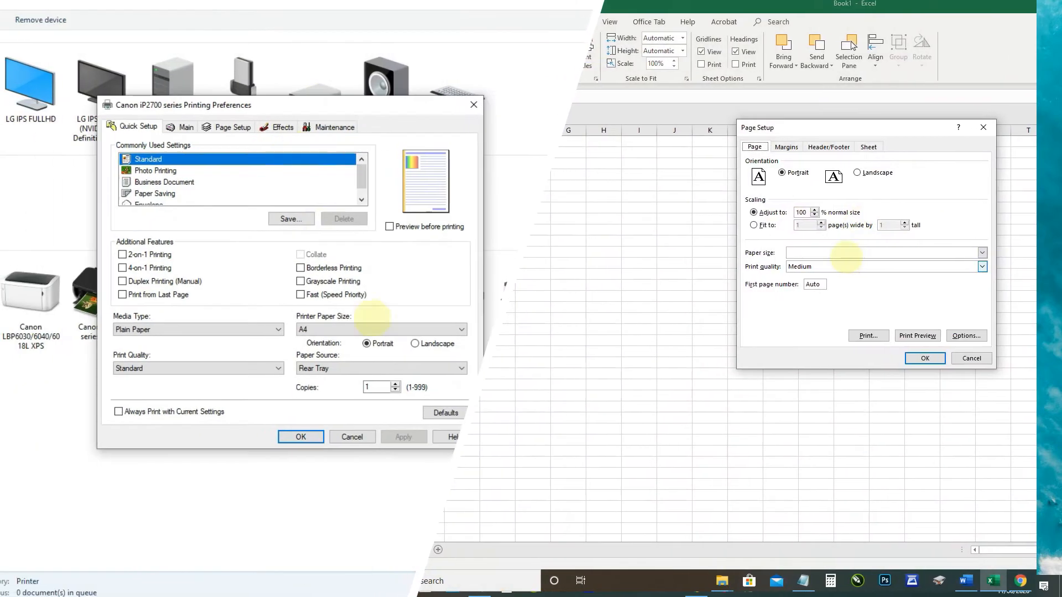
- Choose F4 as the paper size in Excel's Page Setup and as the printer paper size in the Canon iP2700 printing preferences
click(847, 254)
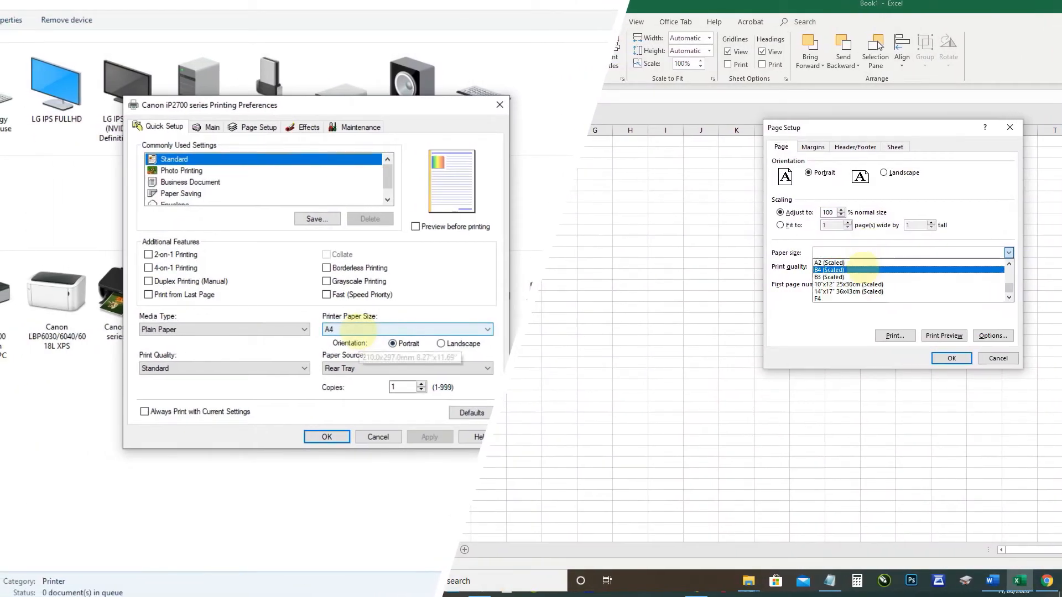
click(360, 330)
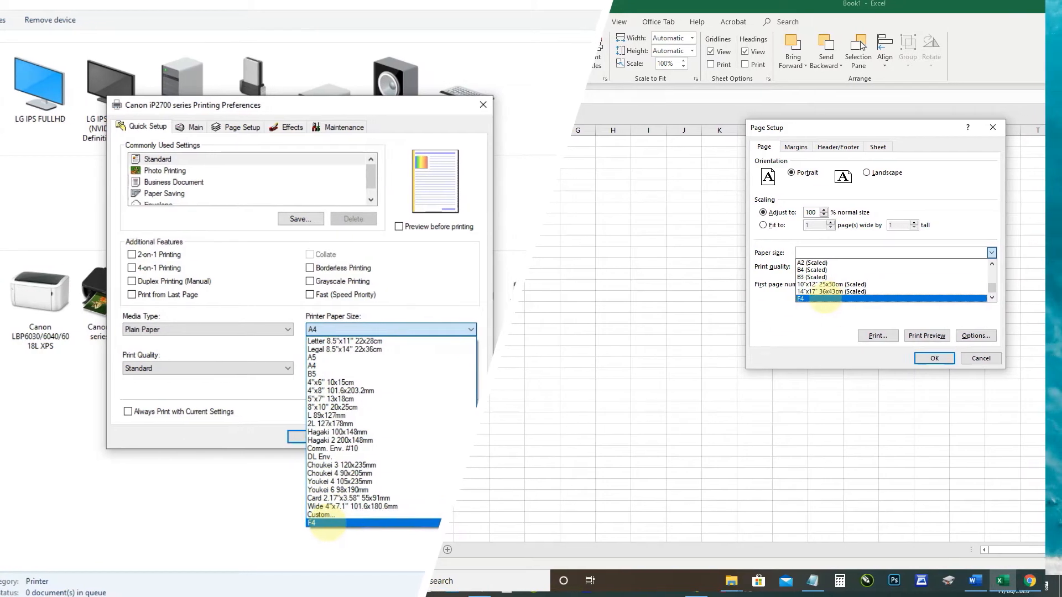
click(825, 299)
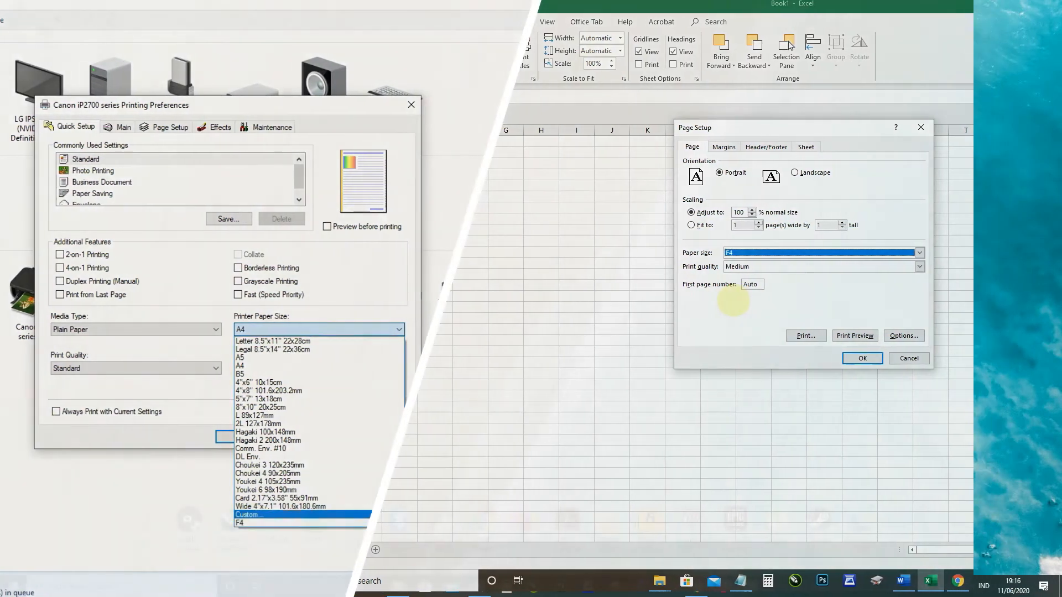
click(327, 523)
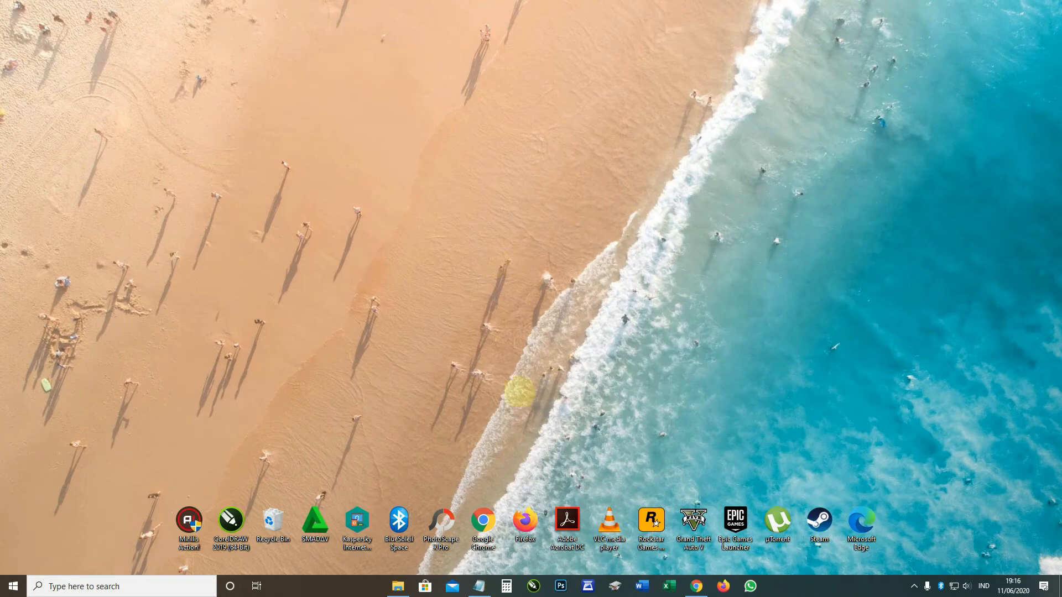
- Open Word and create a blank document
click(642, 586)
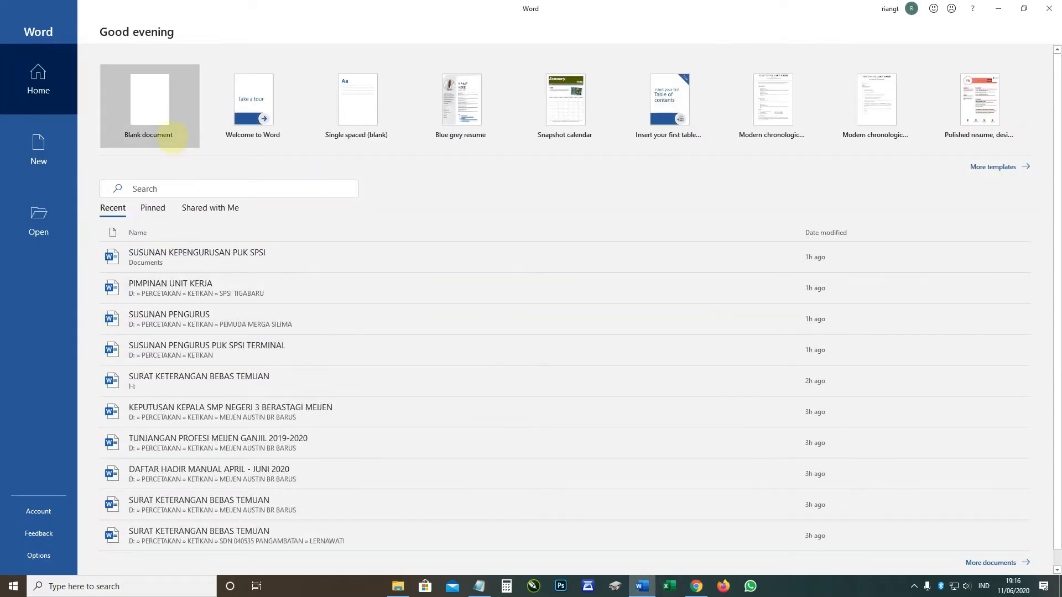
click(172, 136)
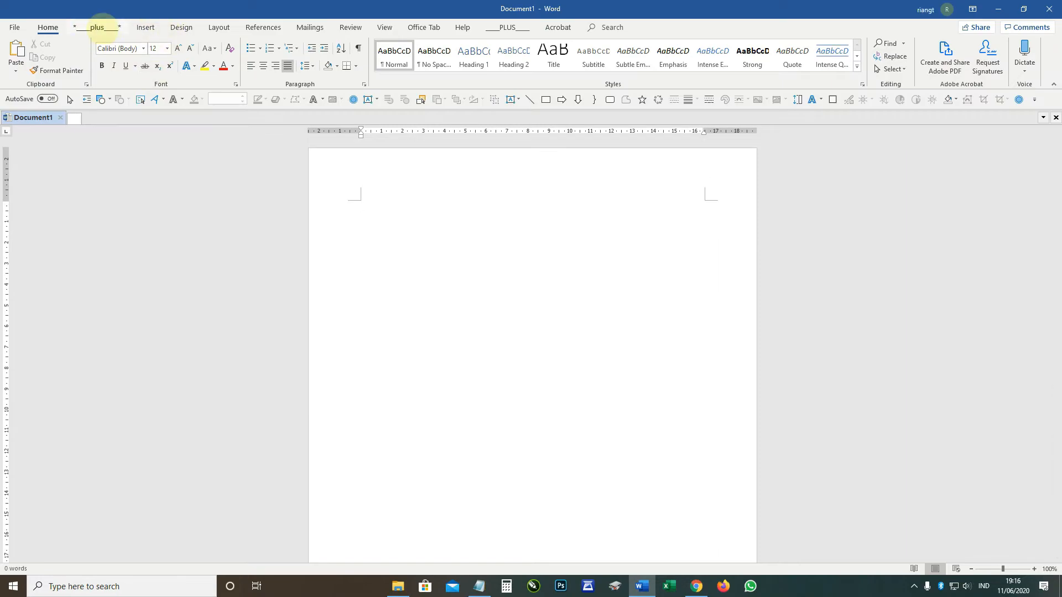
- Look through the paper sizes offered in the Word document's Page Setup and leave without changing the size
click(219, 27)
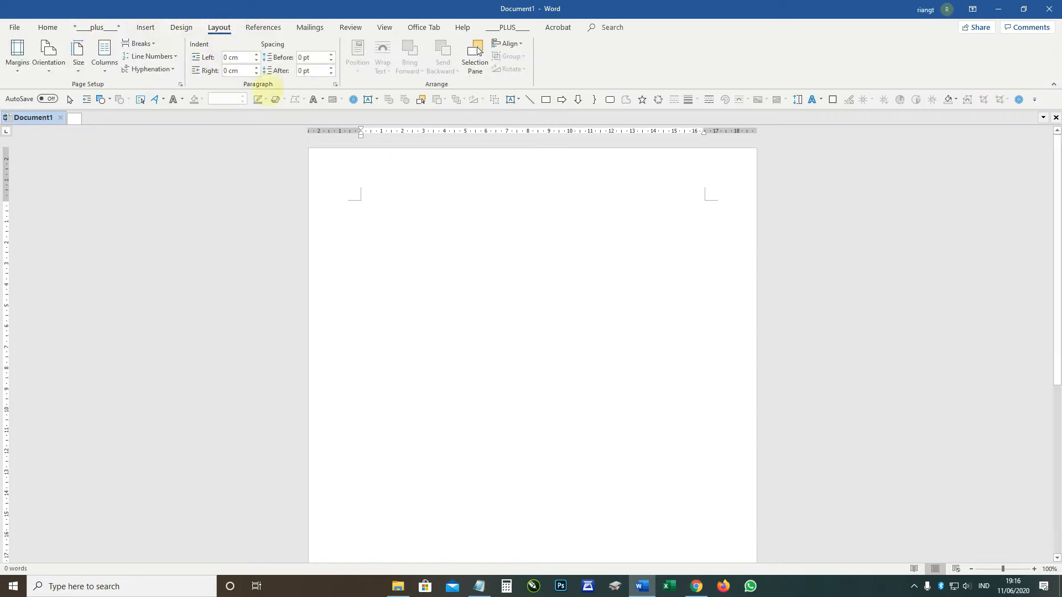
click(335, 84)
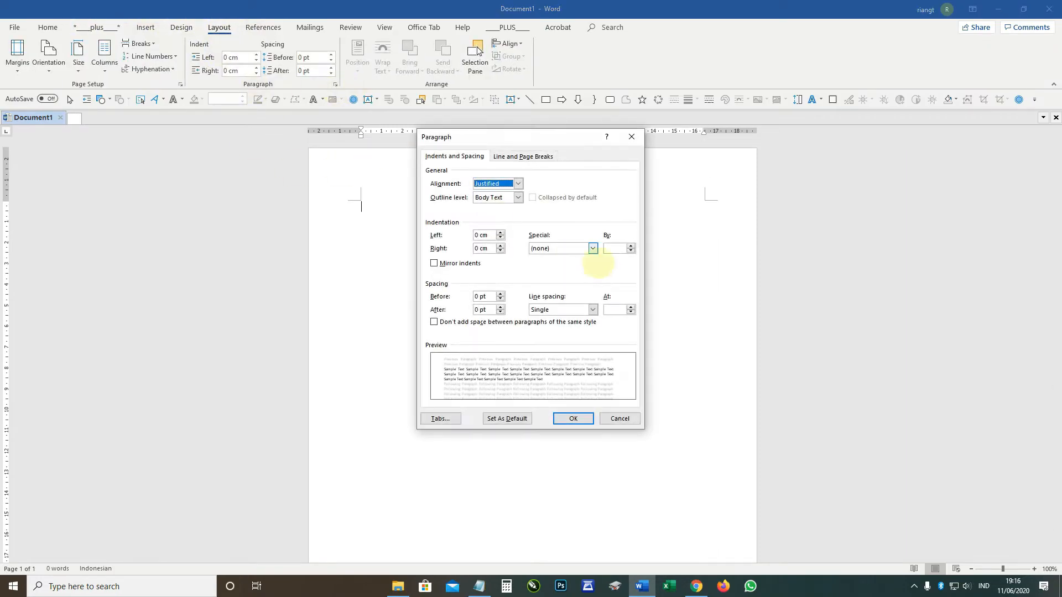
click(621, 418)
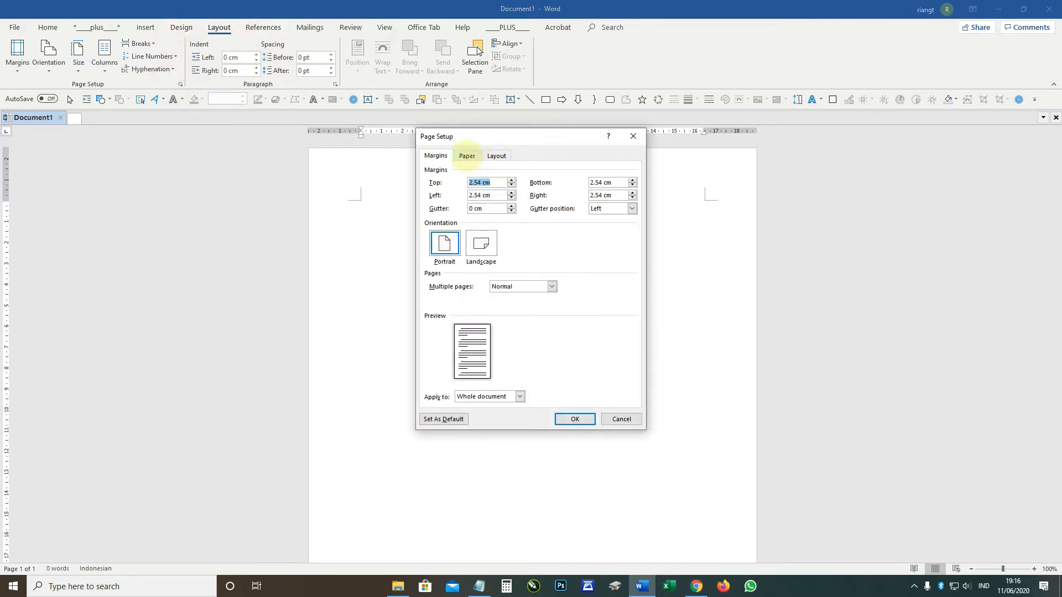
click(467, 155)
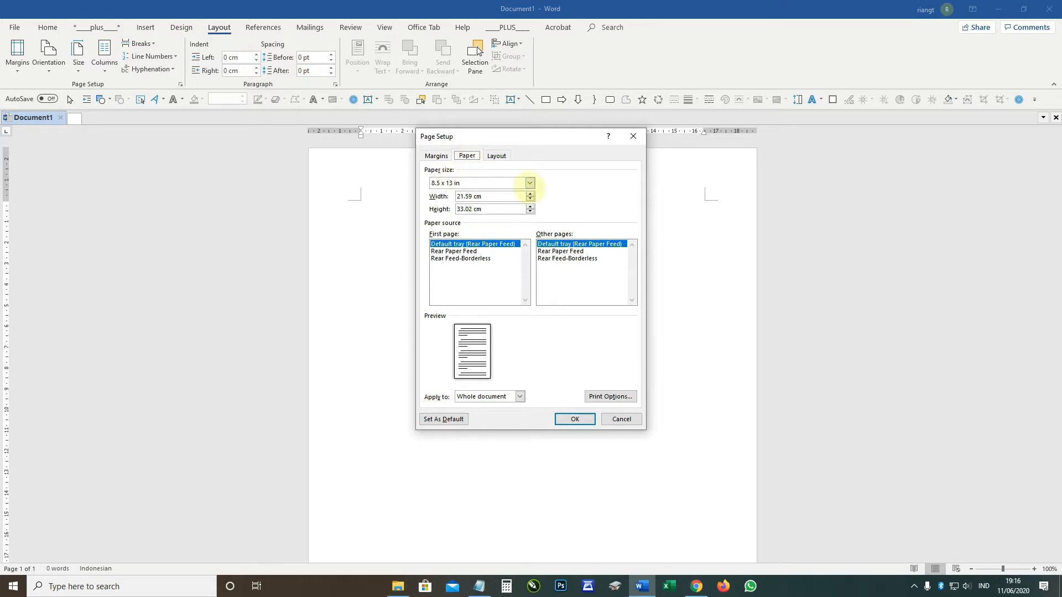
click(529, 183)
scroll(482, 208, down, 5)
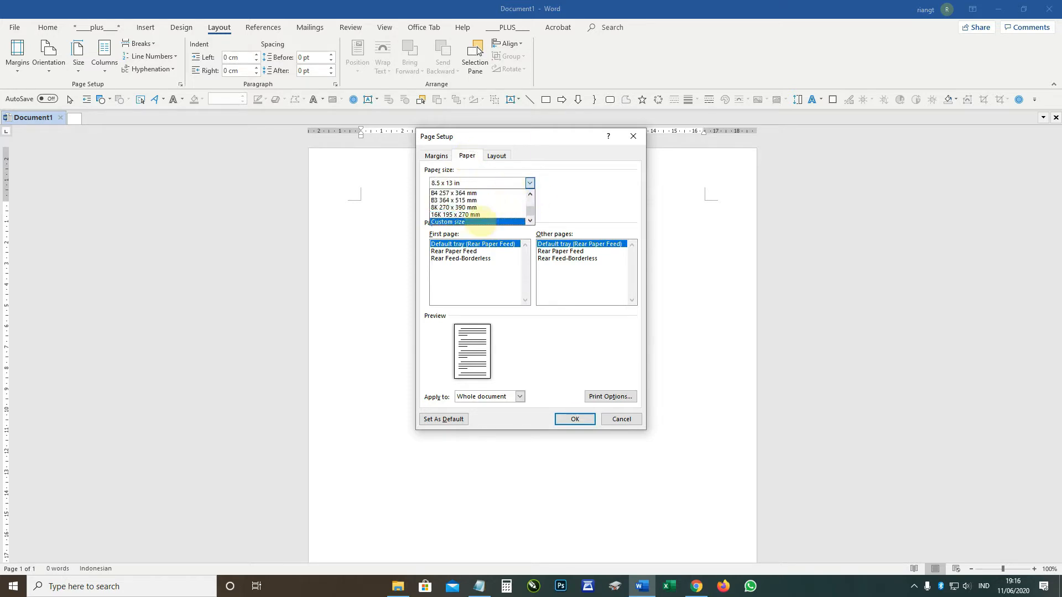
scroll(481, 217, up, 5)
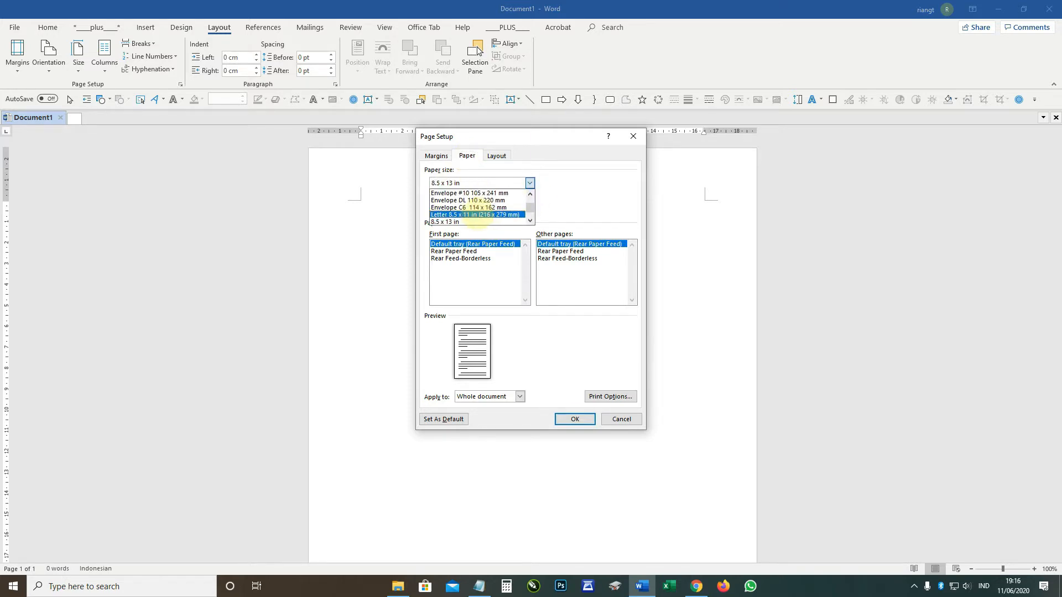
scroll(476, 214, up, 5)
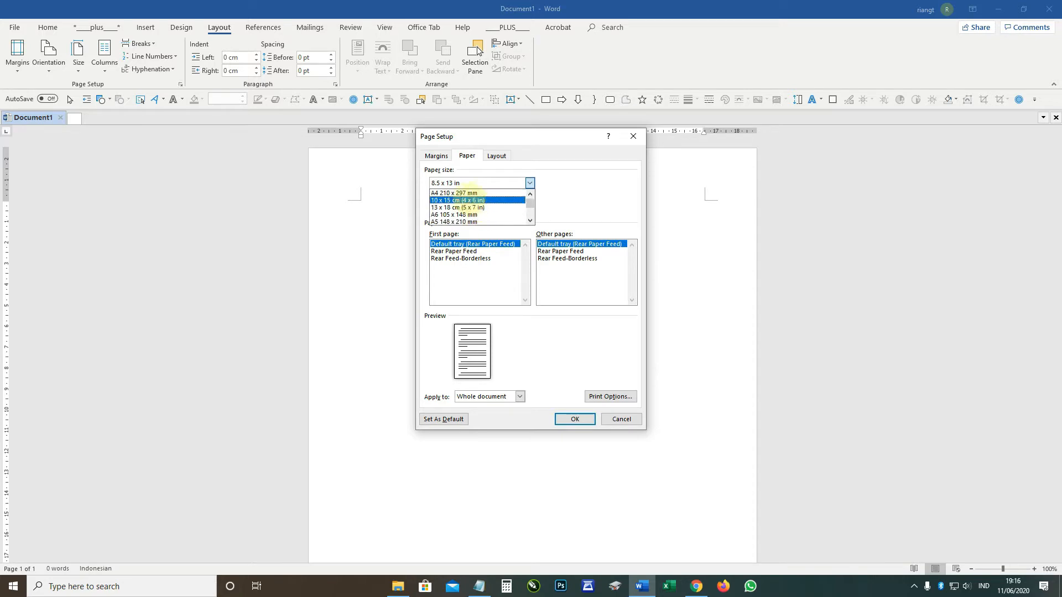
scroll(470, 208, down, 8)
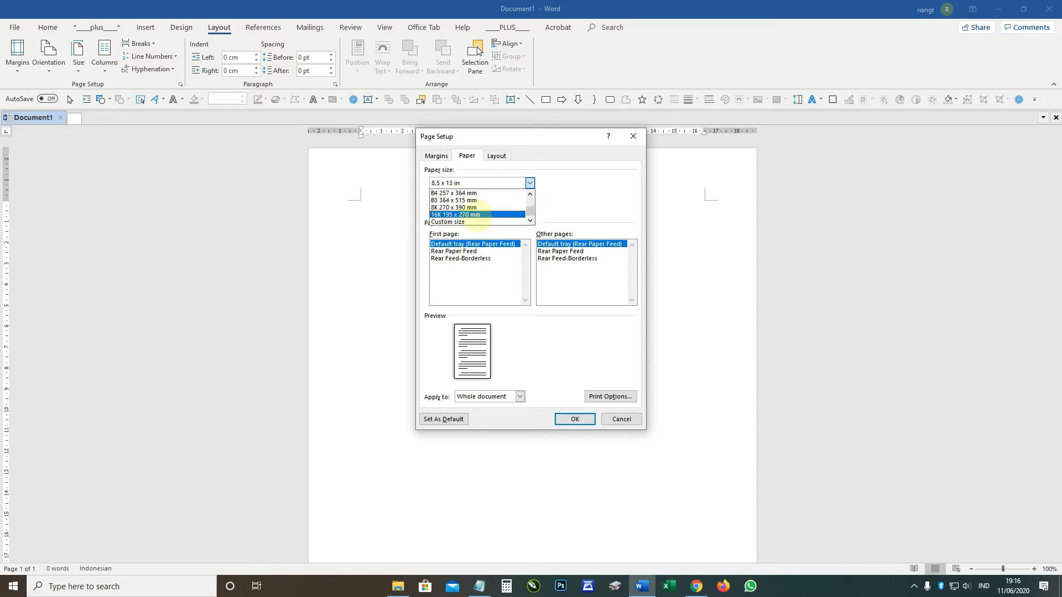
scroll(477, 216, up, 10)
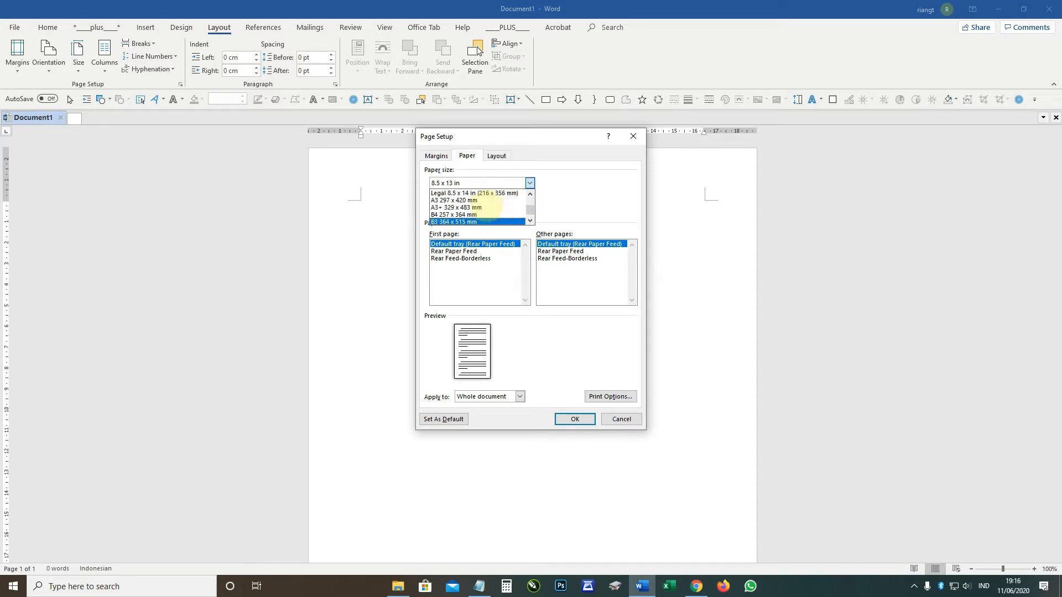
click(621, 419)
click(621, 419)
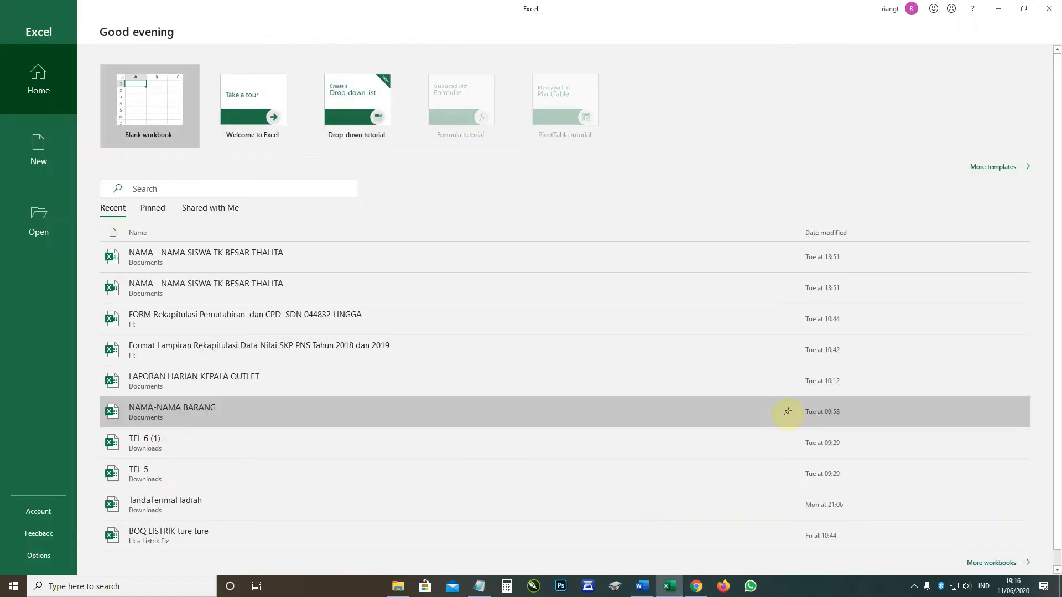
- Create a blank Excel workbook and look through the paper sizes offered in its Page Setup, leaving the size unchanged
click(173, 135)
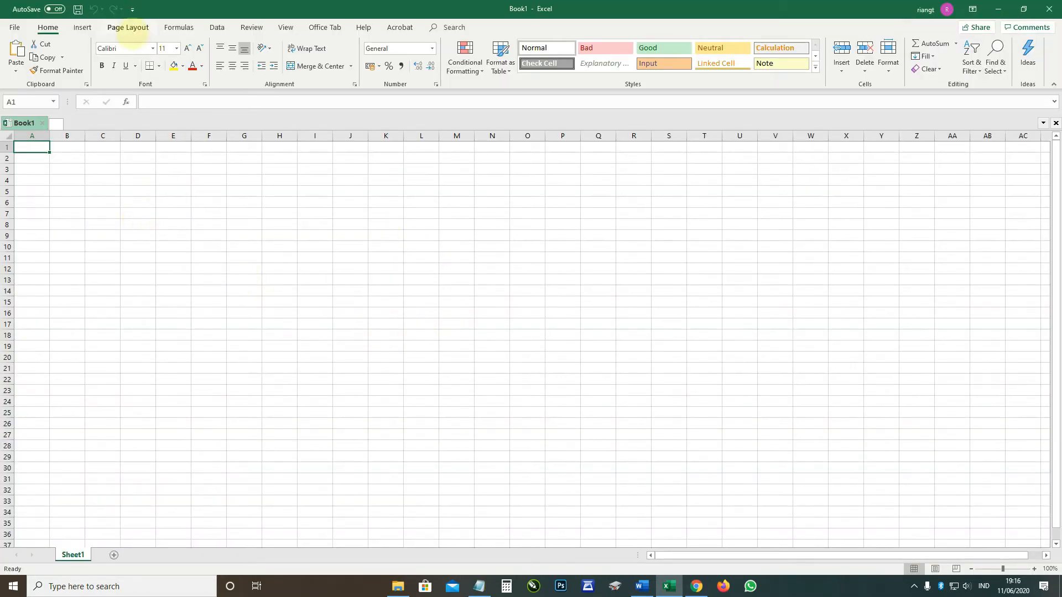
click(130, 28)
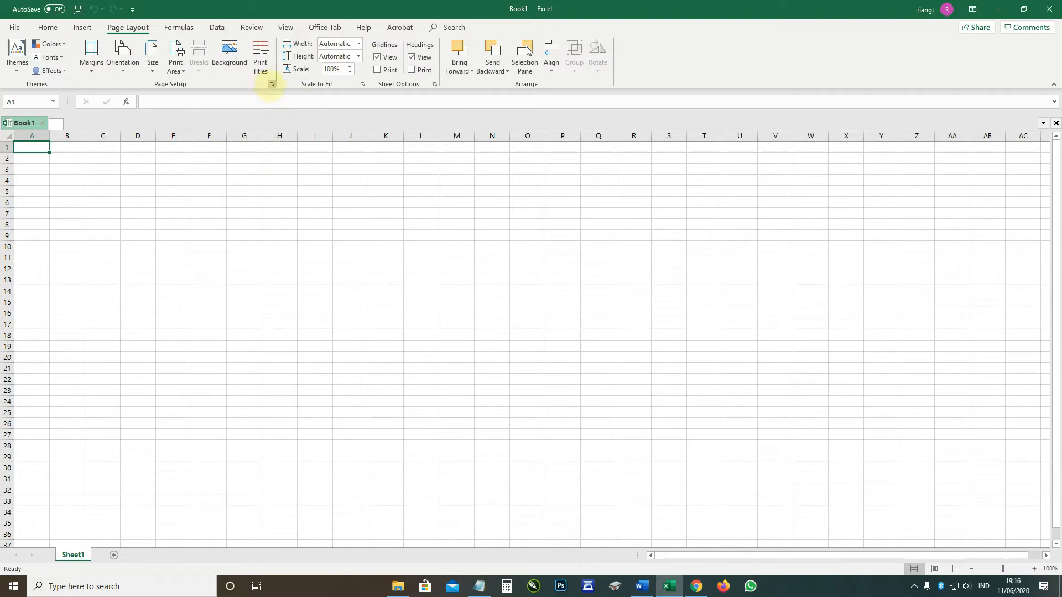
click(271, 85)
click(509, 257)
scroll(553, 285, down, 3)
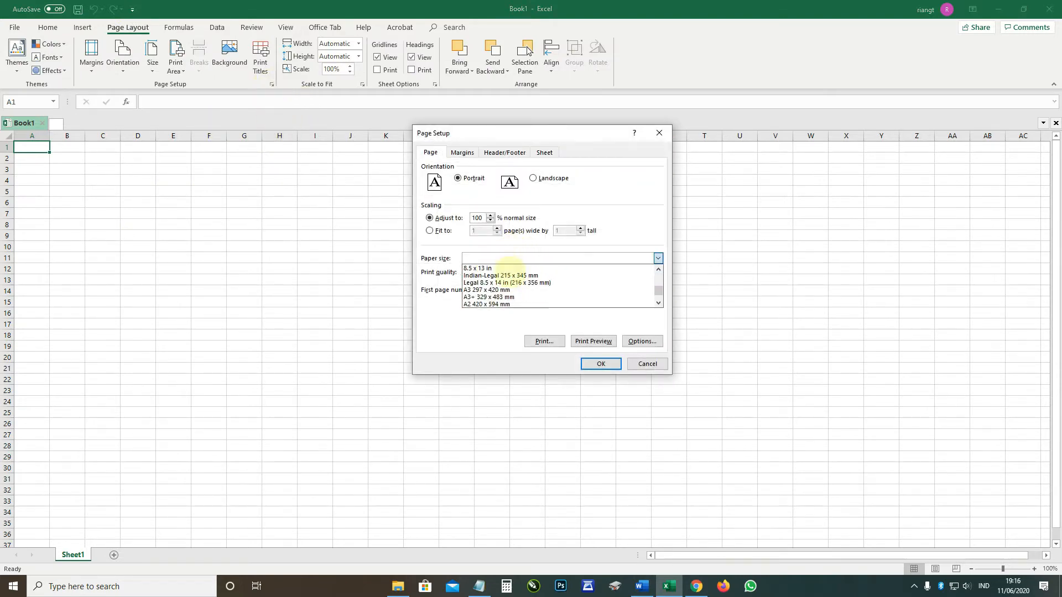
scroll(537, 288, down, 5)
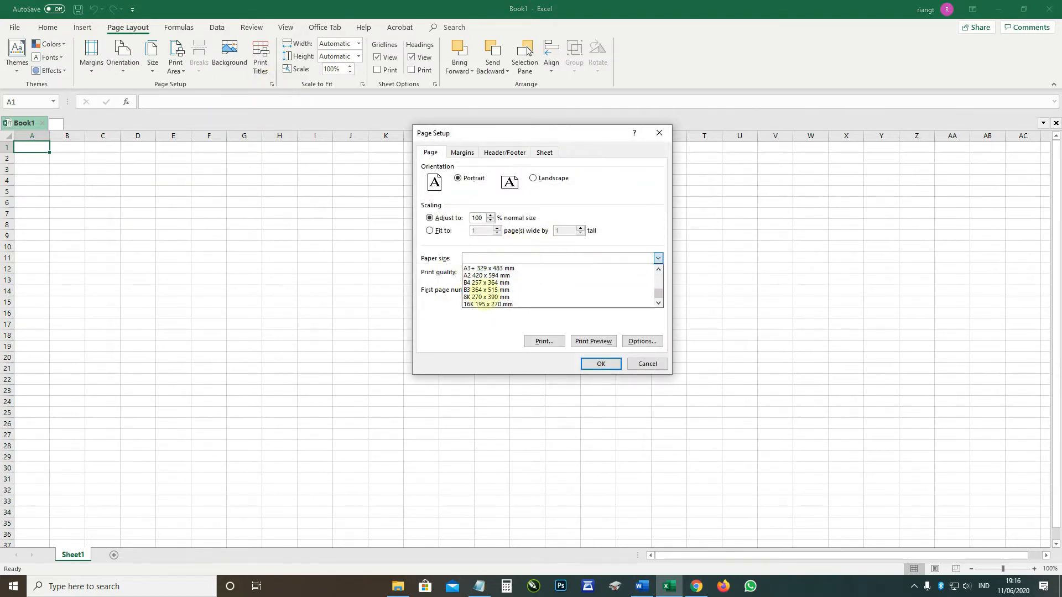
scroll(520, 282, up, 4)
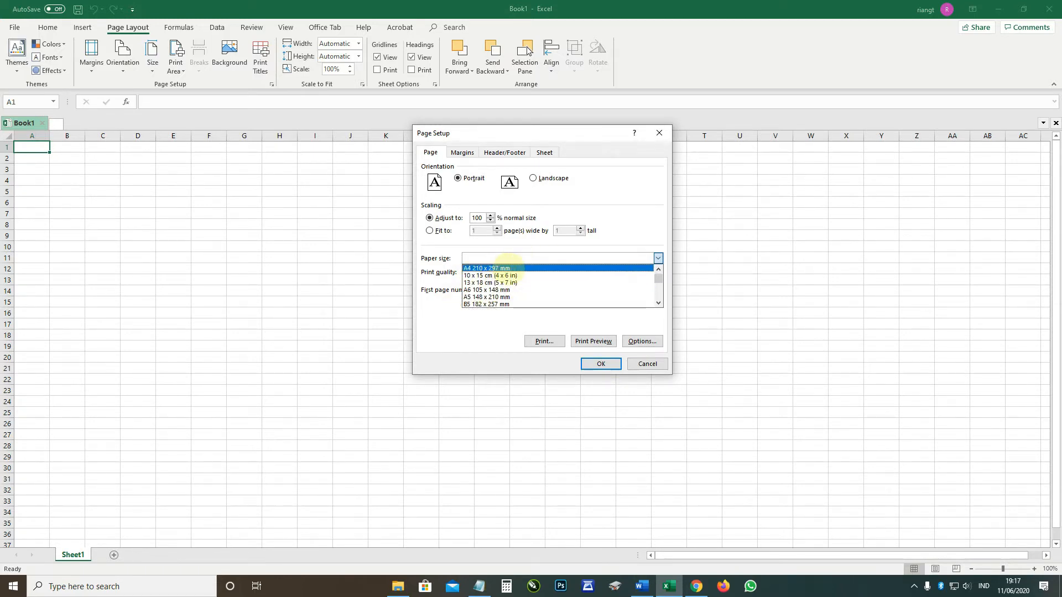
scroll(504, 274, down, 4)
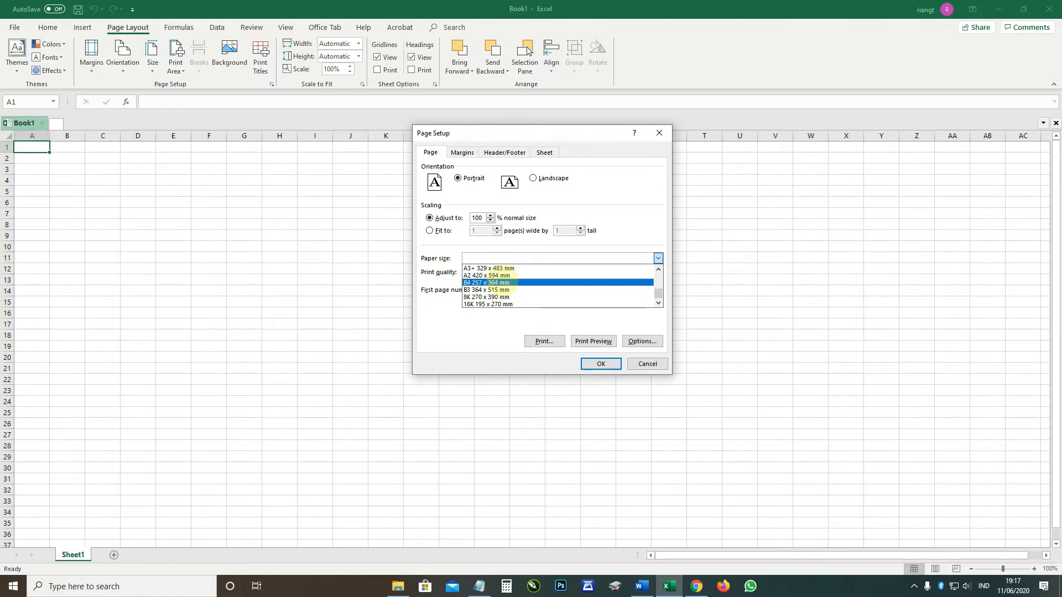
scroll(526, 285, up, 3)
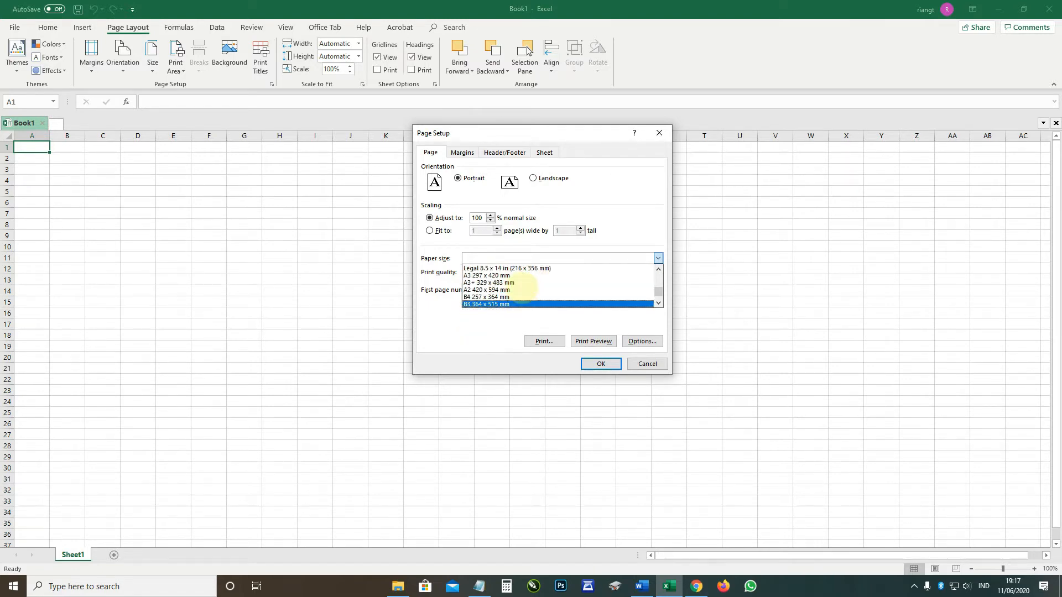
scroll(513, 290, down, 3)
scroll(520, 292, up, 2)
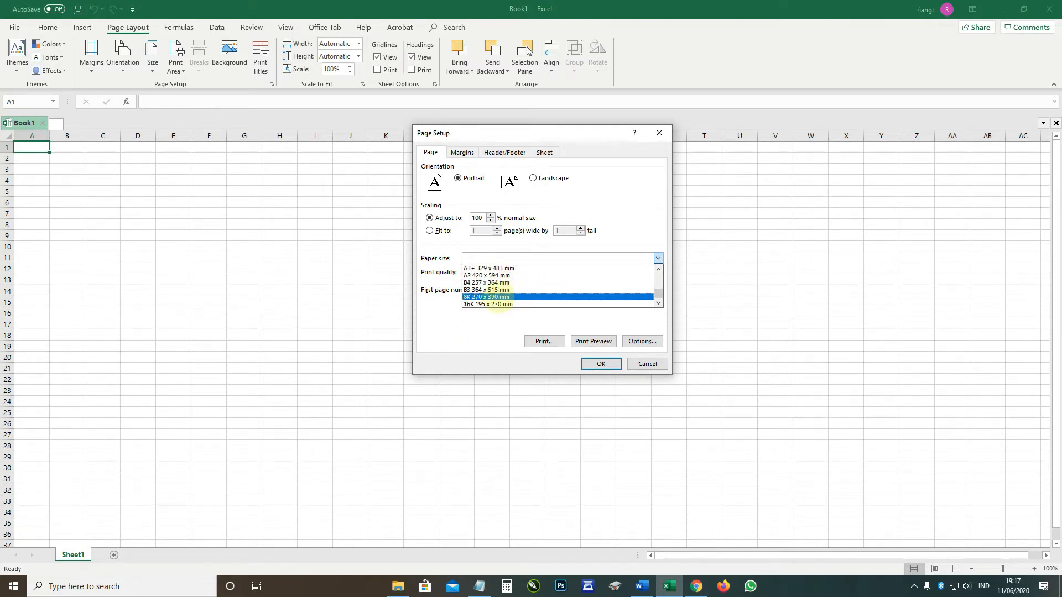
scroll(490, 303, up, 2)
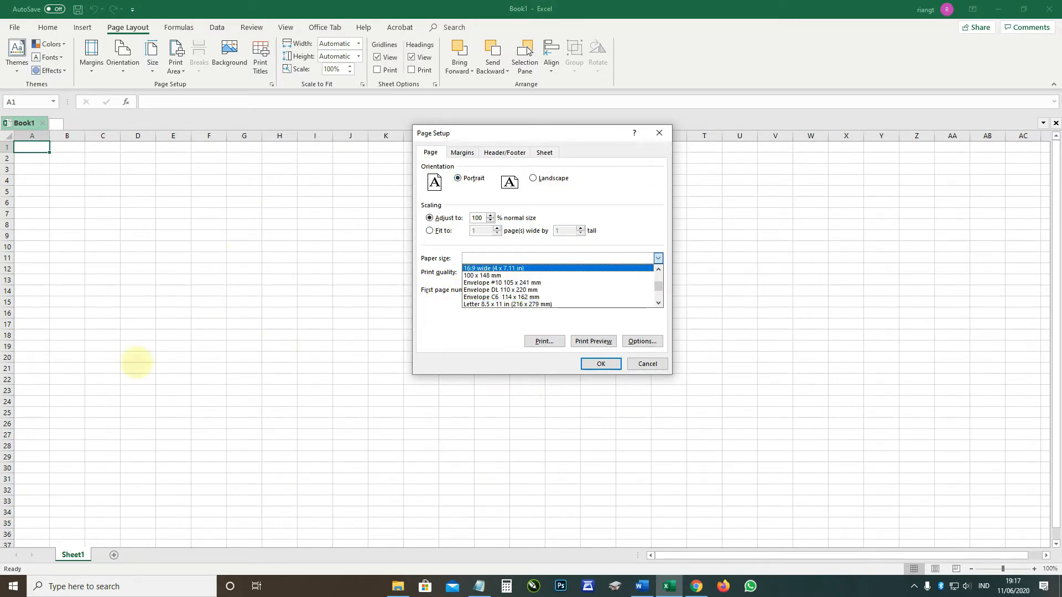
click(641, 365)
click(641, 364)
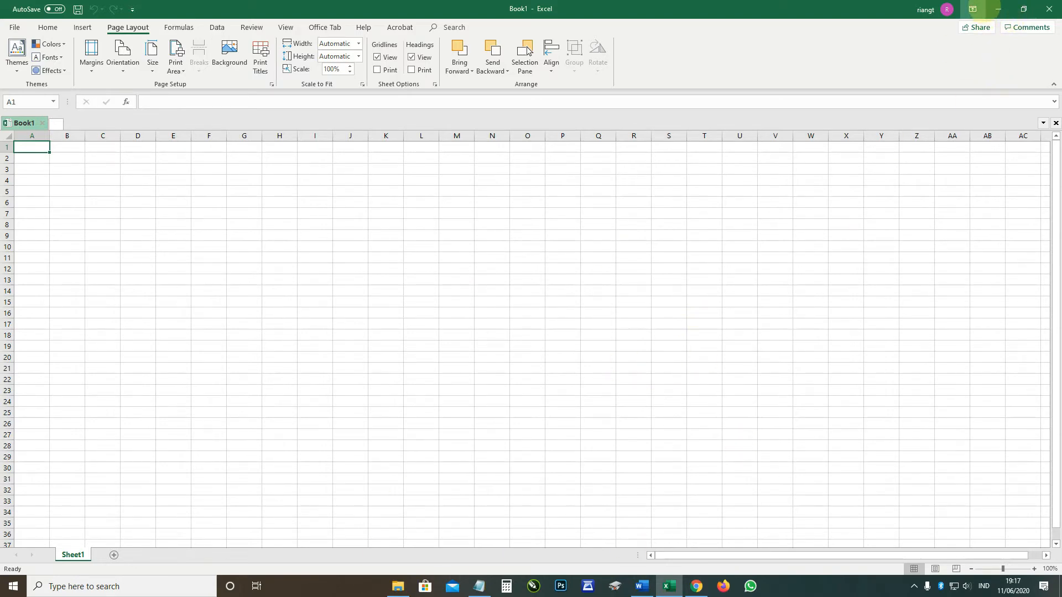
- Minimize the Office windows and copy the text "Driver canon lbp6030w" from the open Notepad note
click(996, 9)
click(996, 8)
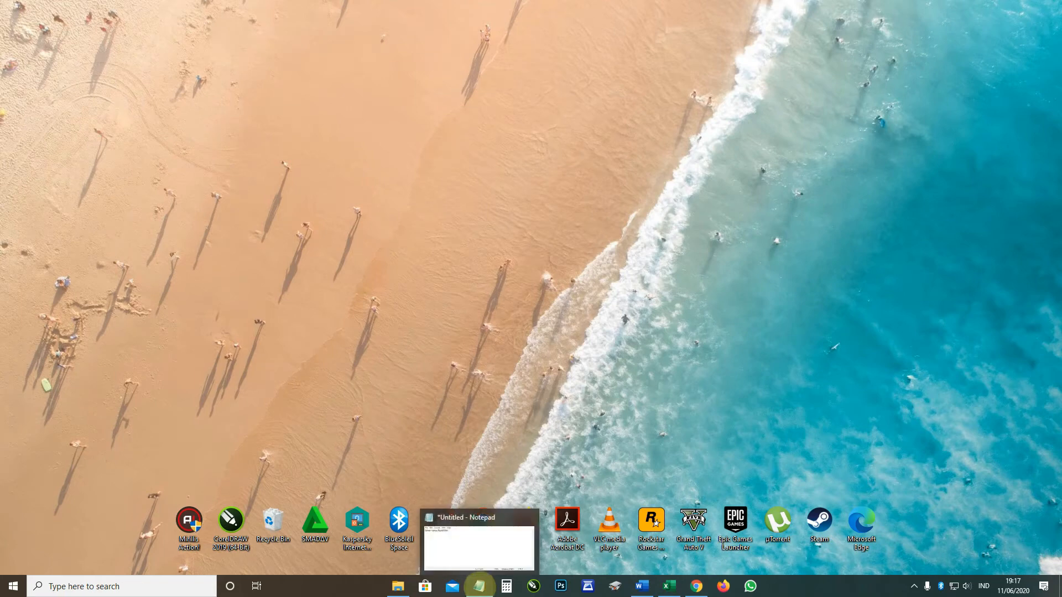
click(479, 586)
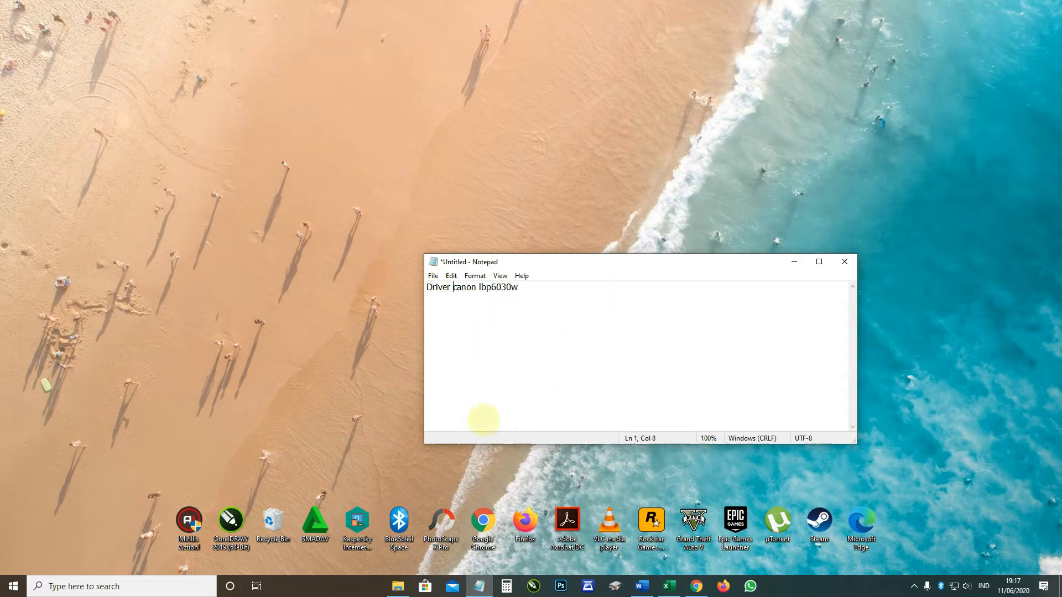
drag(533, 292, 393, 289)
key(ctrl+c)
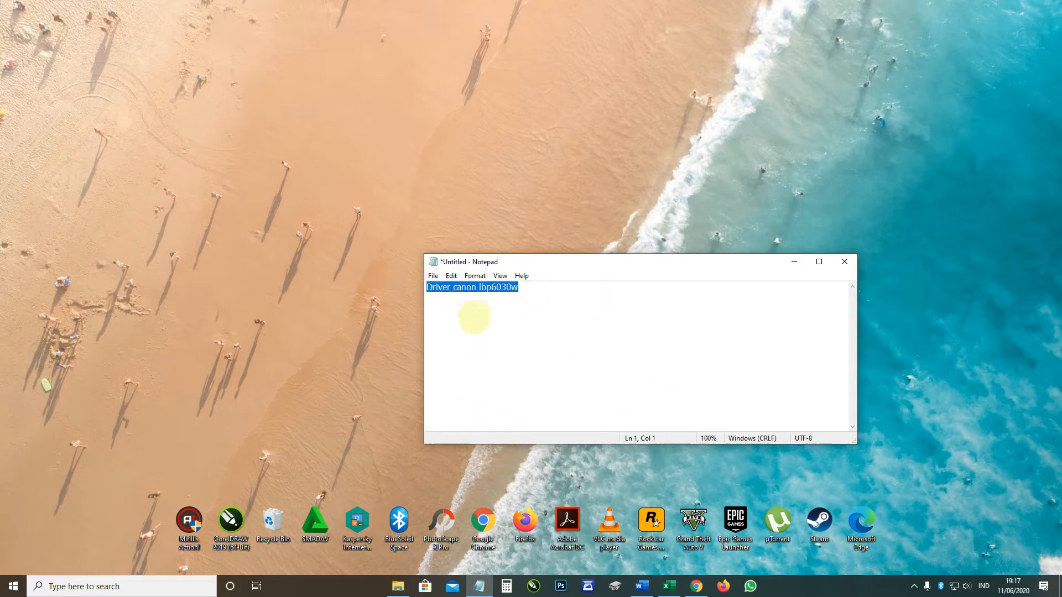
- Switch to Chrome and search Google in a new tab for the copied text "Driver canon lbp6030w"
click(697, 586)
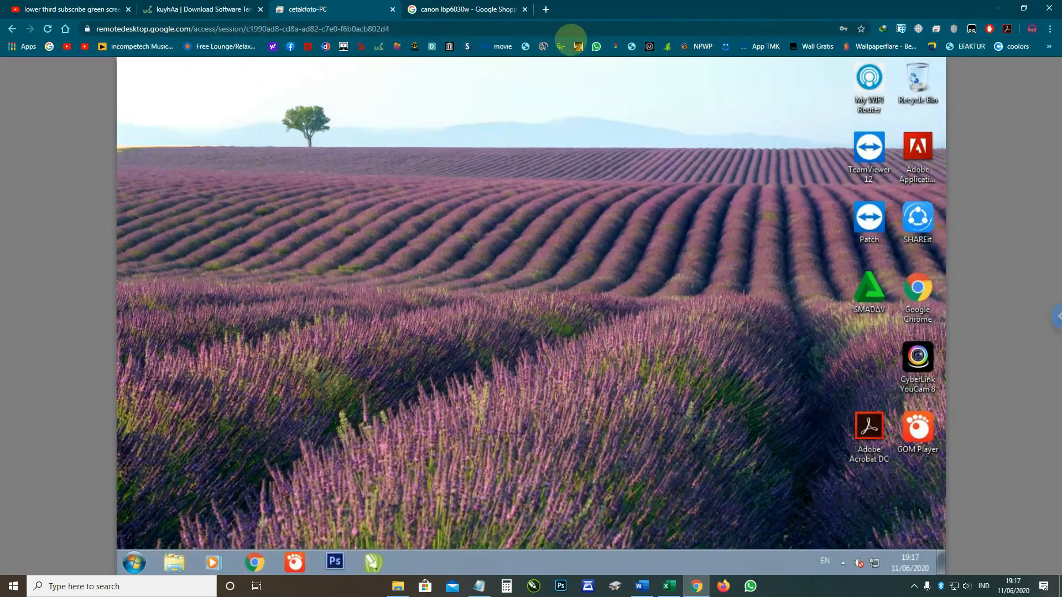
click(546, 9)
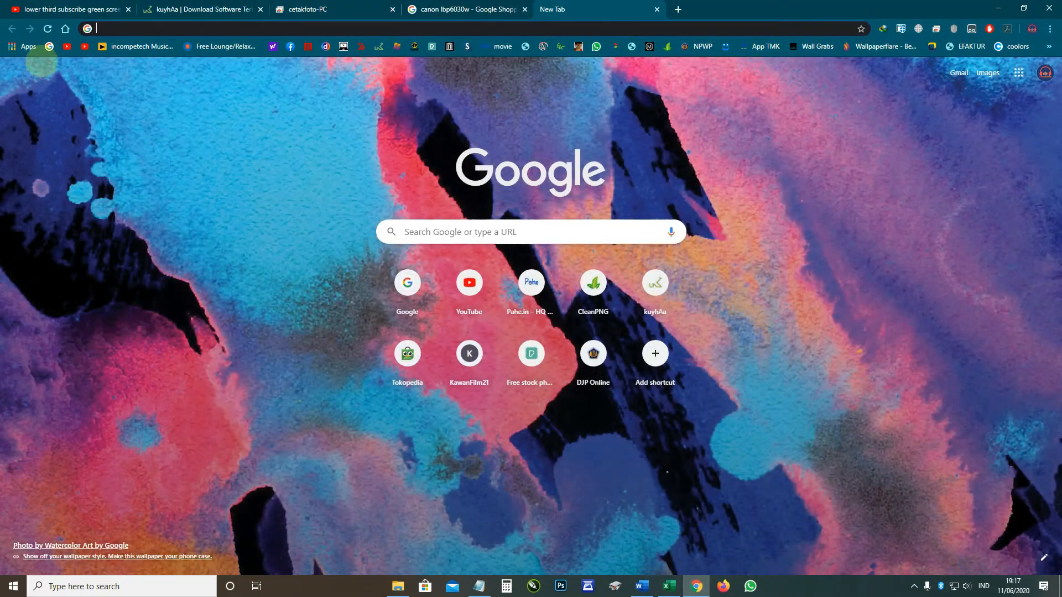
key(ctrl+v)
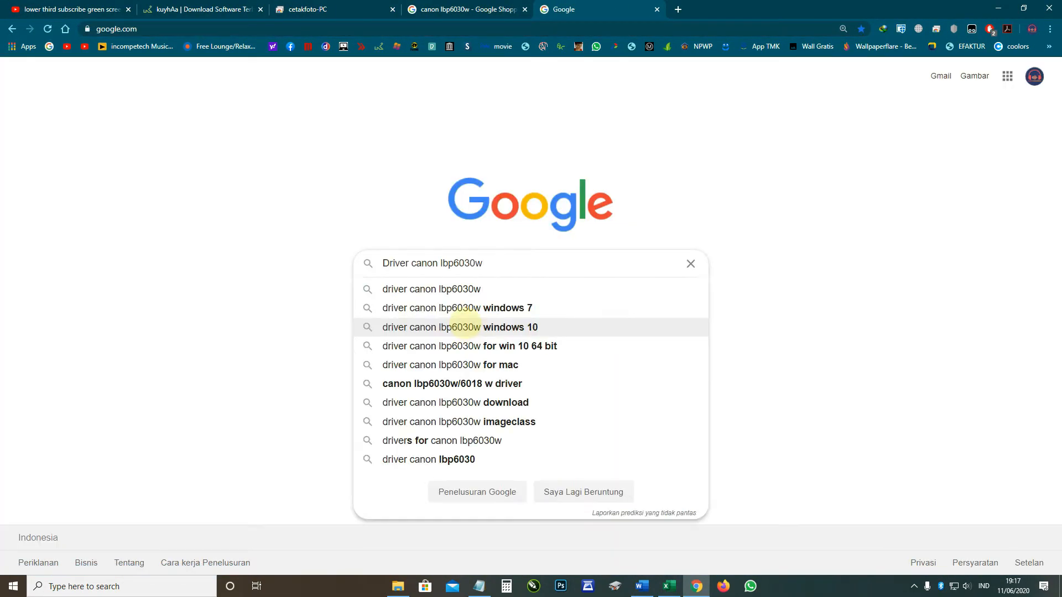
key(Return)
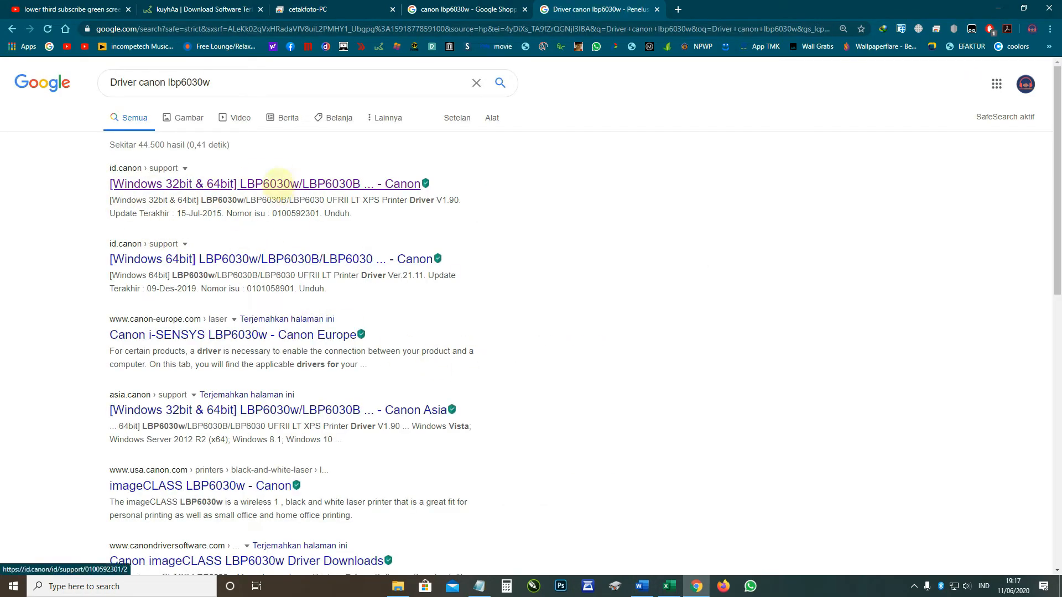
- Download the LBP6030w UFRII LT XPS Printer Driver V1.90 from Canon's support page and open the folder containing the downloaded file
click(279, 184)
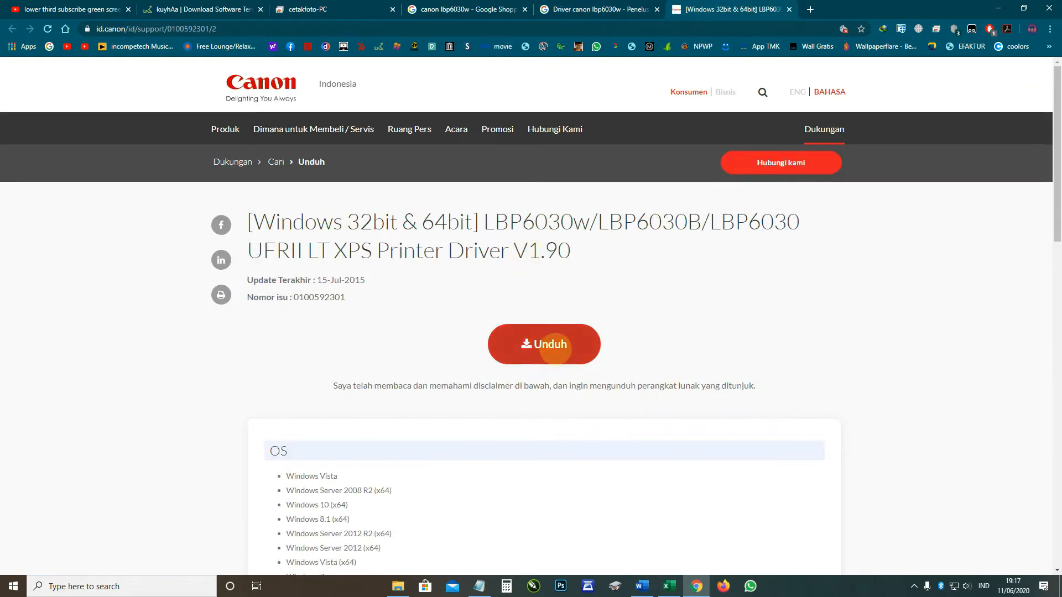
click(554, 347)
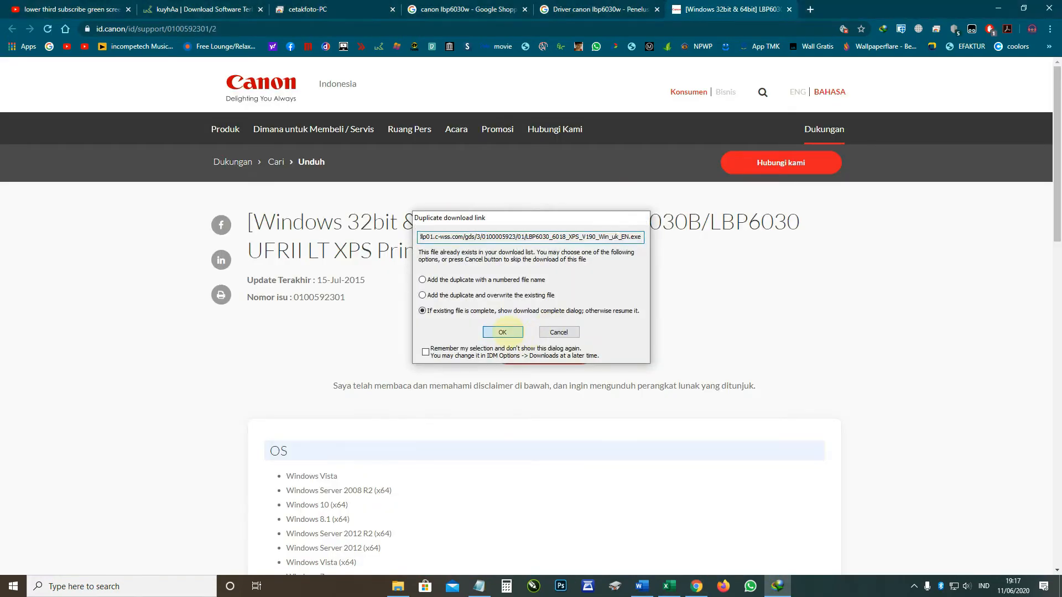
click(506, 333)
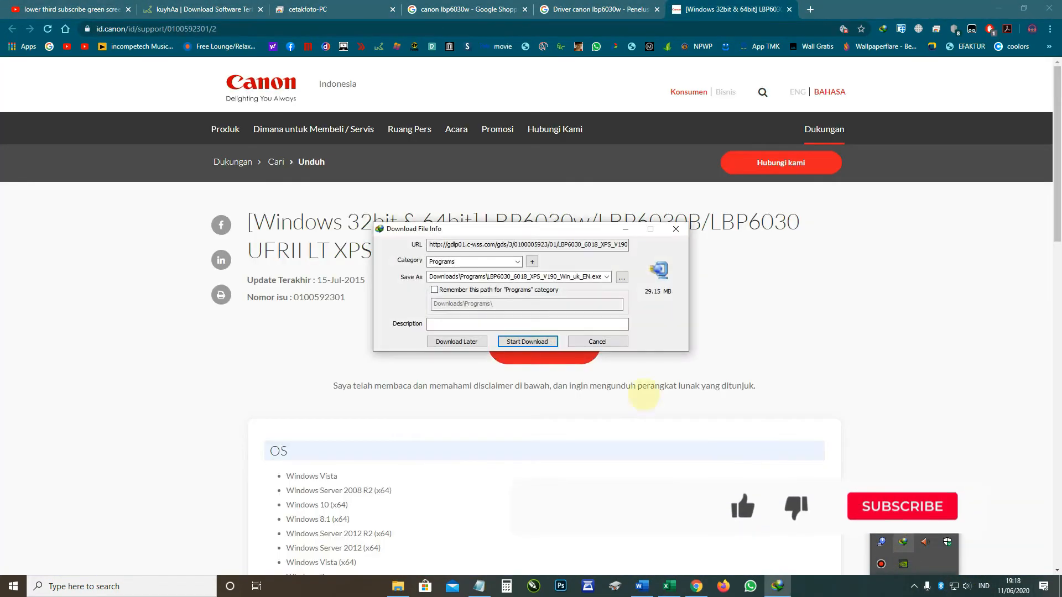
click(528, 341)
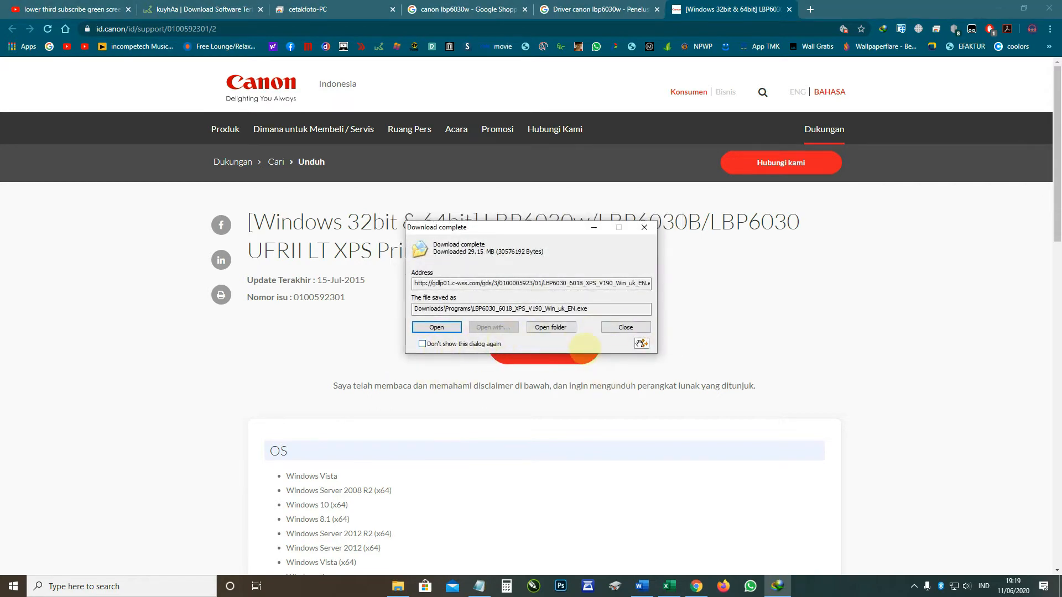
click(560, 329)
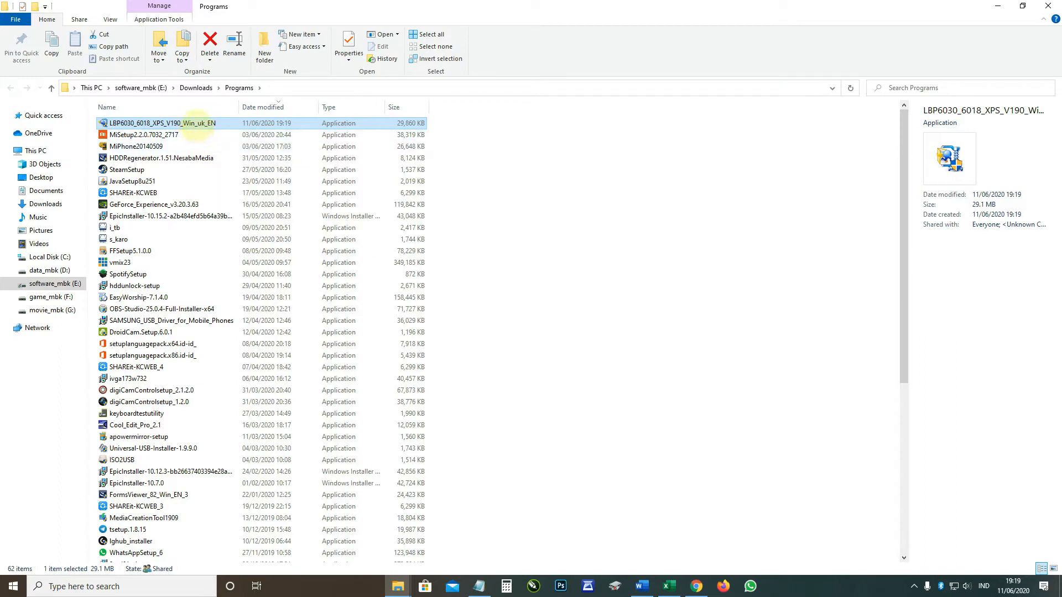
- Unzip the self-extracting file LBP6030_6018_XPS_V190_Win_uk_EN in place and open the extracted folder
key(Return)
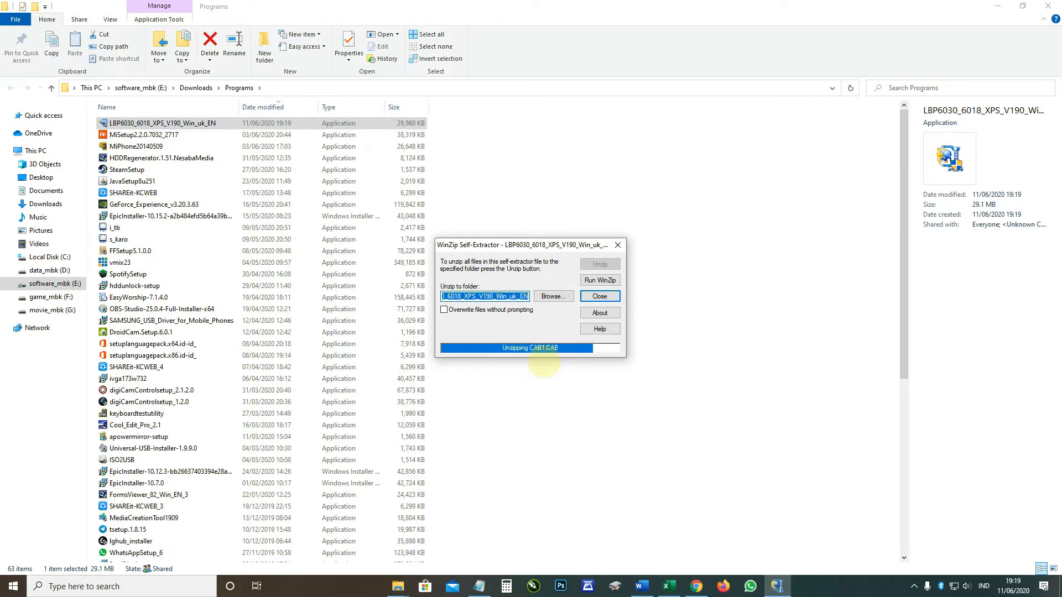
scroll(581, 304, down, 2)
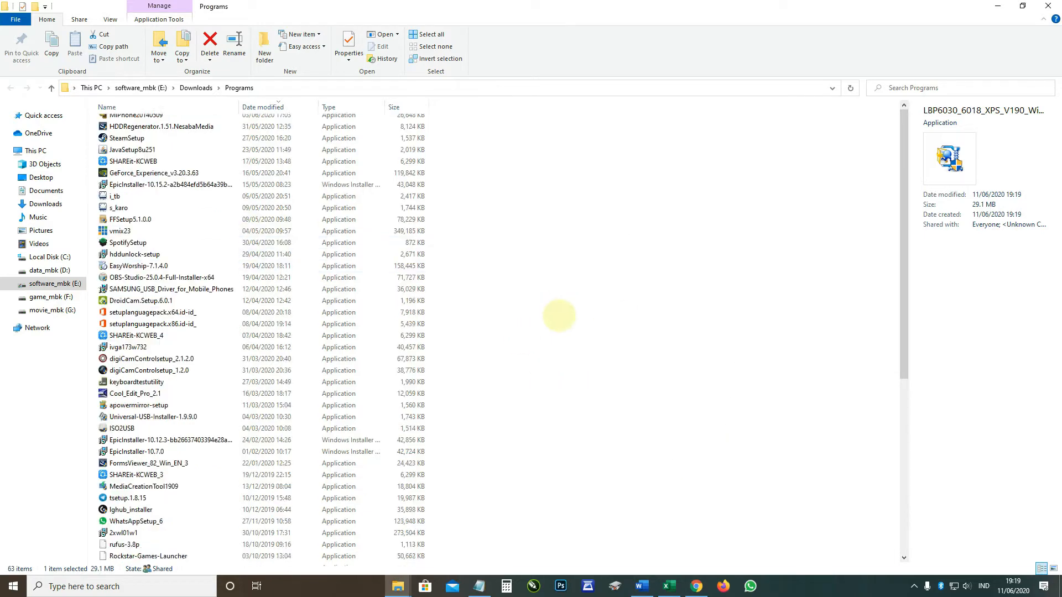
scroll(562, 320, up, 2)
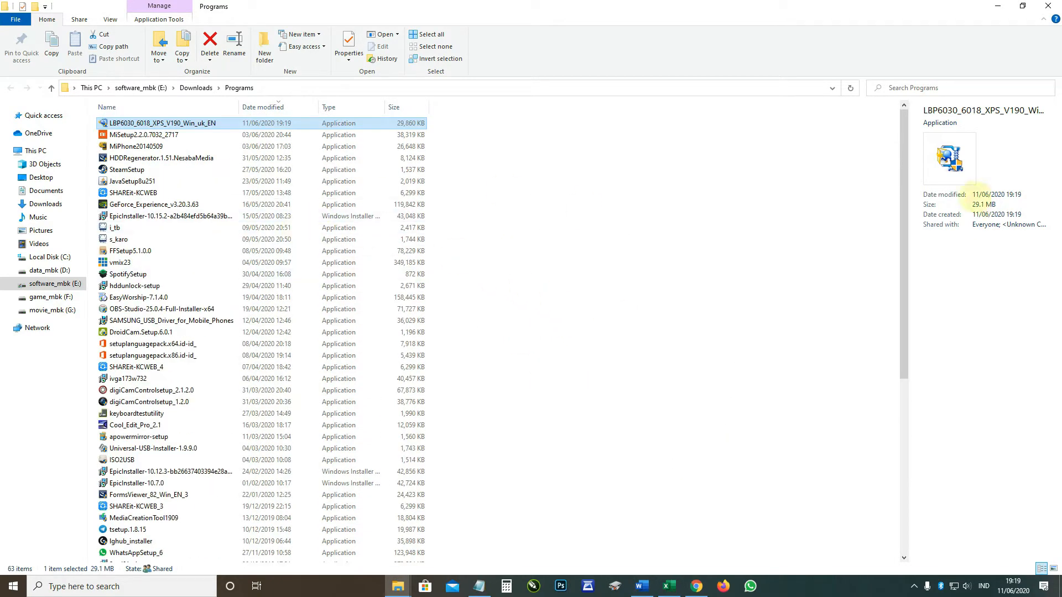
drag(902, 180, 908, 446)
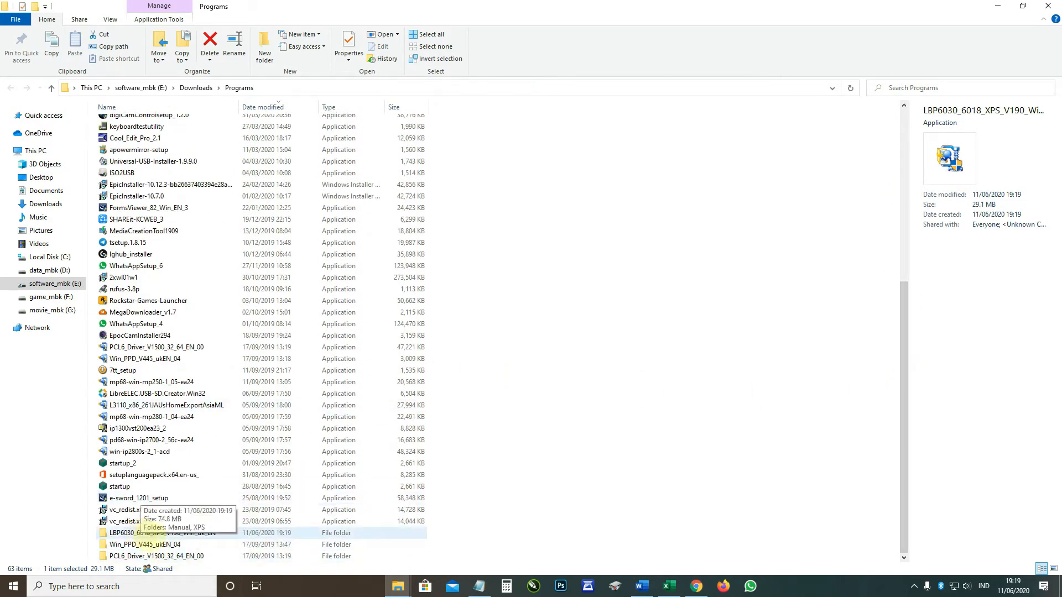
double_click(188, 532)
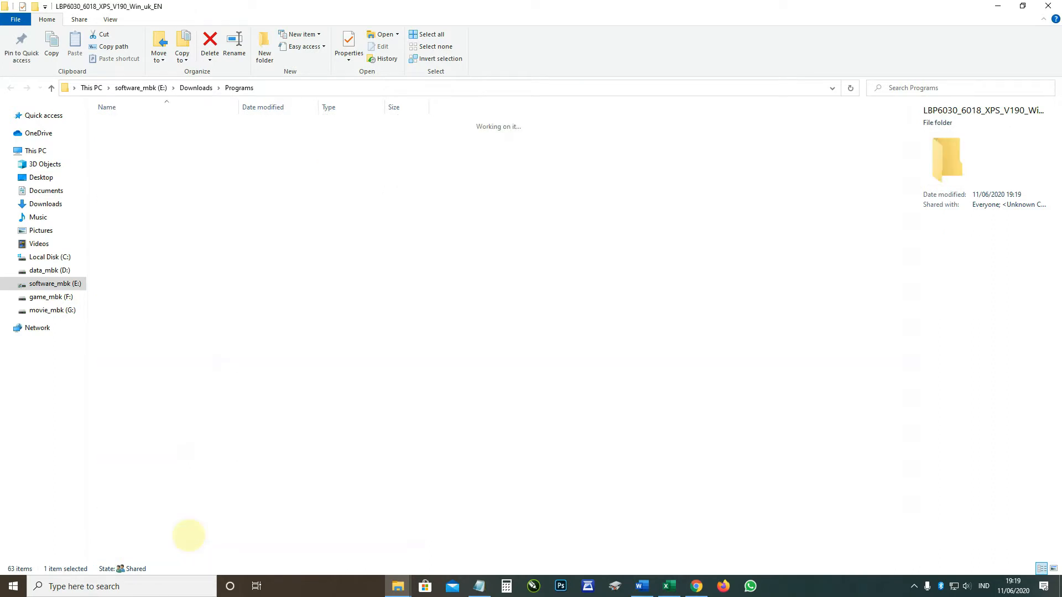
- Go to the XPS > en-GB subfolder and launch the DrvSetup application
click(120, 136)
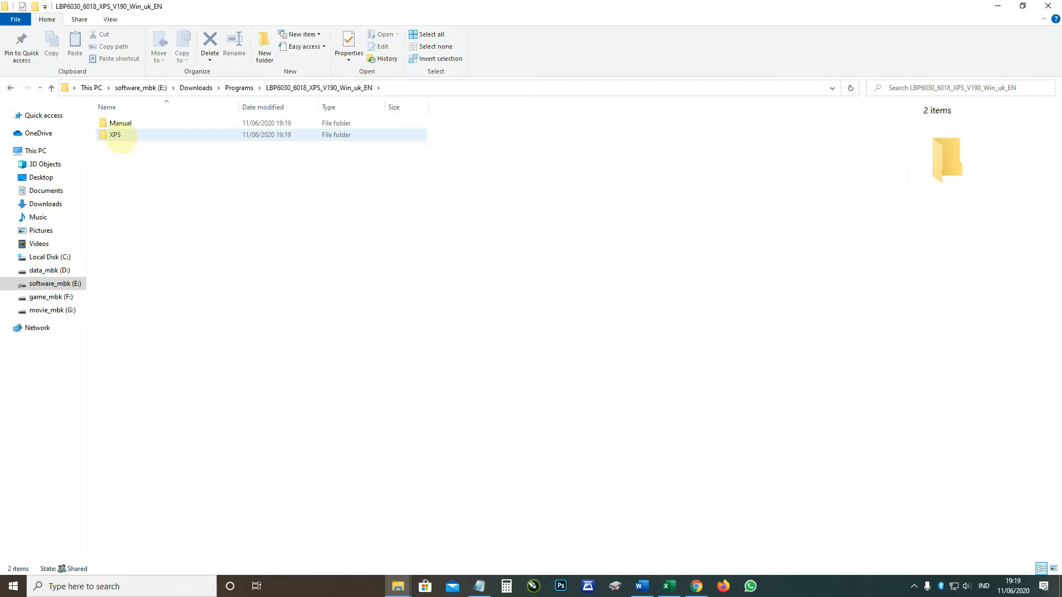
double_click(119, 136)
double_click(120, 122)
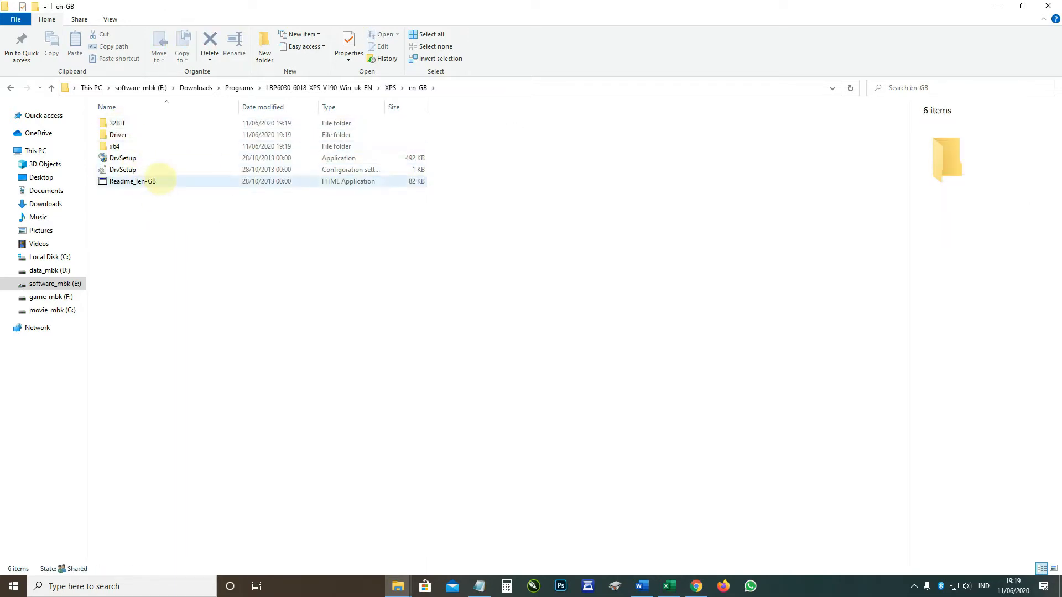
click(155, 160)
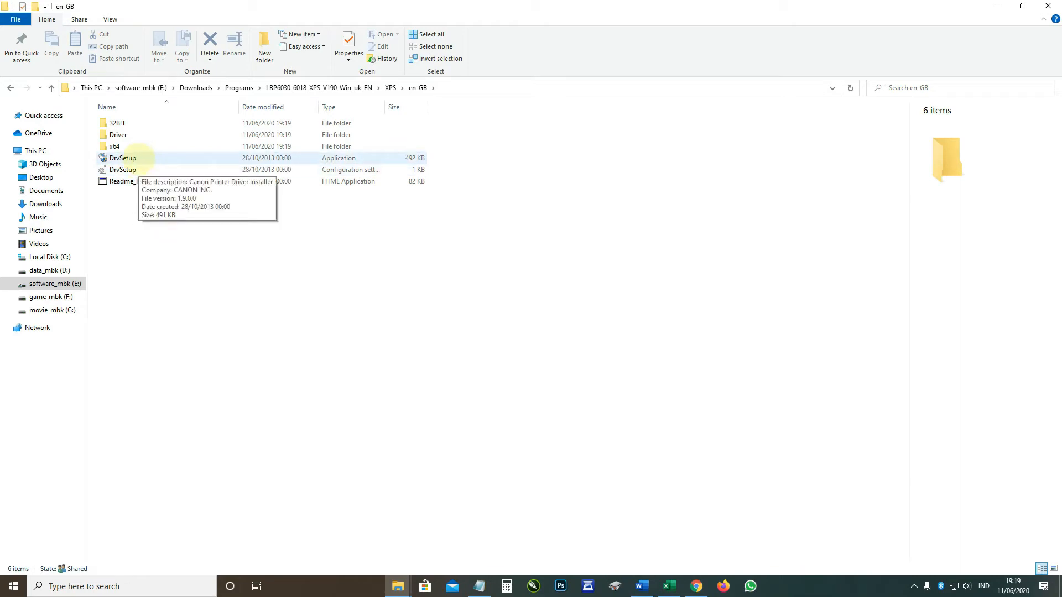
double_click(137, 159)
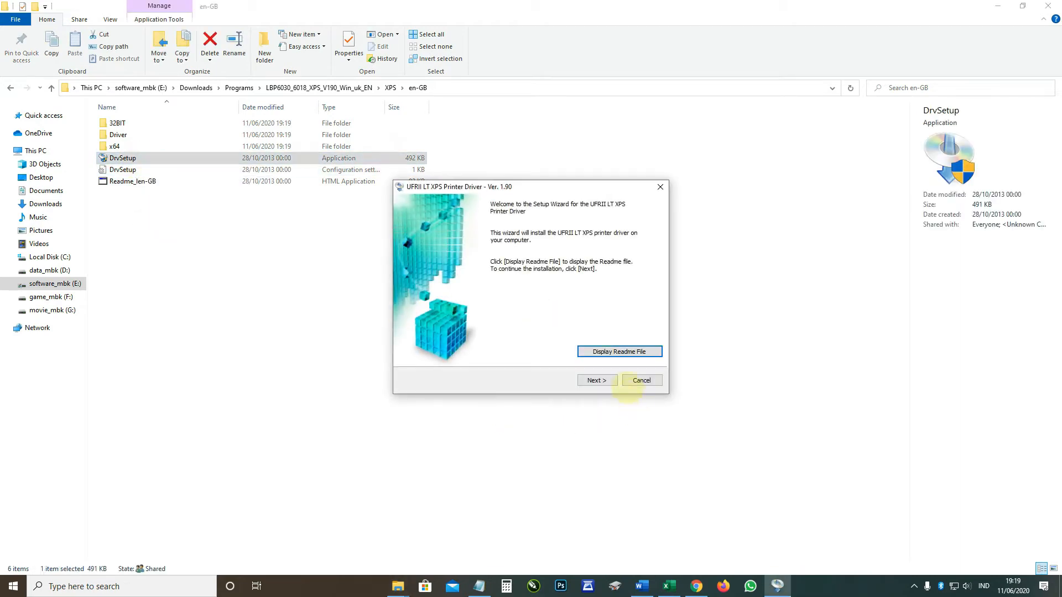
- Accept the driver's license agreement and choose Manually Set Port to Install as the printer installation method
click(596, 380)
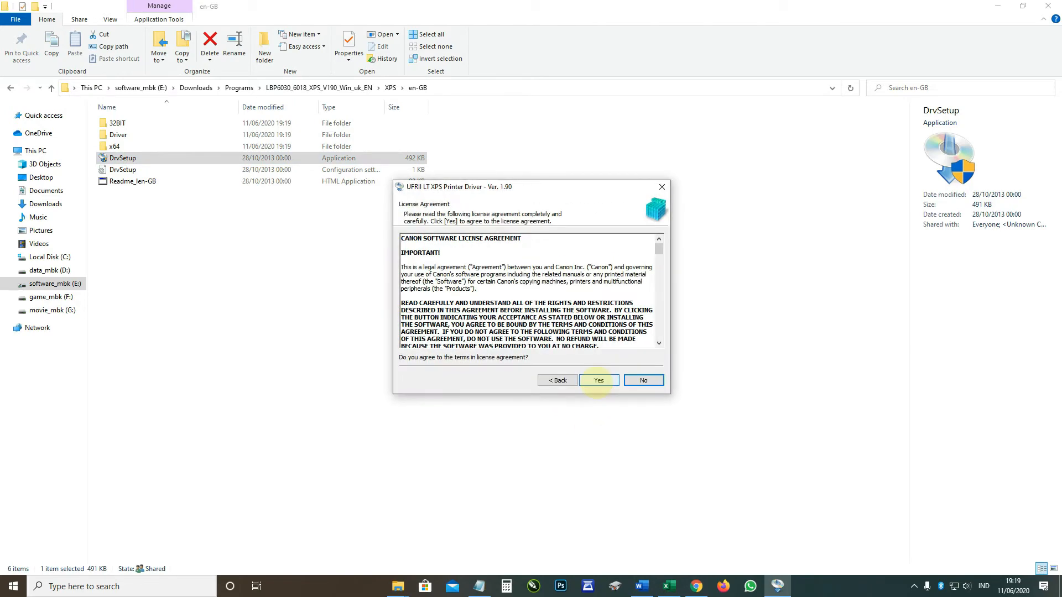
click(597, 381)
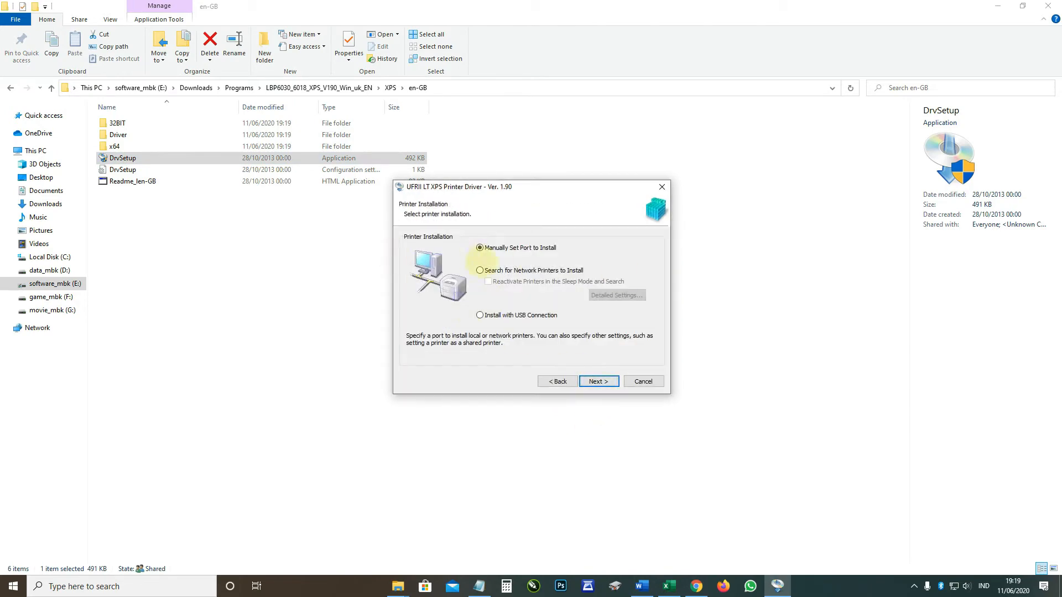
click(534, 271)
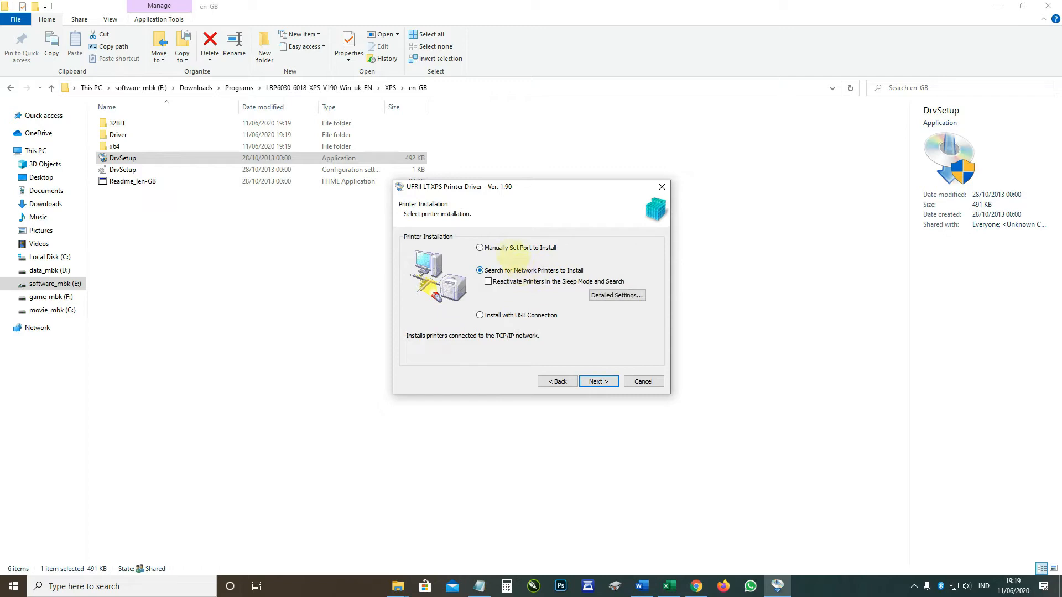
click(534, 248)
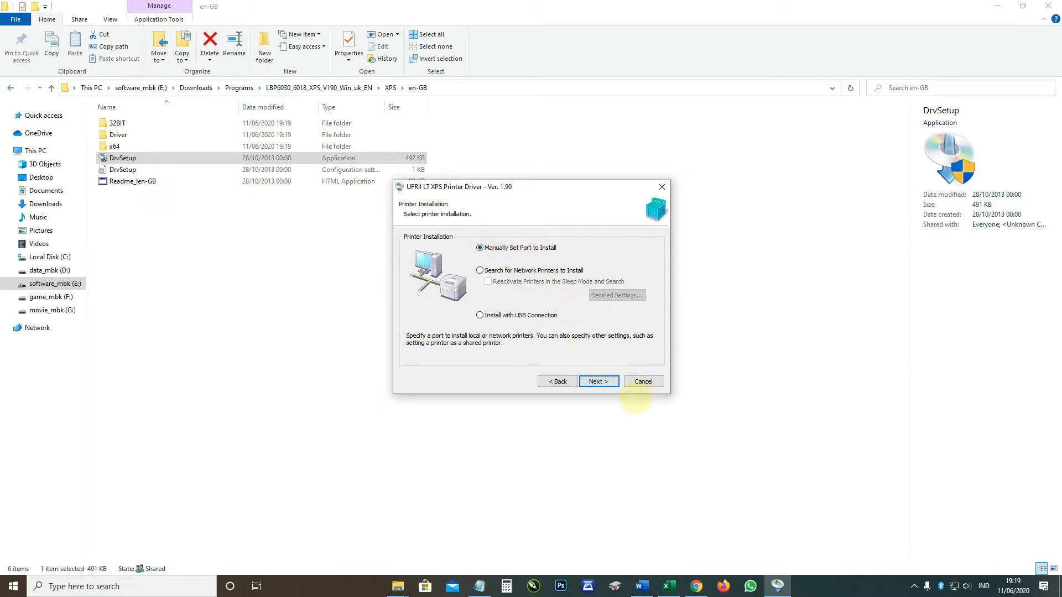
click(597, 381)
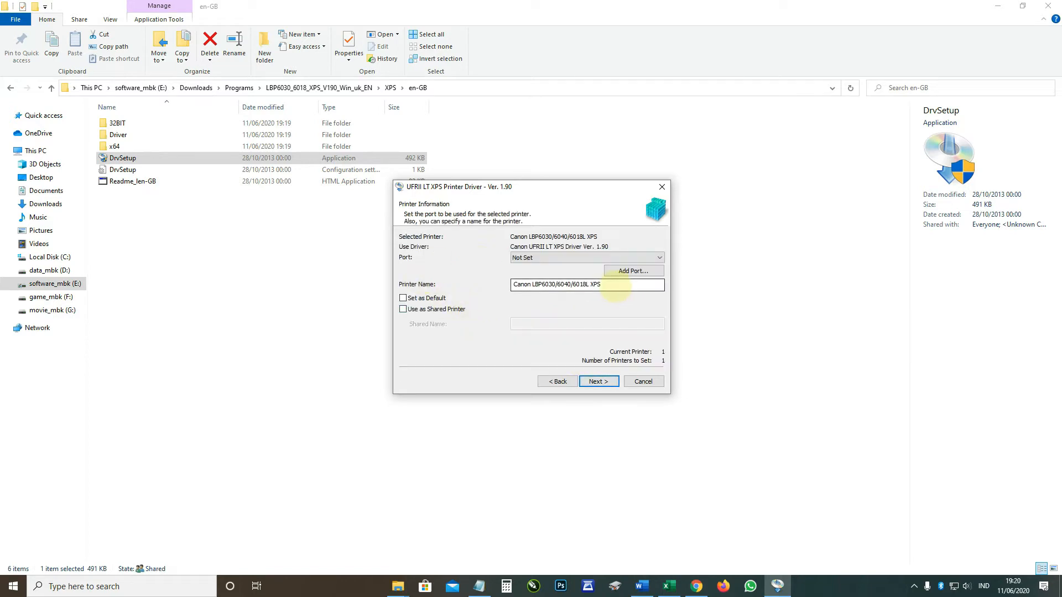
- Assign port COM1: to the Canon LBP6030/6040/6018L XPS printer, install the driver and exit the wizard without restarting
click(544, 258)
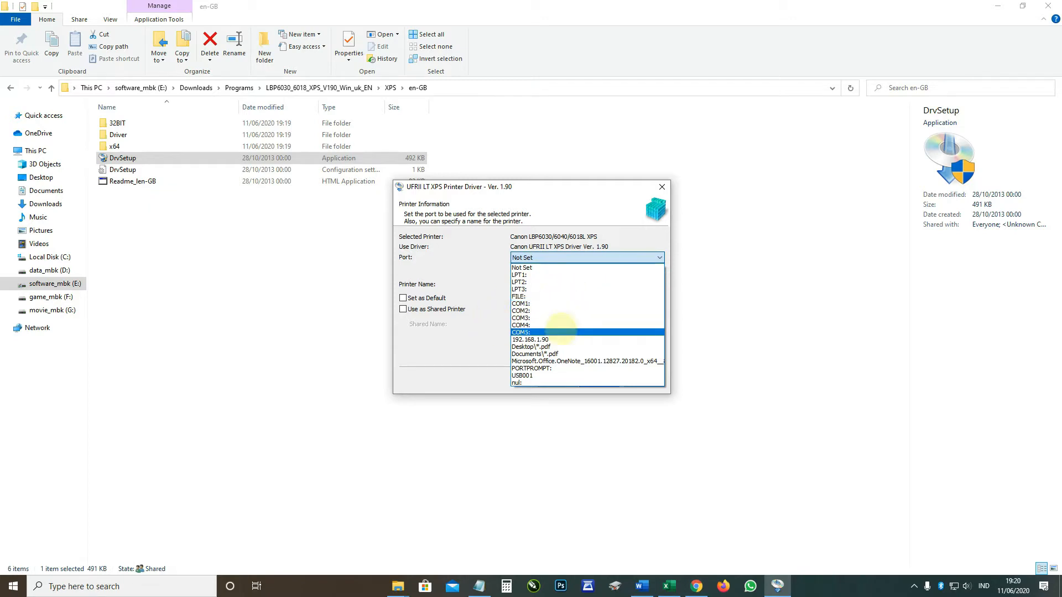
click(551, 304)
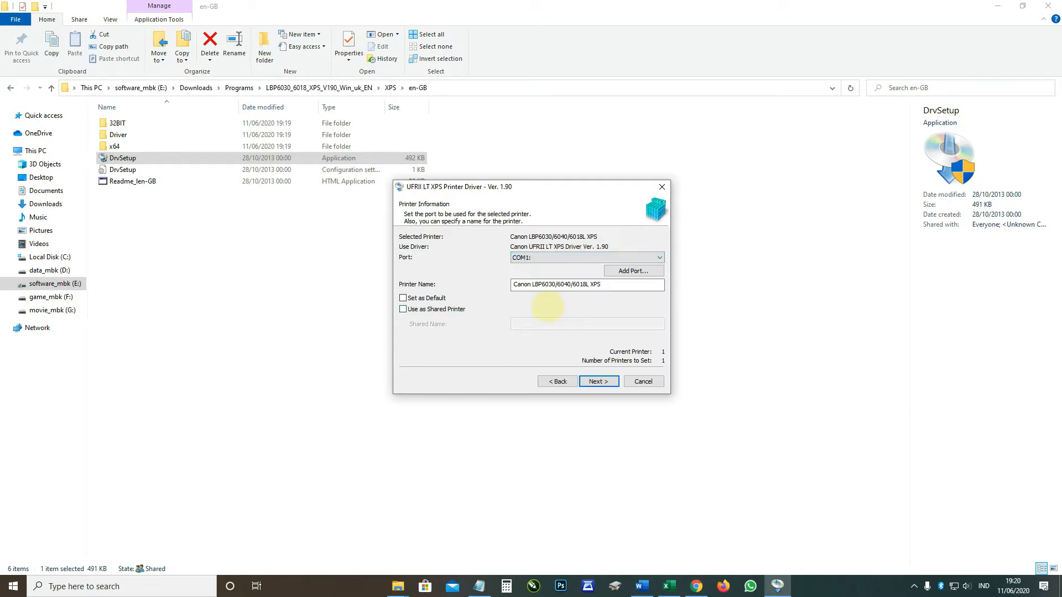
click(598, 382)
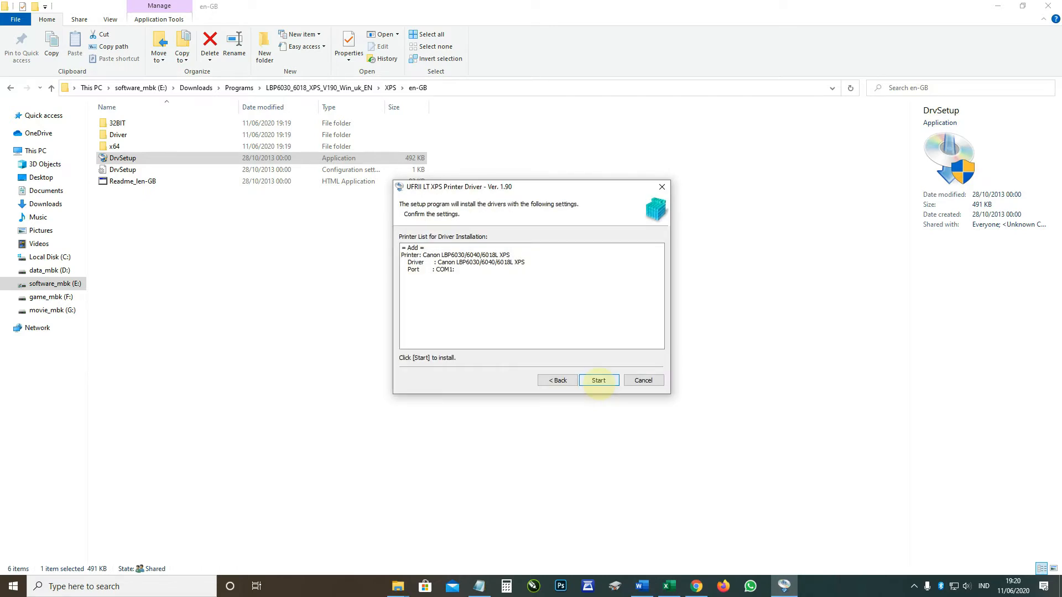
click(598, 381)
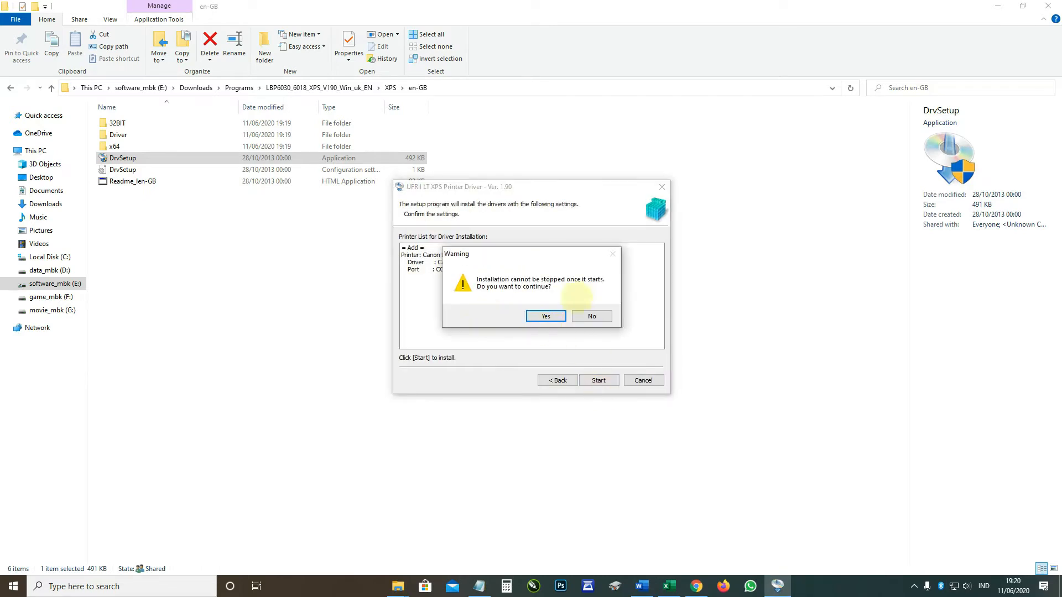
click(546, 316)
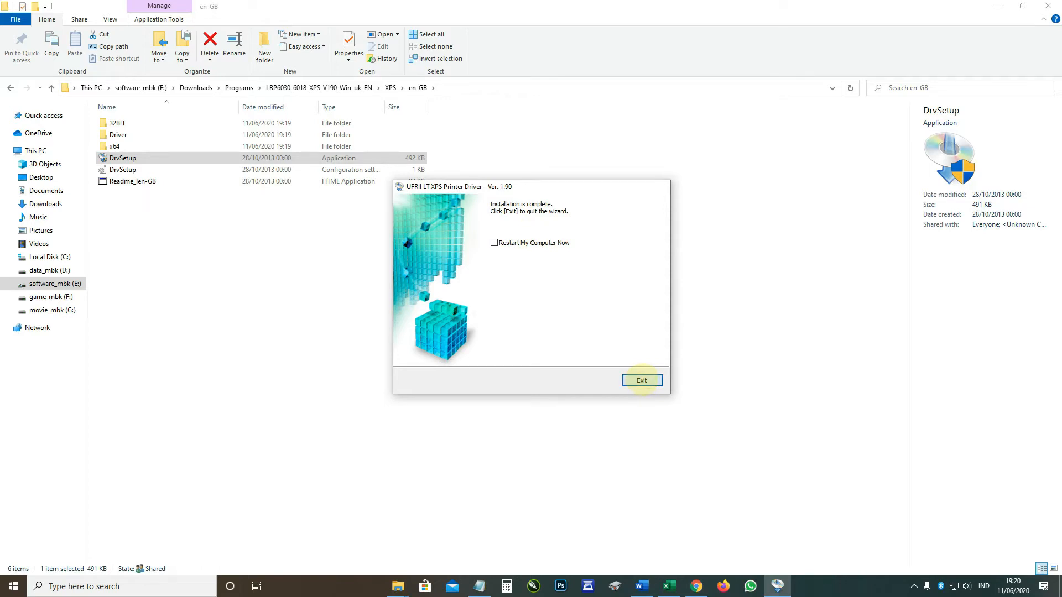
click(641, 380)
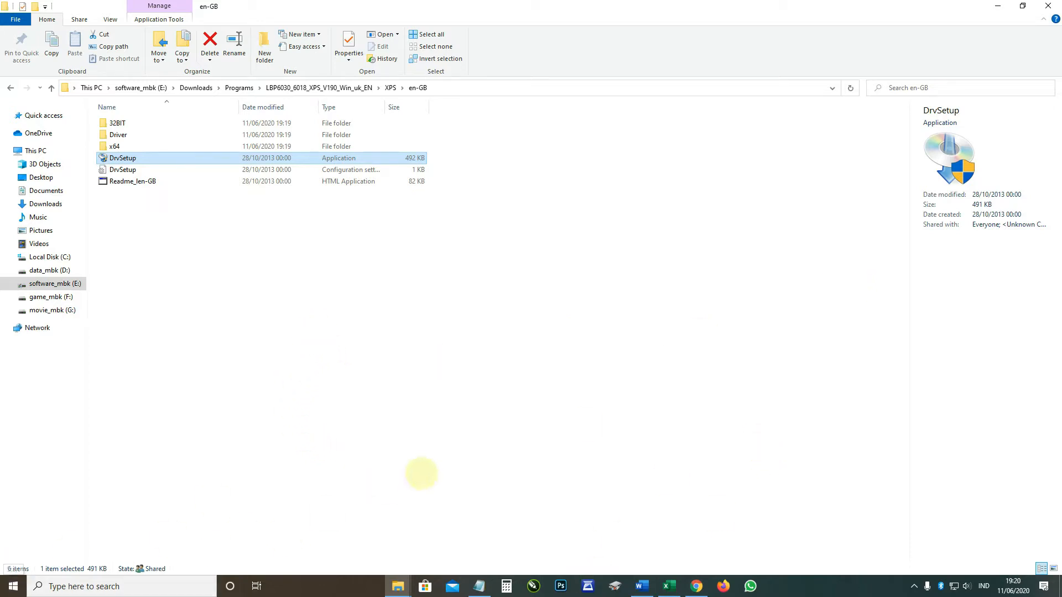
- Open Devices and Printers through the Windows Devices settings and check the Printers list for the Canon LBP6030/6040/6018L XPS
click(13, 586)
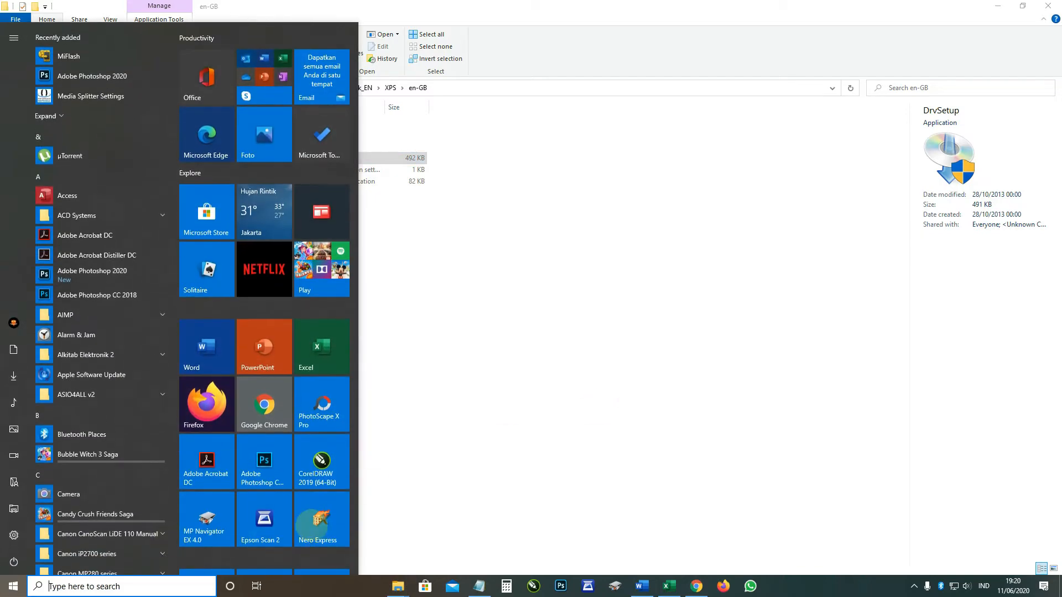
click(14, 587)
click(13, 587)
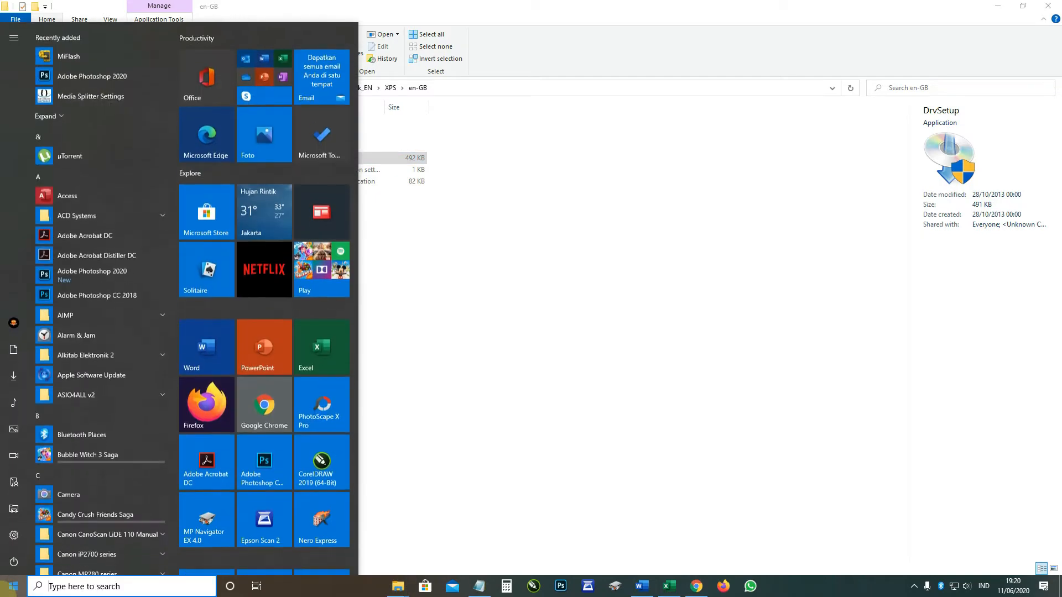
click(10, 535)
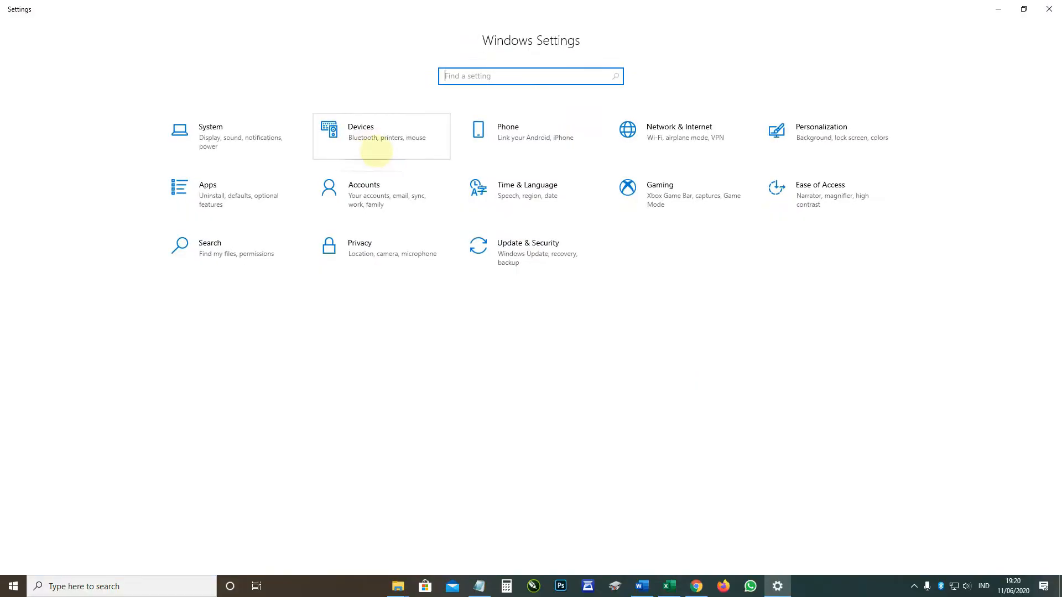
click(377, 151)
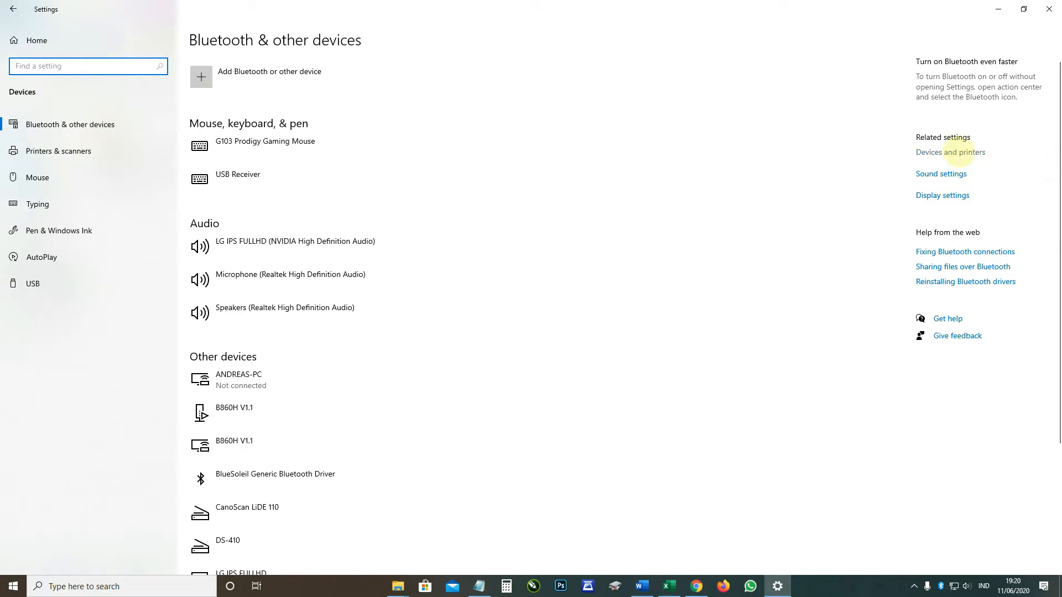
click(956, 154)
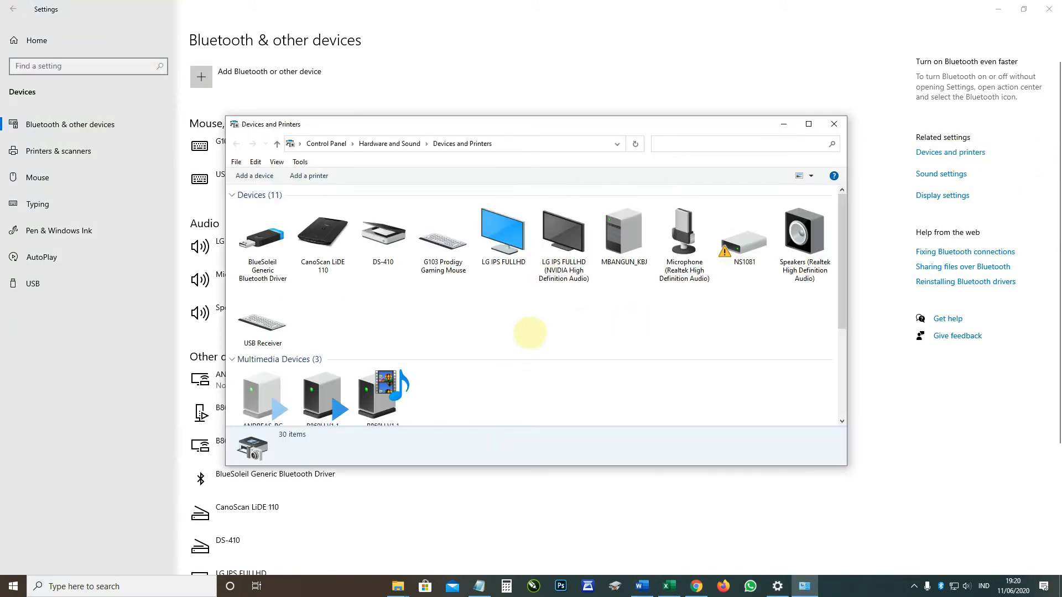
scroll(530, 332, down, 4)
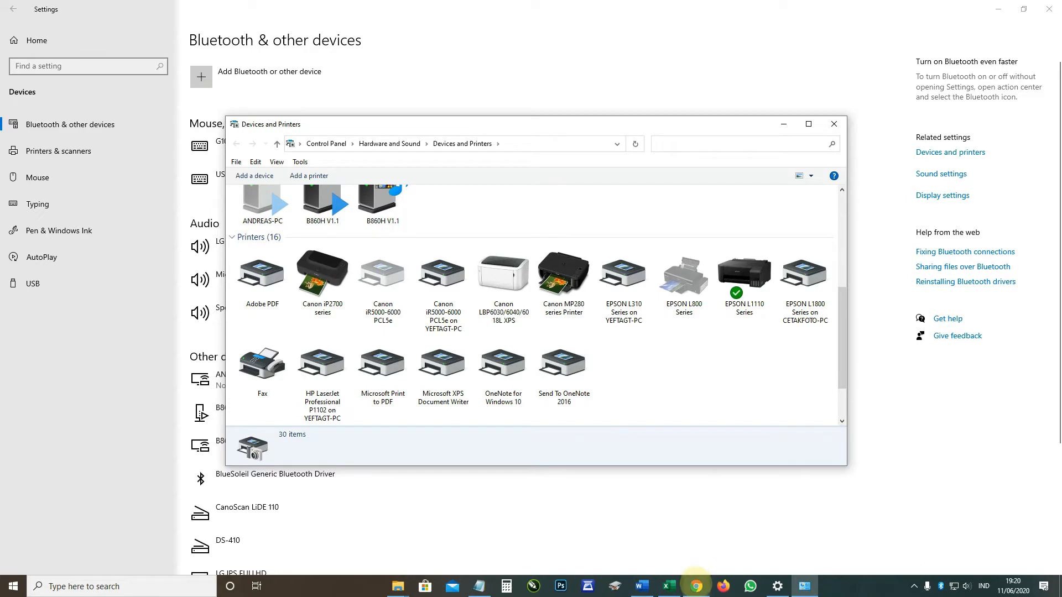
- Switch to the cetakfoto-PC remote desktop session in Chrome and open Devices and Printers on that Windows 7 computer
click(696, 585)
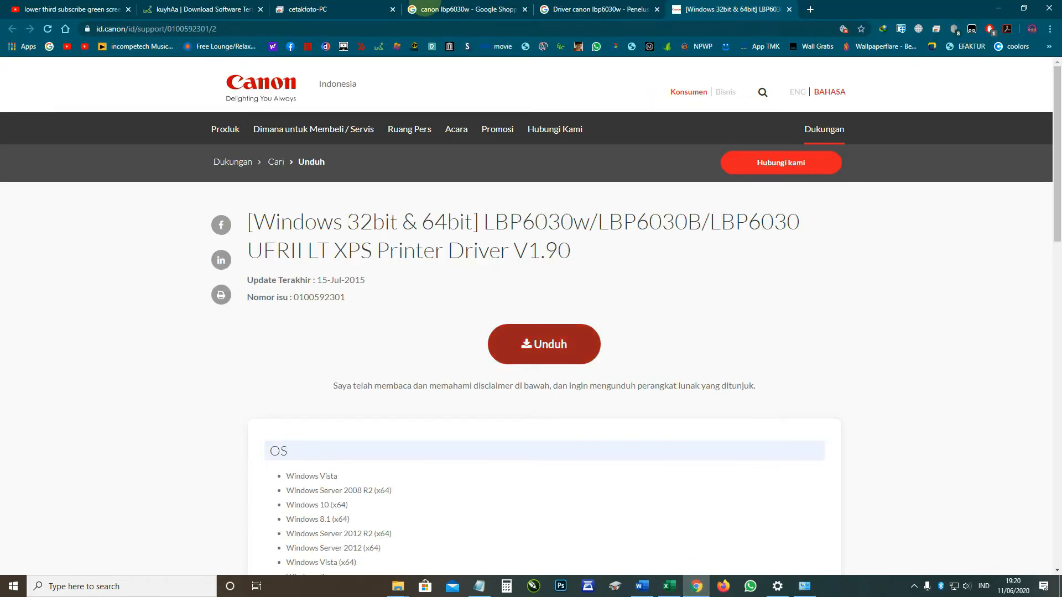
click(332, 9)
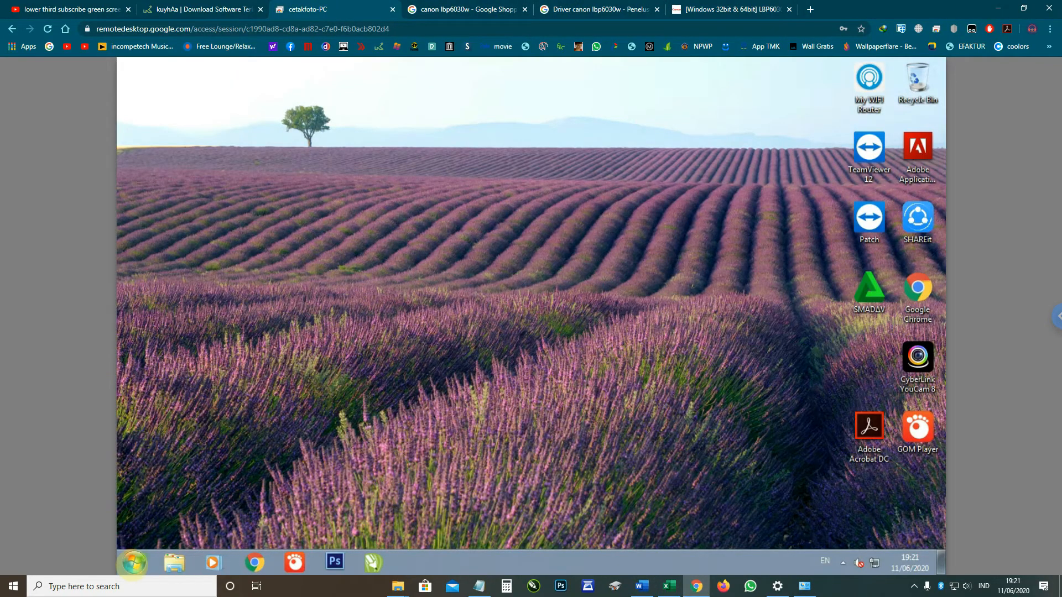
click(133, 563)
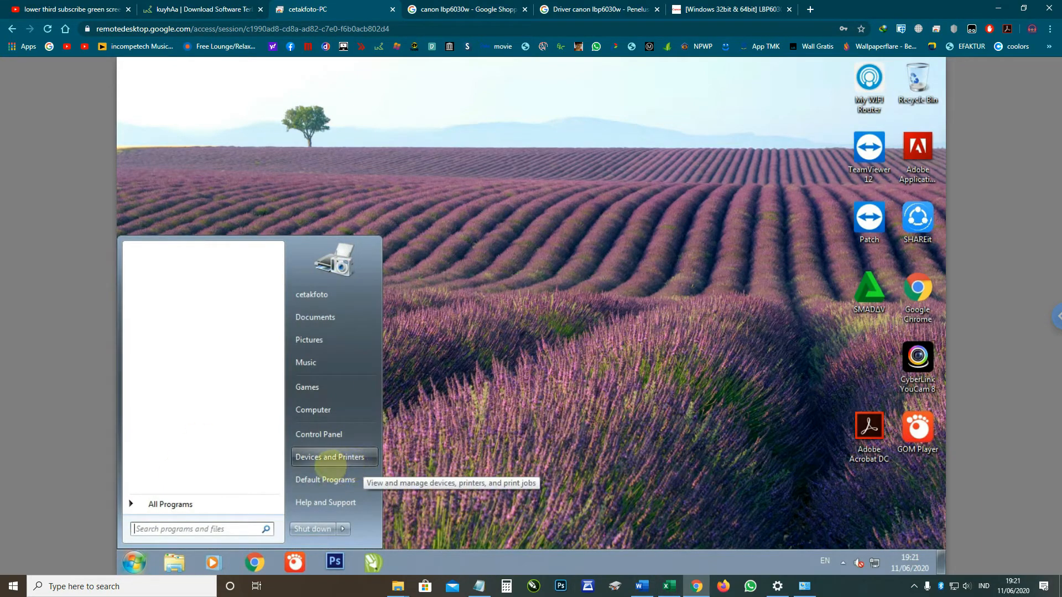
click(331, 464)
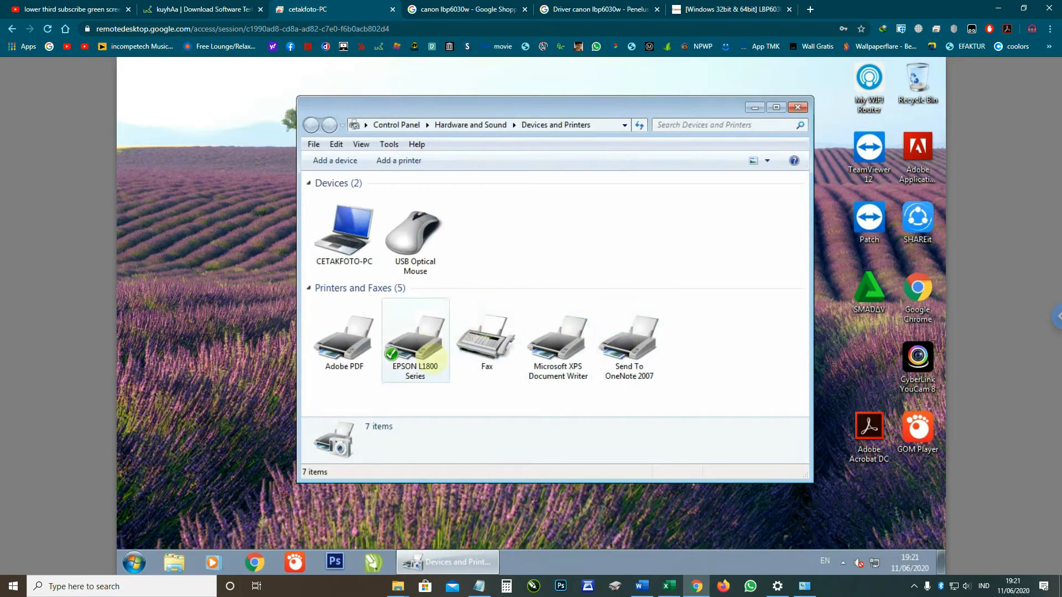
- Switch back to the local Devices and Printers window, minimize Chrome, select the Canon LBP6030/6040/6018L XPS and maximize the window
click(805, 586)
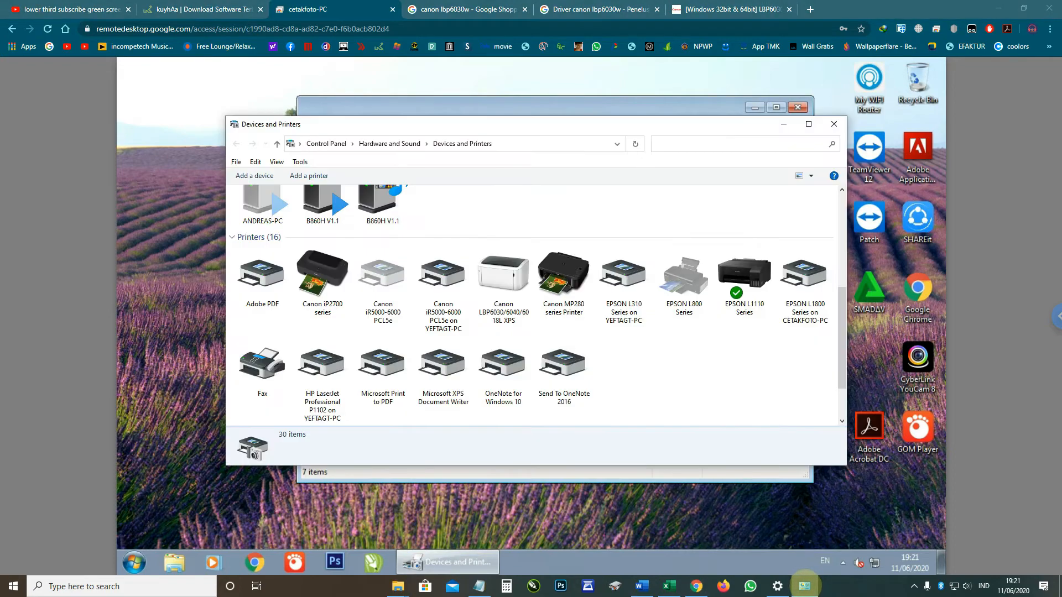
click(999, 9)
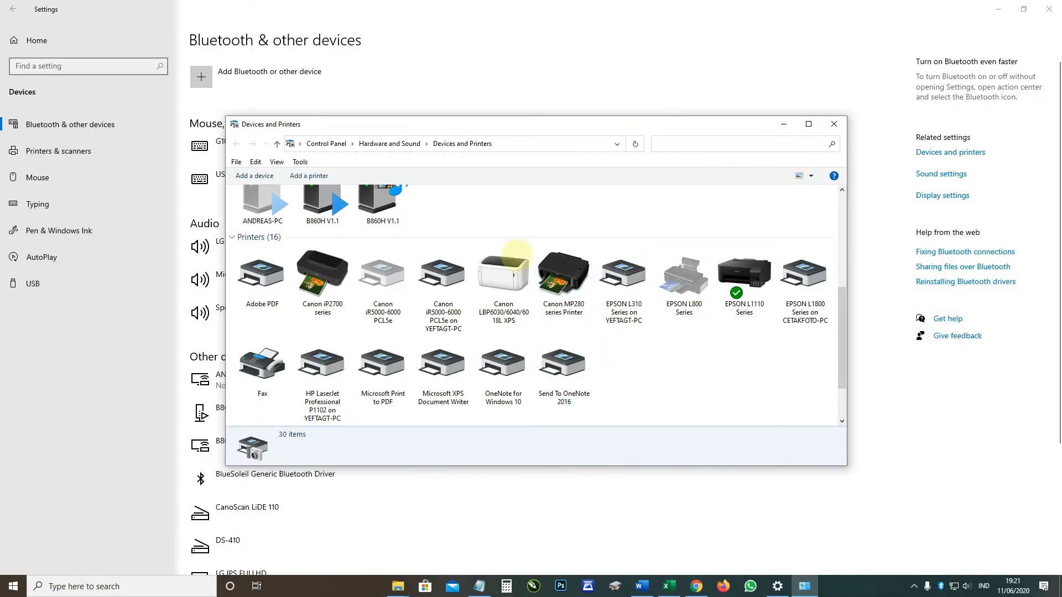
click(504, 323)
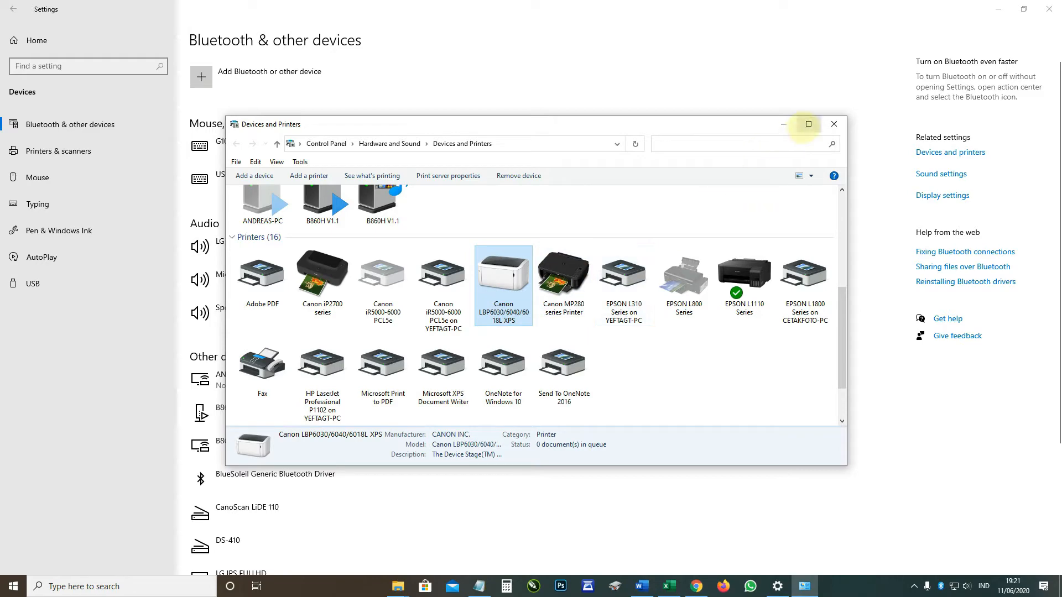
click(808, 124)
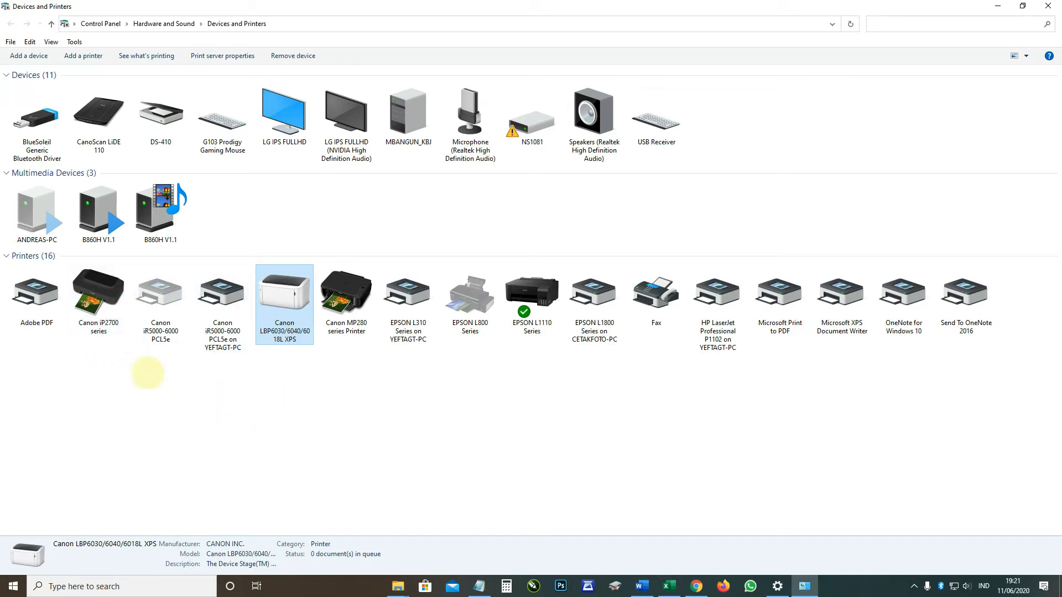
- Check the paper size list and the Custom Paper Size options in the Canon iP2700 series printing preferences, then cancel both dialogs
click(98, 329)
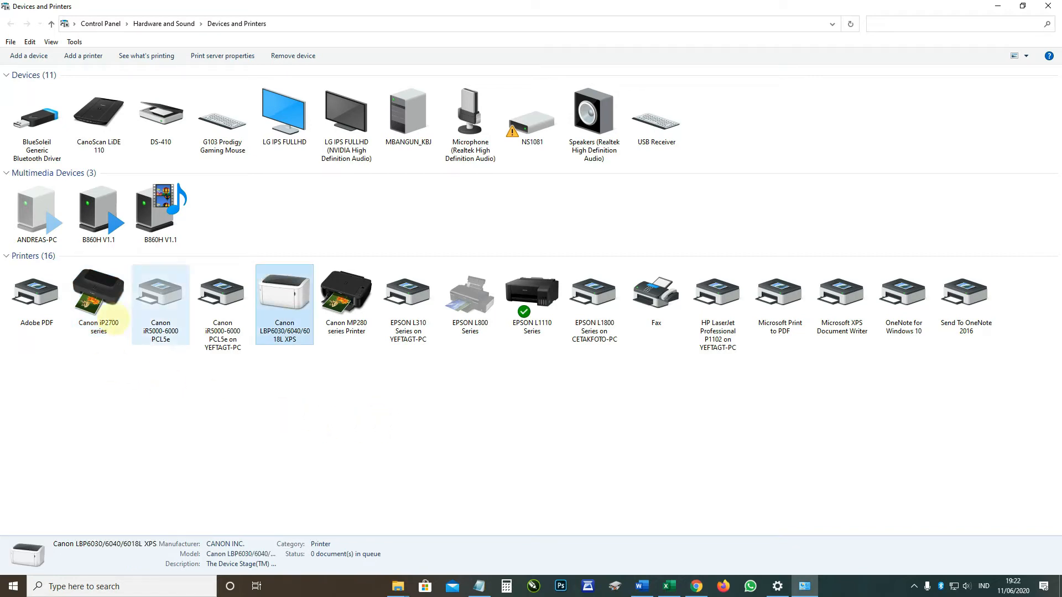
right_click(94, 305)
click(148, 366)
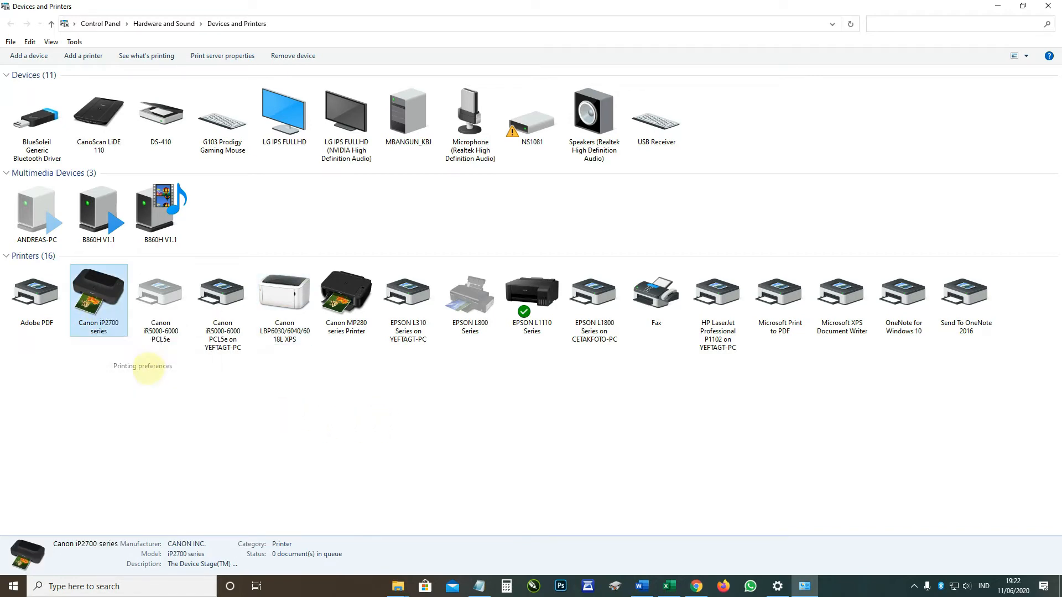
drag(322, 269, 412, 218)
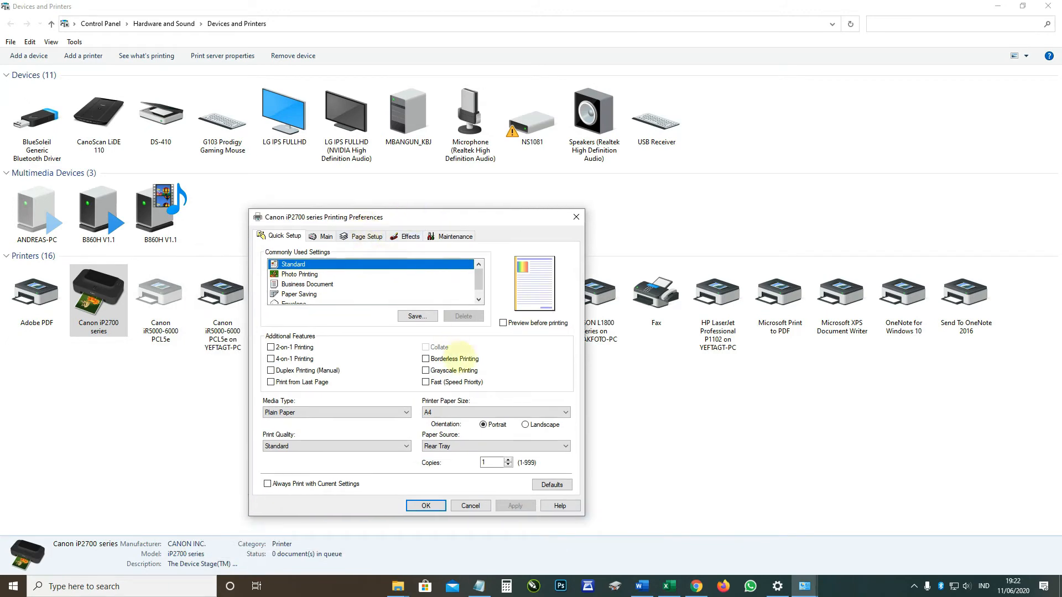
click(493, 412)
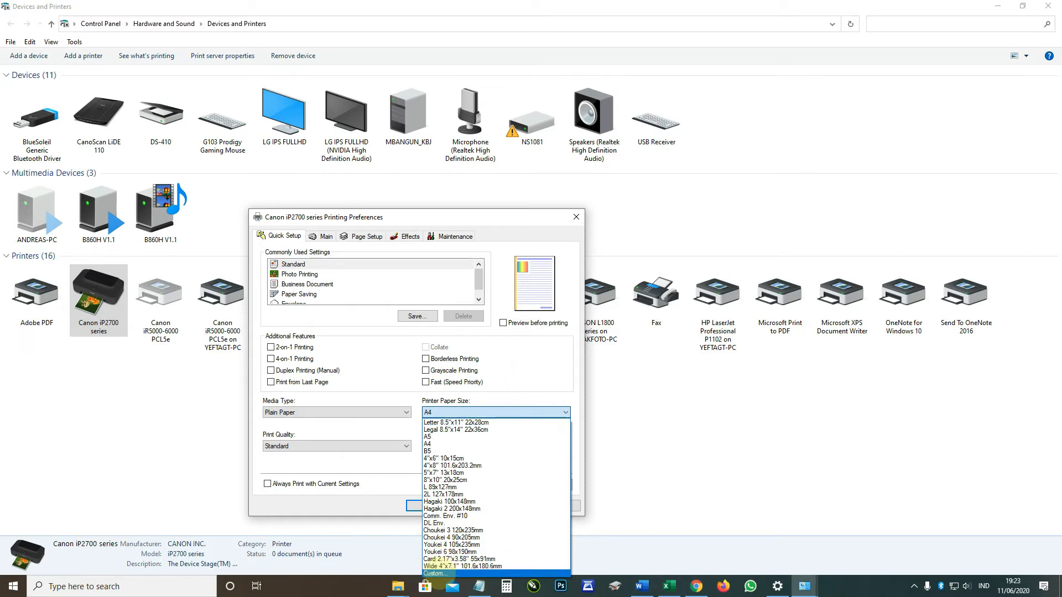
click(437, 574)
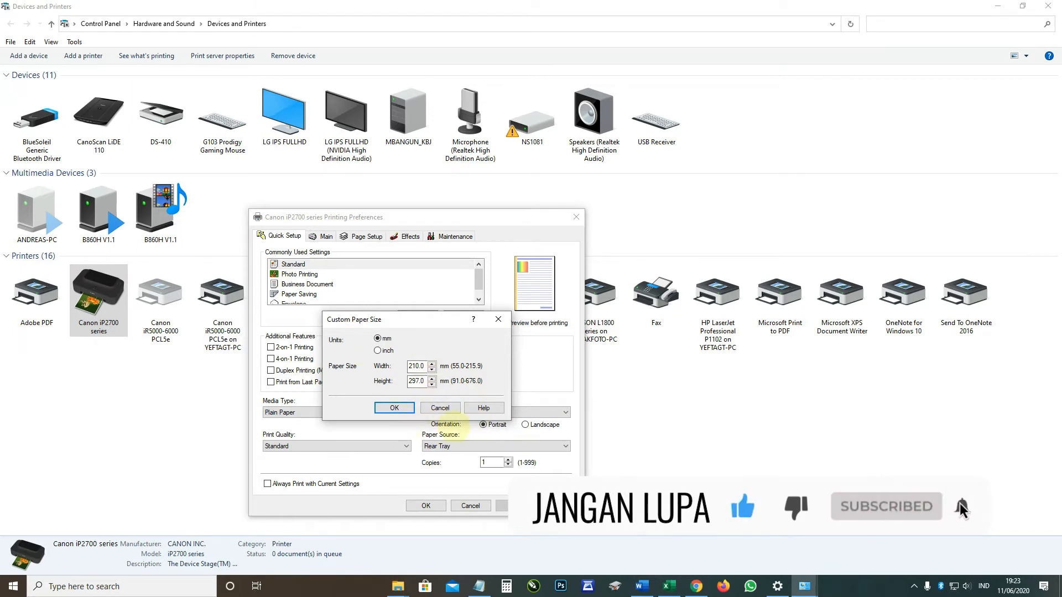
click(440, 407)
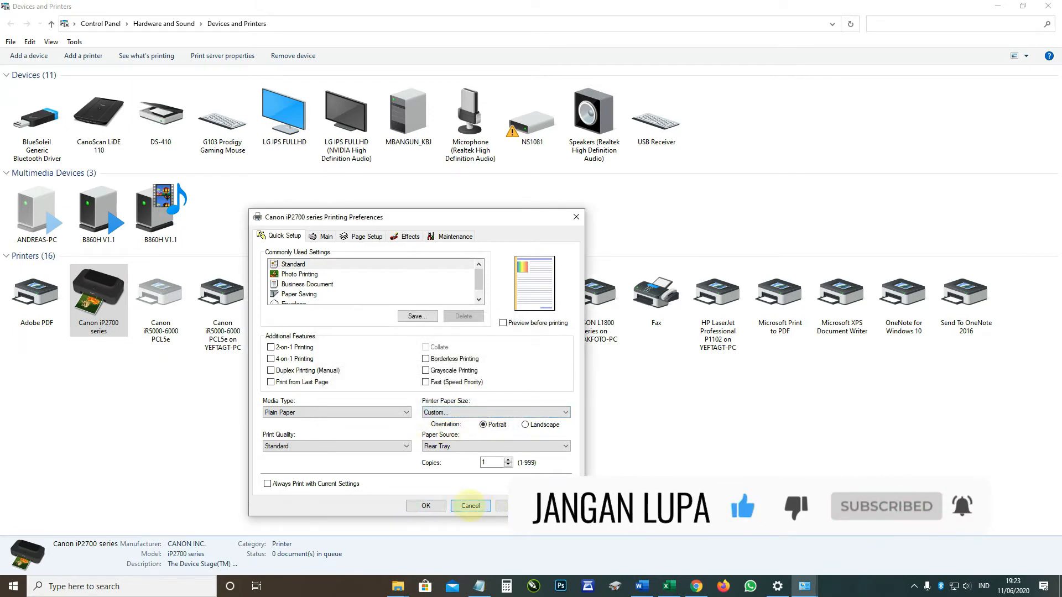
click(470, 506)
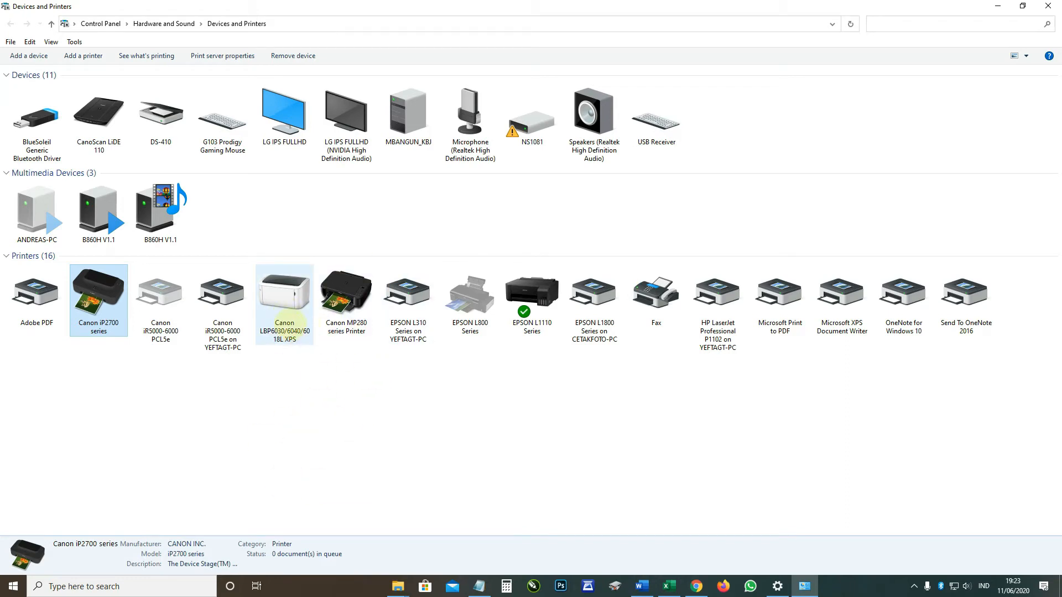
- Open the custom paper size settings in the Canon LBP6030/6040/6018L XPS printing preferences and start adding a new size
click(278, 301)
right_click(282, 305)
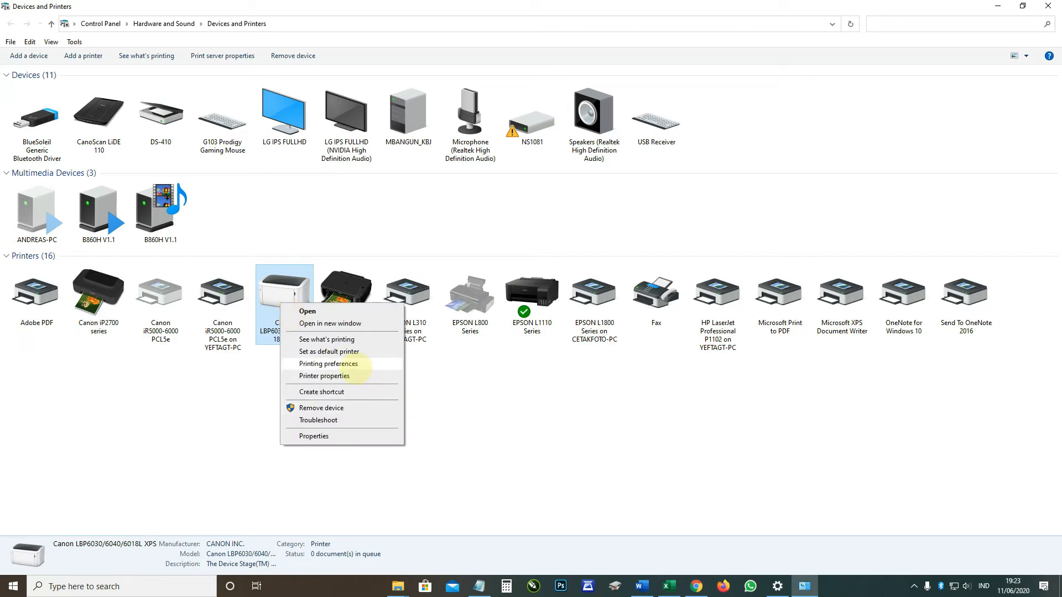
click(350, 366)
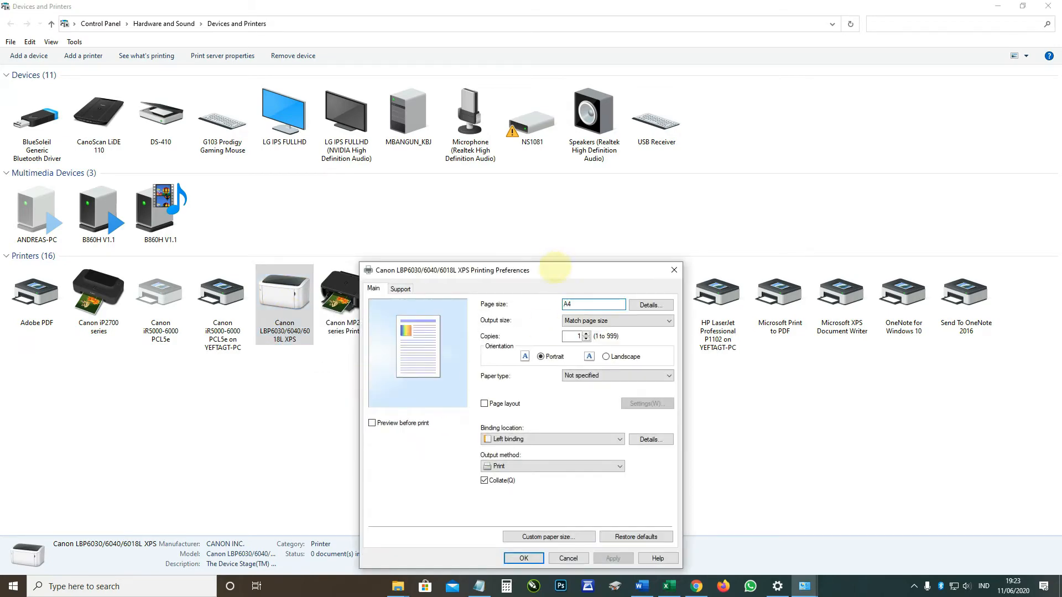
drag(550, 269, 631, 91)
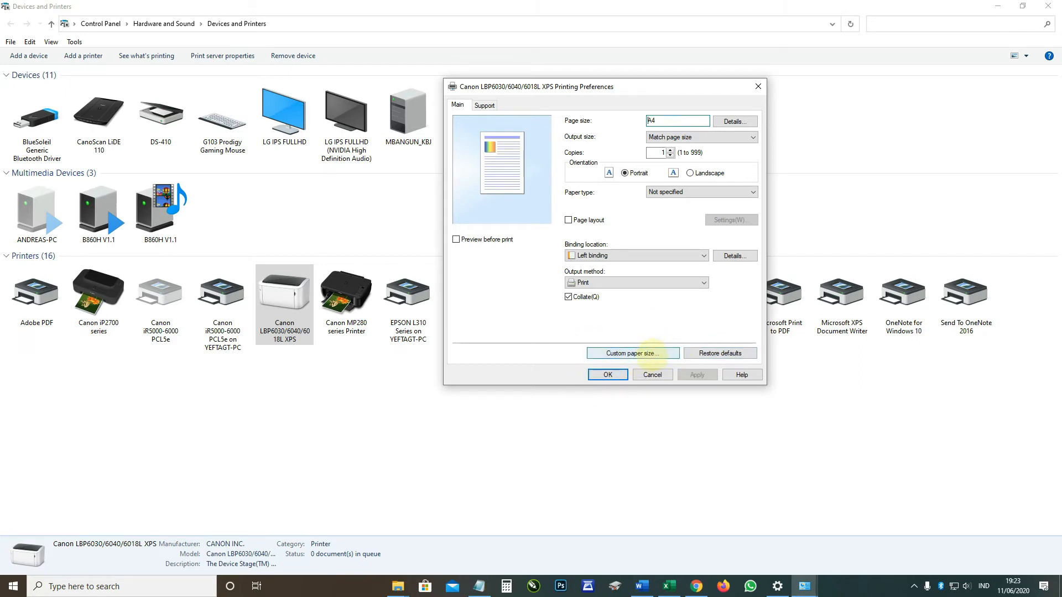
click(651, 353)
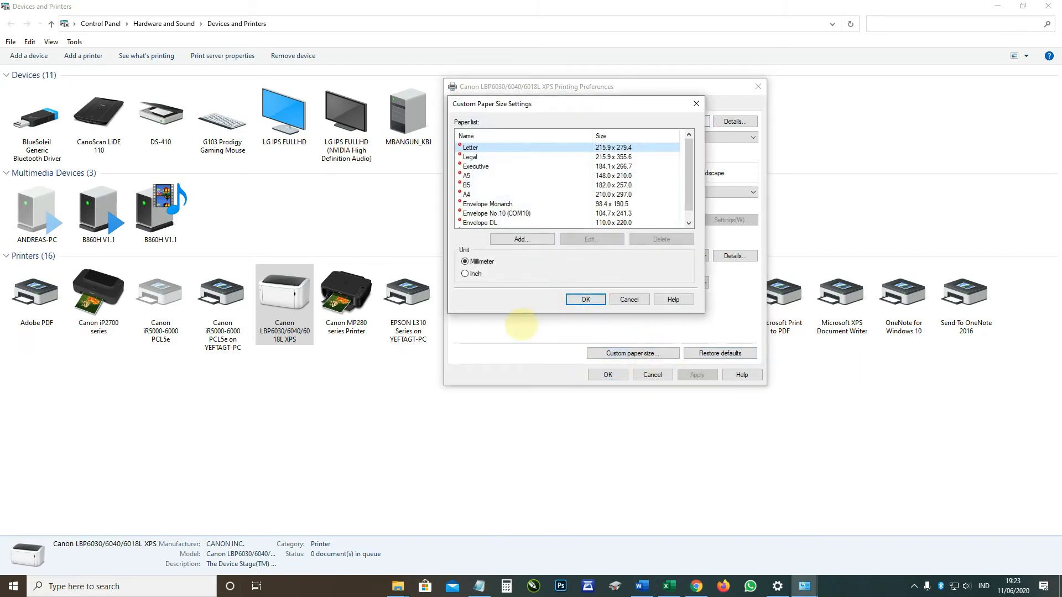
scroll(575, 206, down, 1)
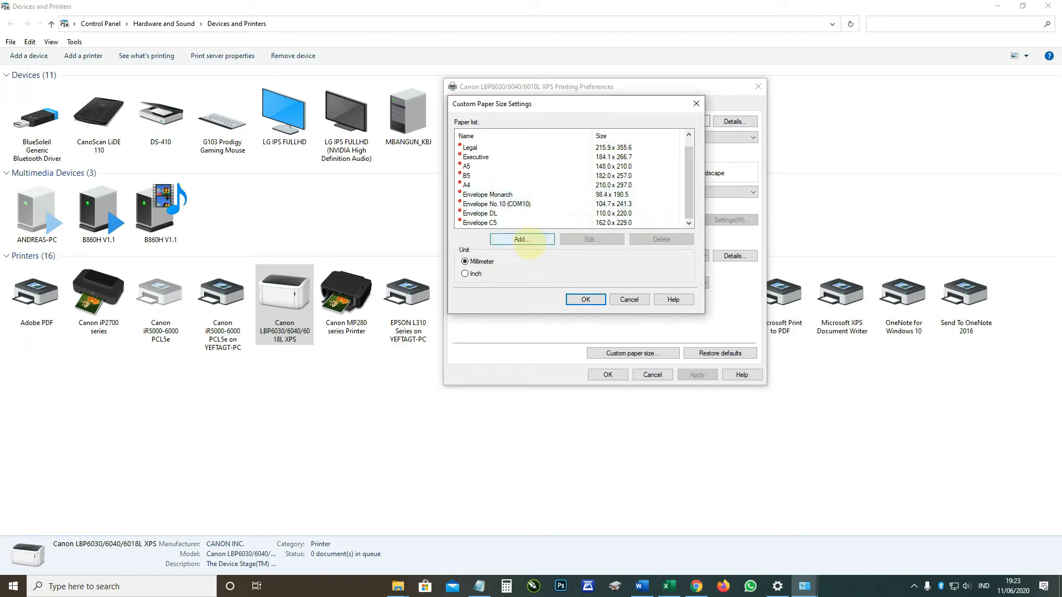
click(525, 240)
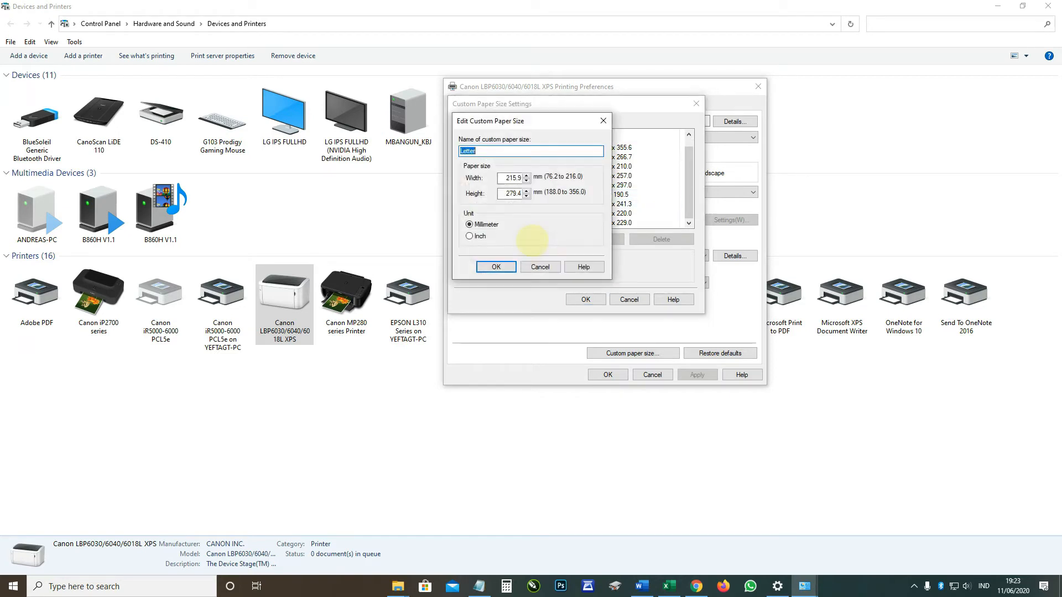
drag(509, 119, 688, 157)
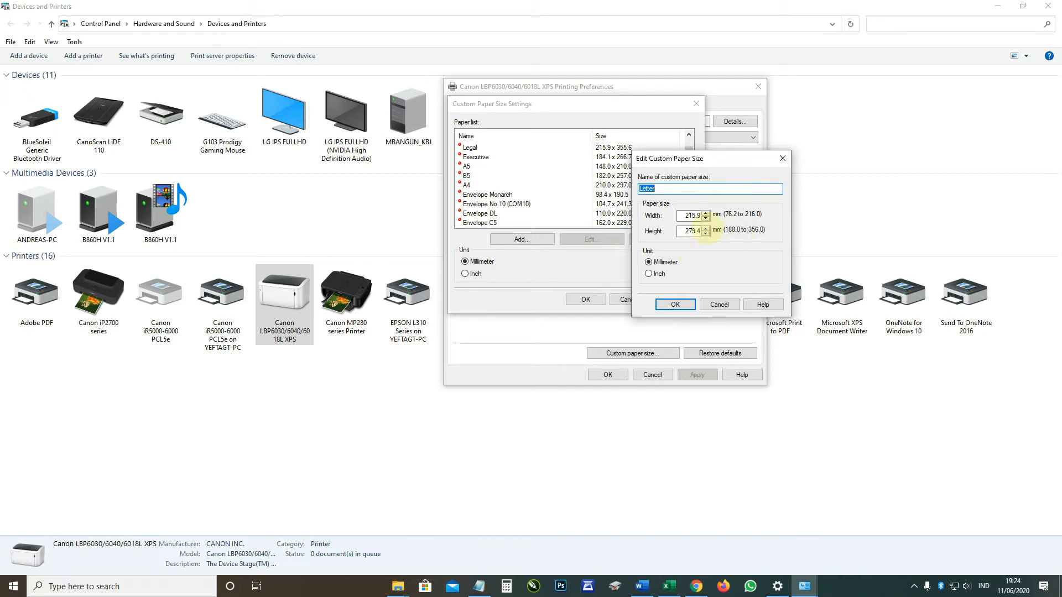
- Set the new custom paper size to 215 mm wide and 330 mm high
drag(680, 216, 698, 214)
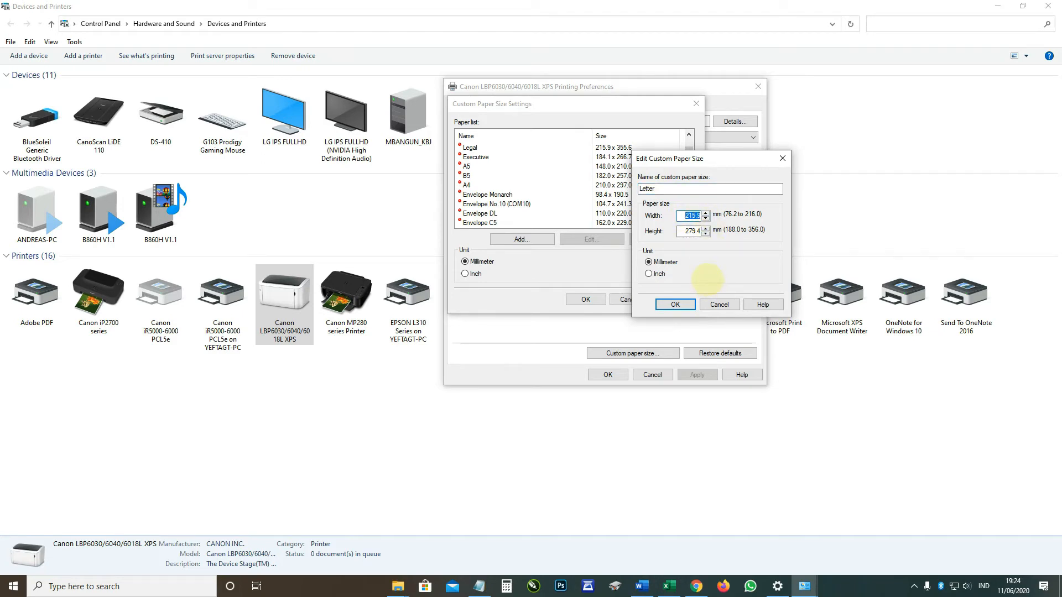
text(2)
drag(685, 231, 697, 232)
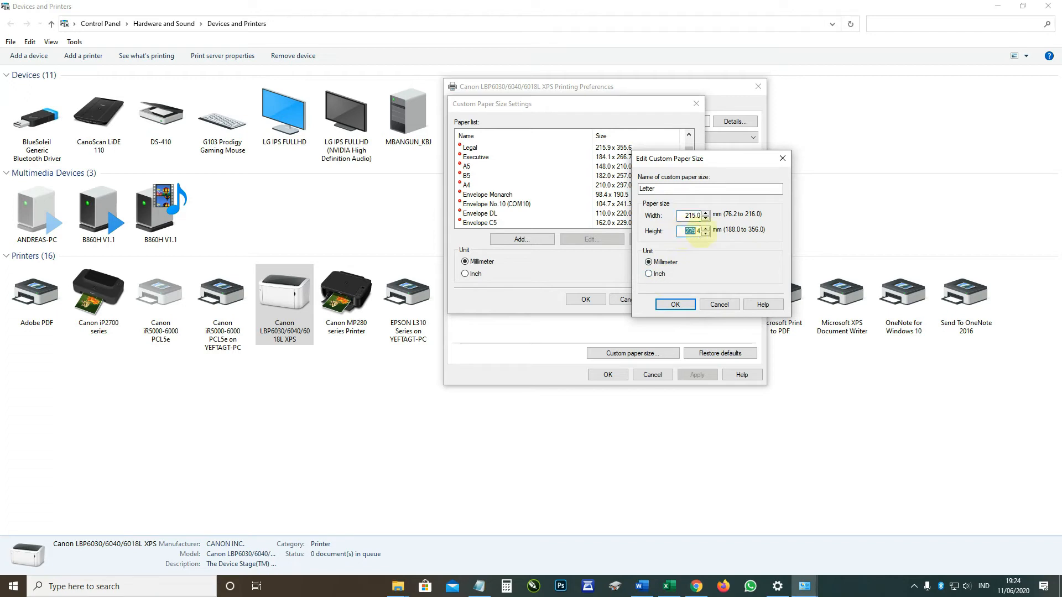
text(330)
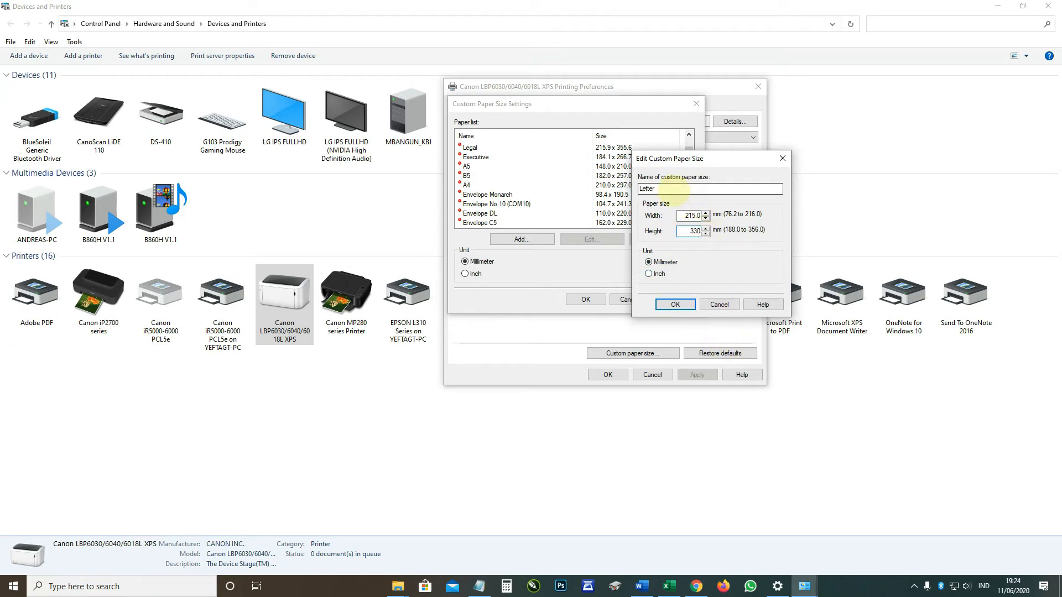
- Name the custom paper size F4, save it to the paper list and confirm the printing preferences
click(692, 188)
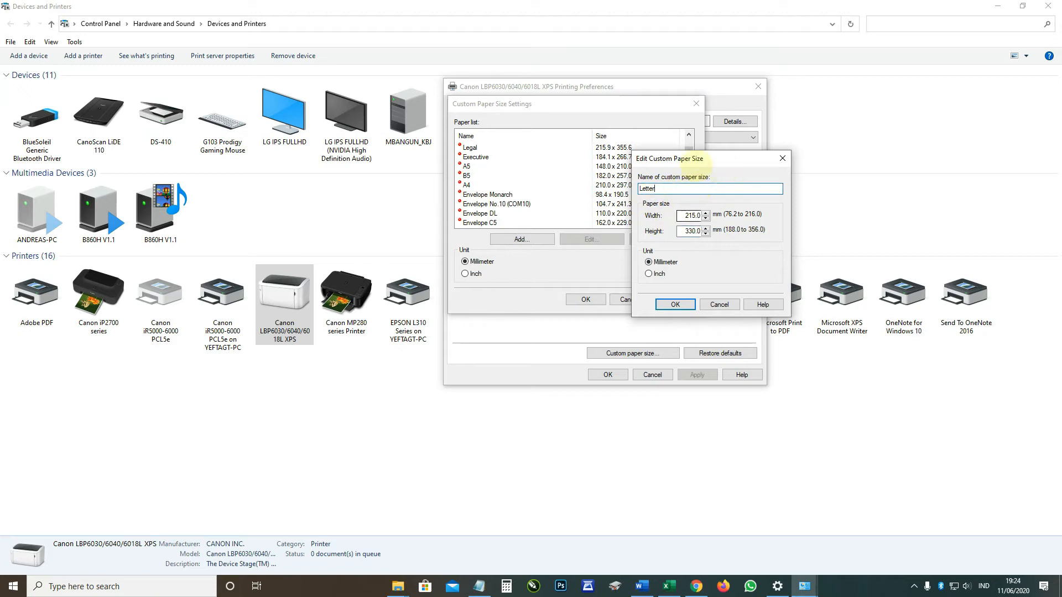
double_click(682, 190)
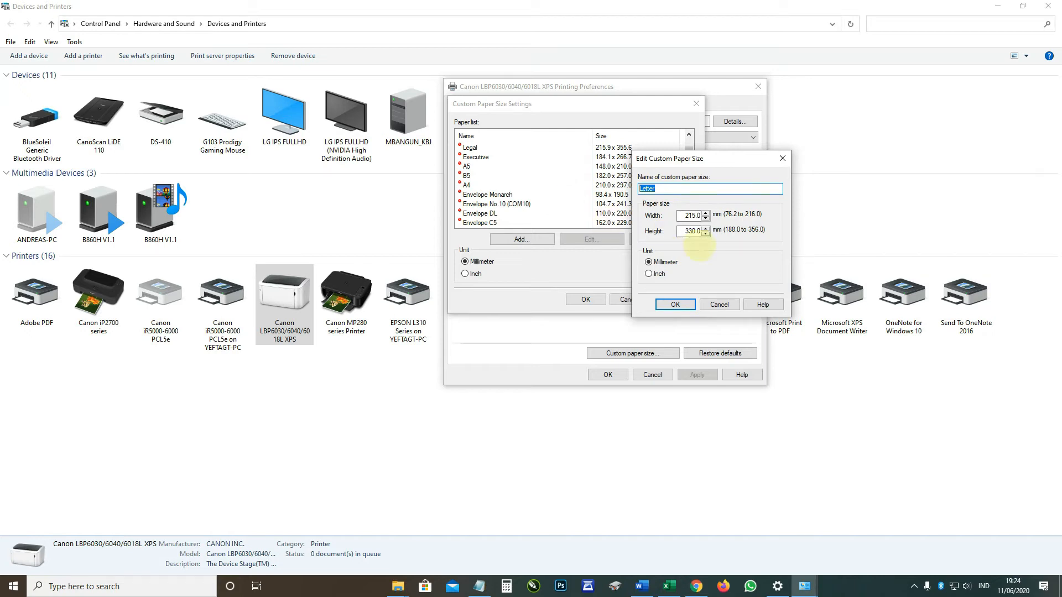
text(F4)
key(ctrl+a)
text(F)
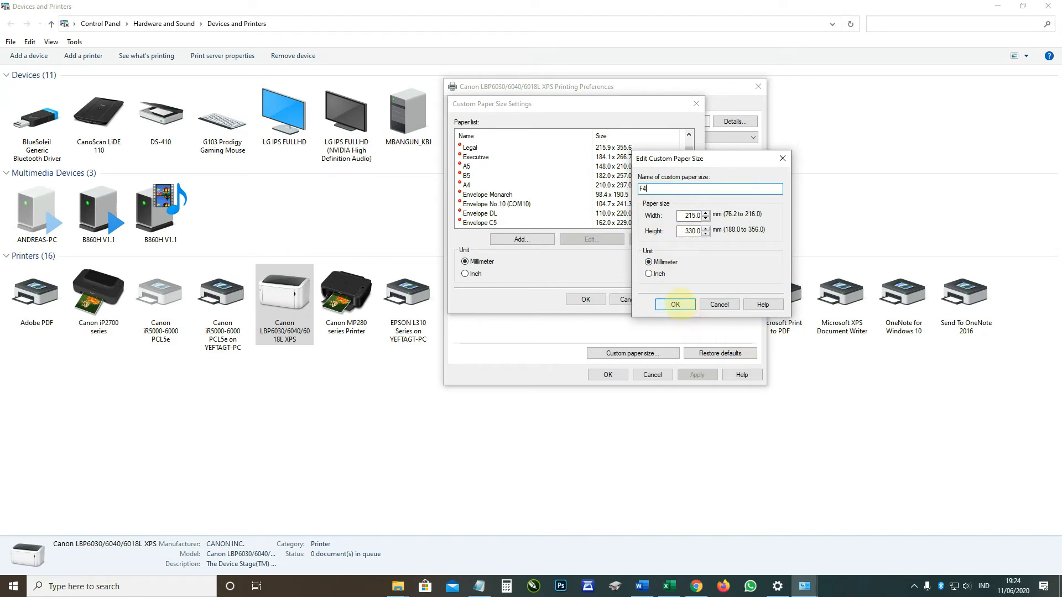
click(676, 304)
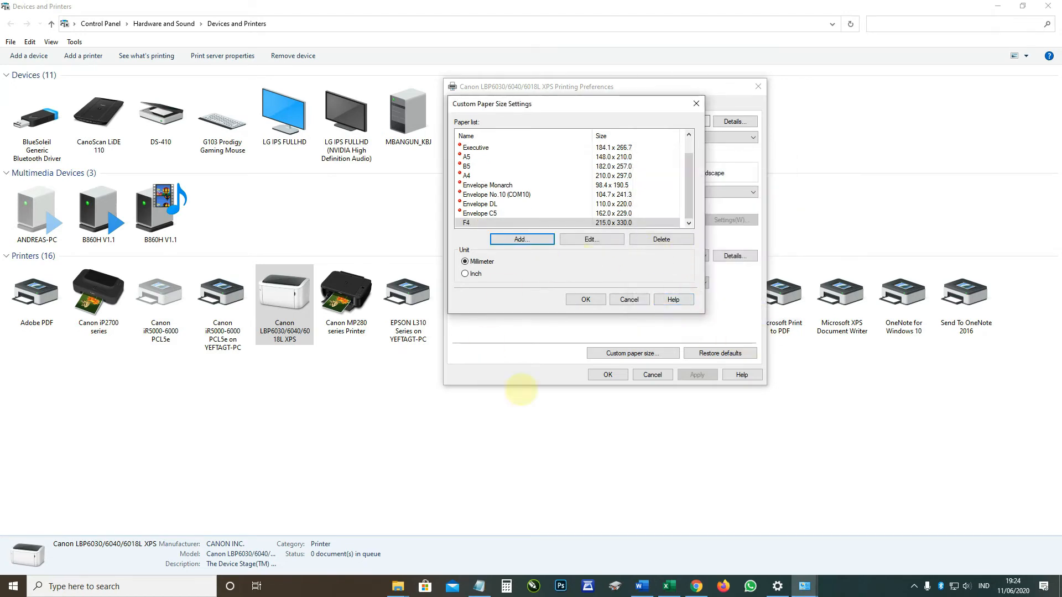
click(585, 299)
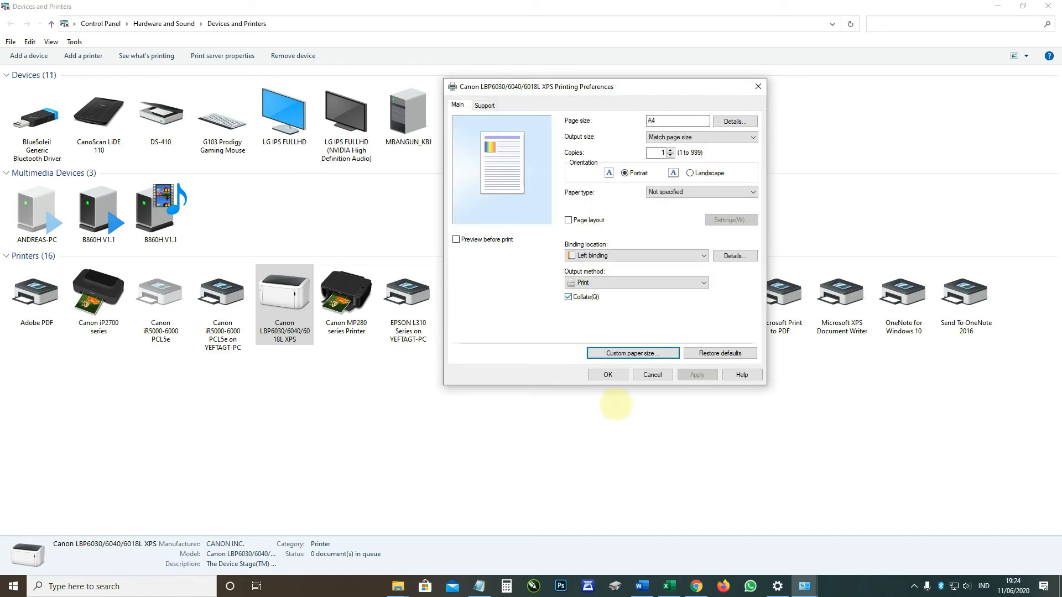
click(608, 375)
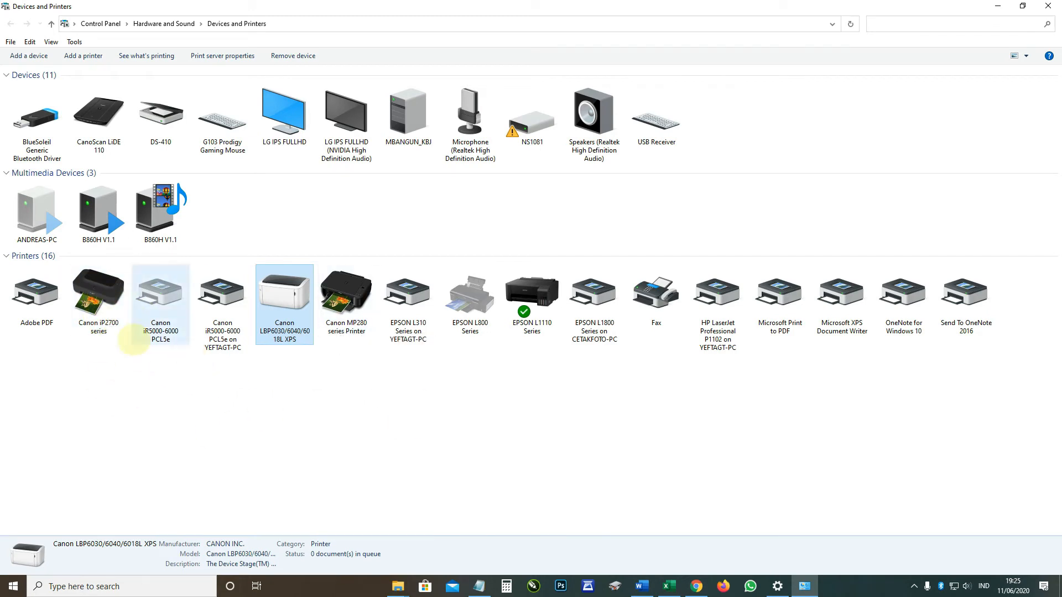
- Reopen the Canon iP2700 series printing preferences and check the Printer Paper Size list for F4
click(106, 306)
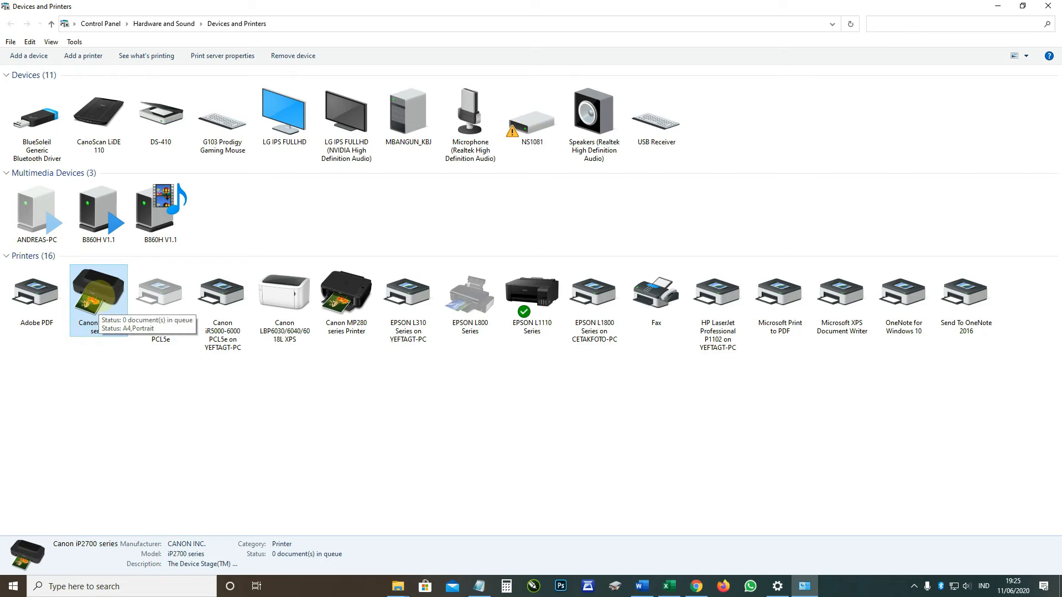
right_click(99, 295)
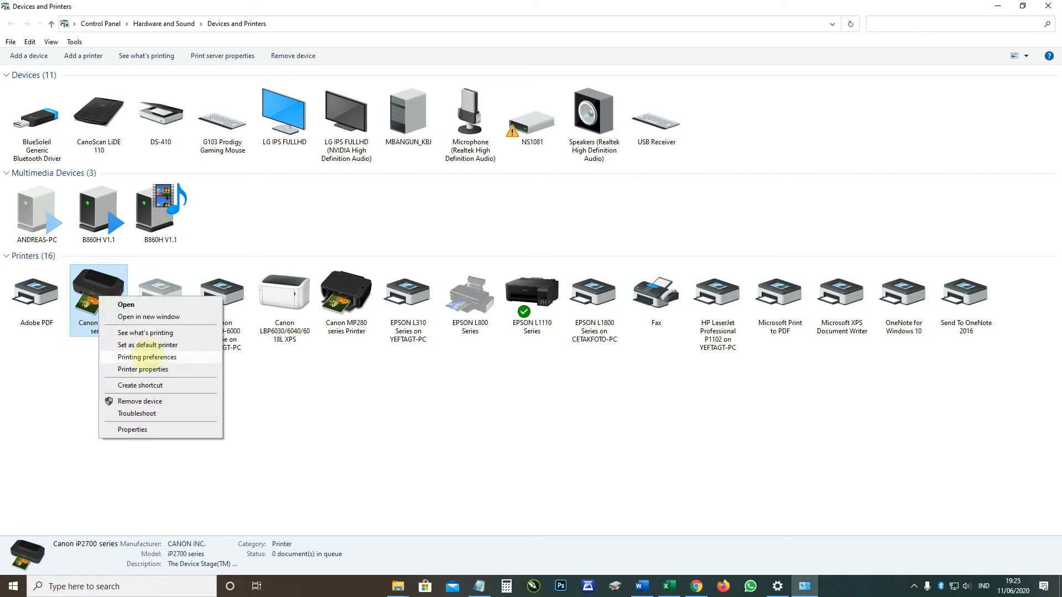
click(148, 357)
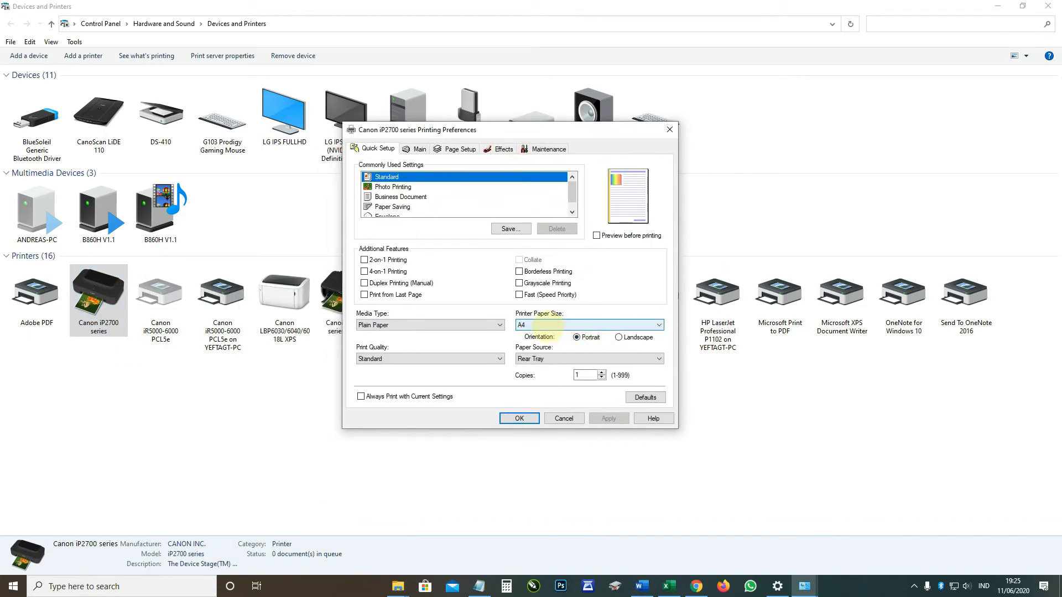
click(549, 326)
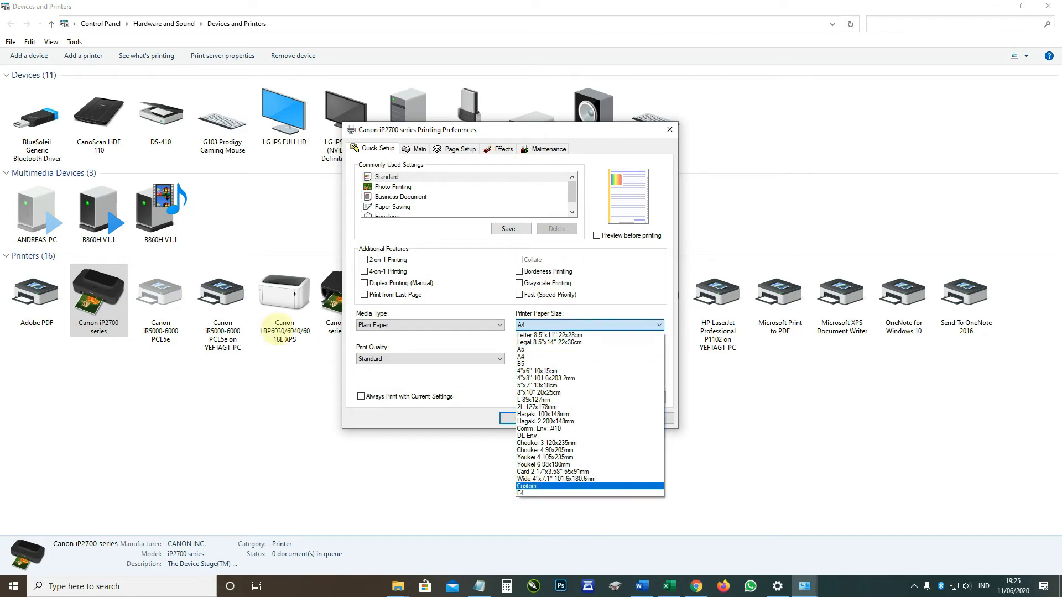
click(277, 324)
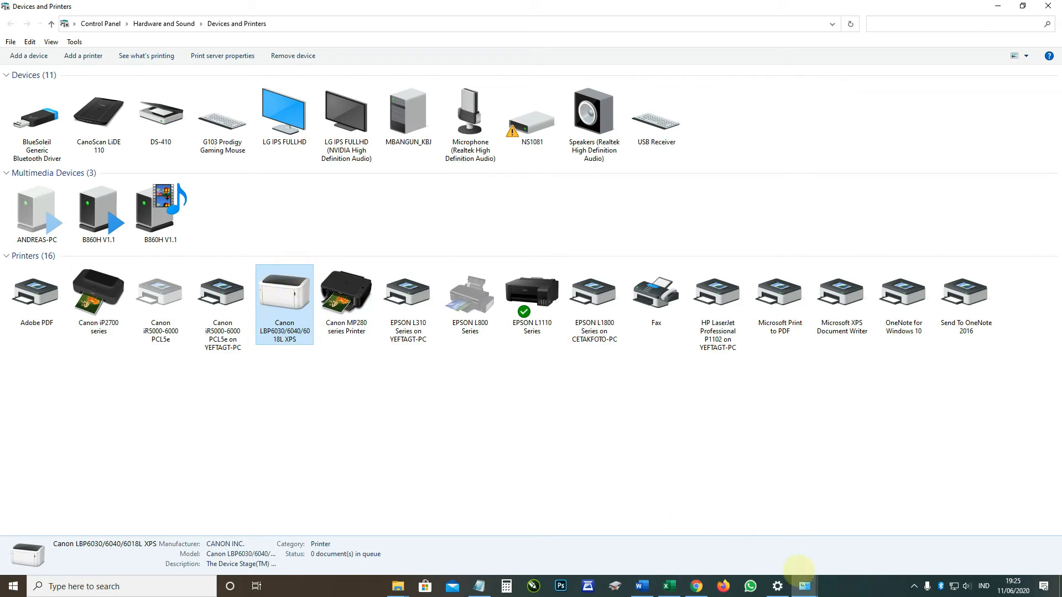
mouse_move(805, 587)
click(888, 522)
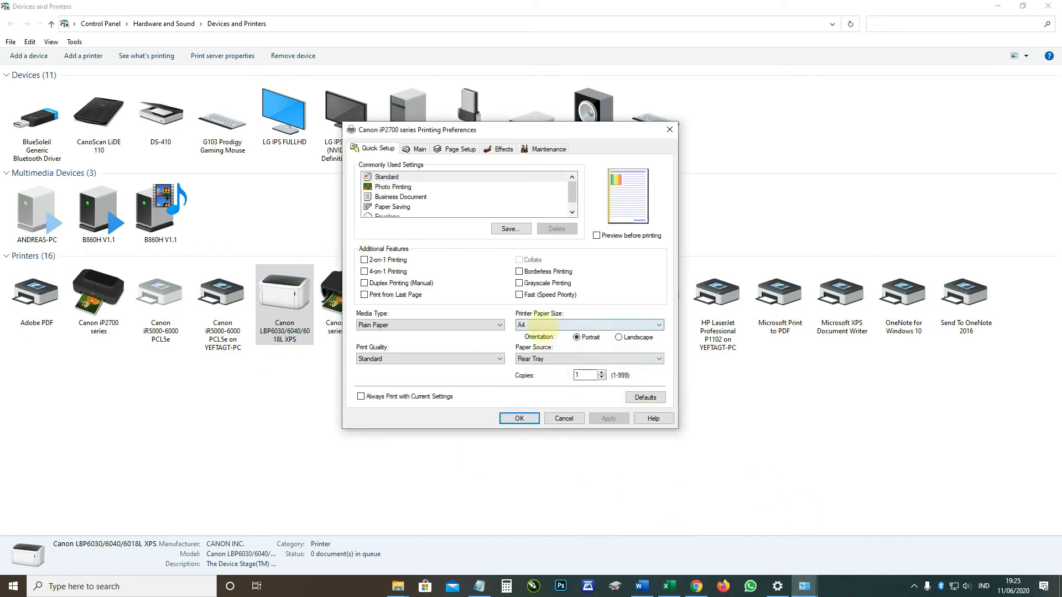
click(587, 325)
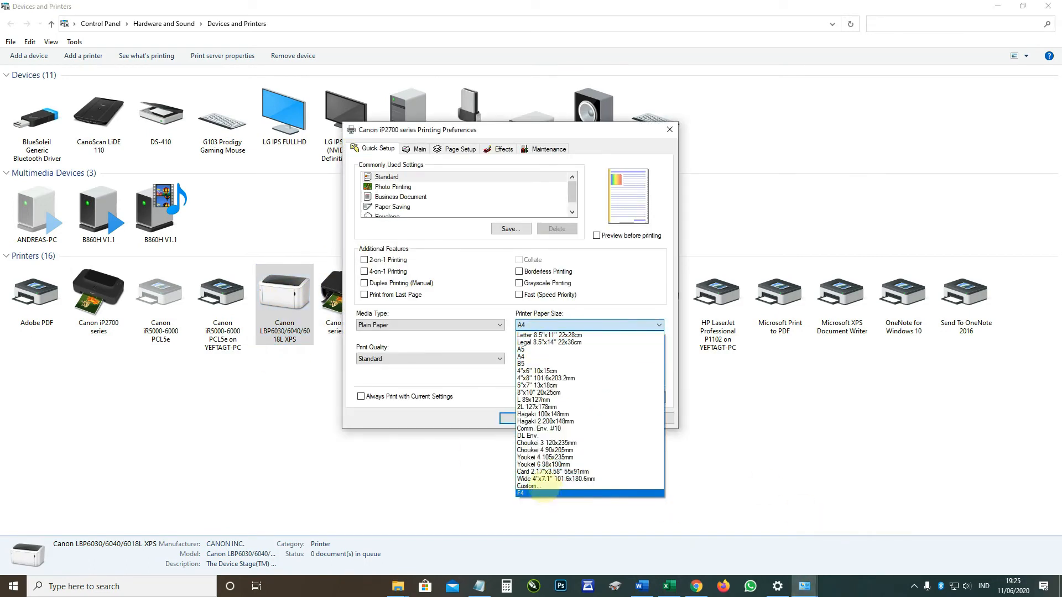
click(453, 376)
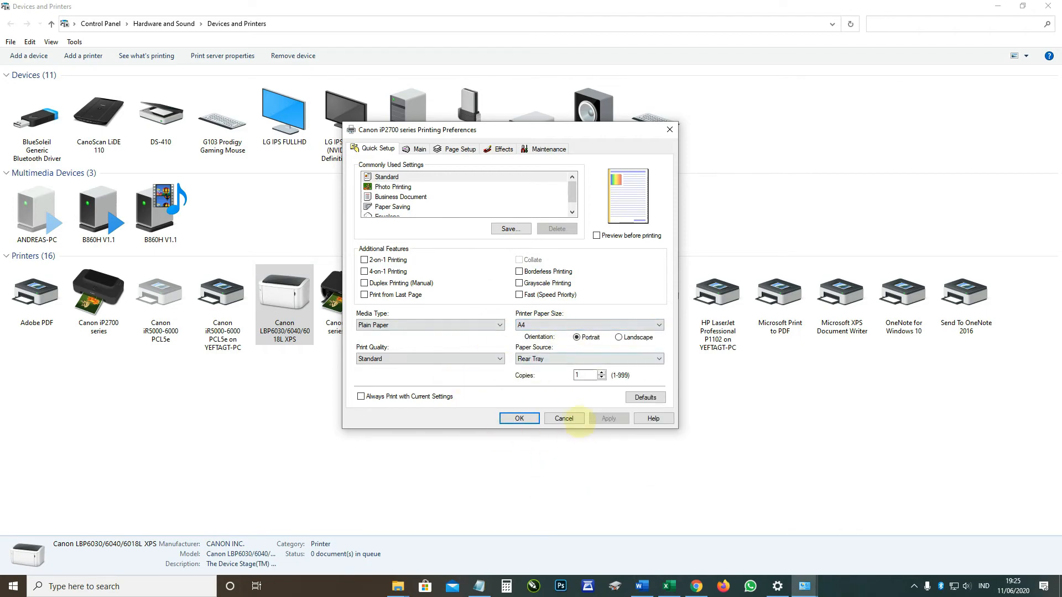
- Close the printing preferences and check that the Canon iP2700 series is set as the default printer
click(563, 418)
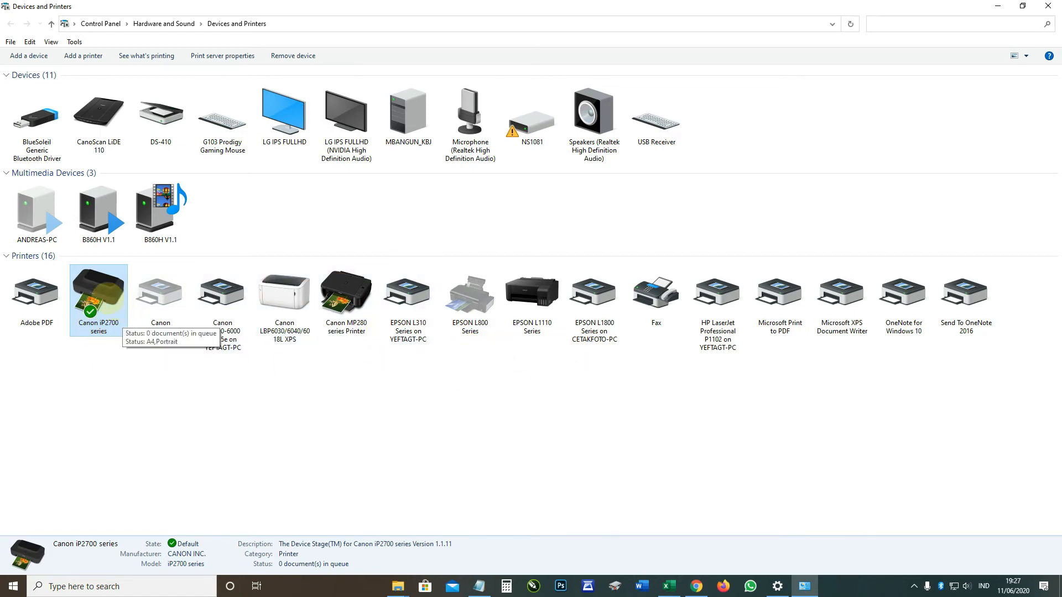
right_click(103, 296)
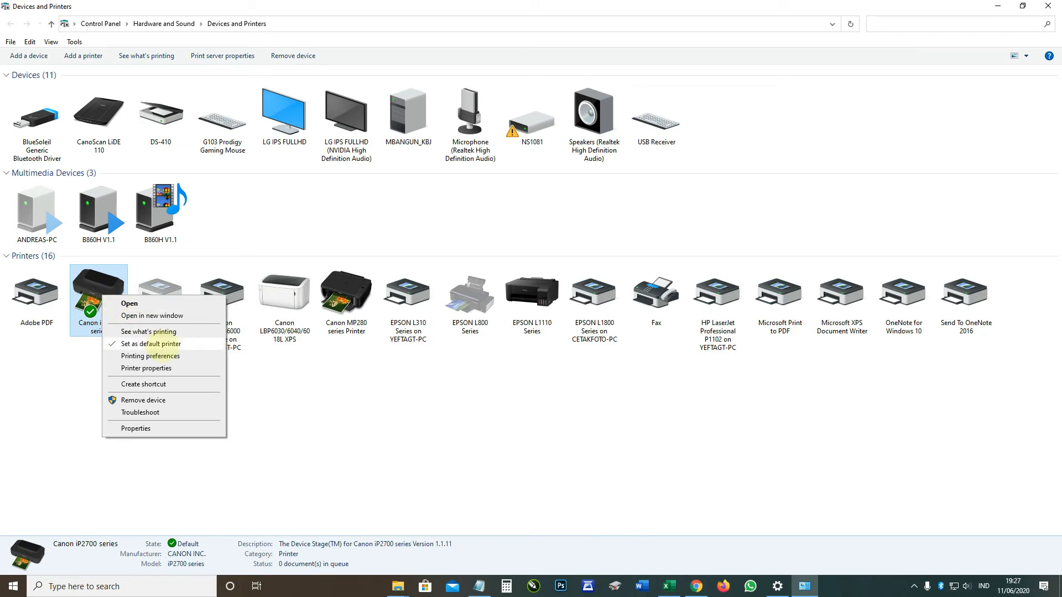
click(233, 390)
right_click(103, 298)
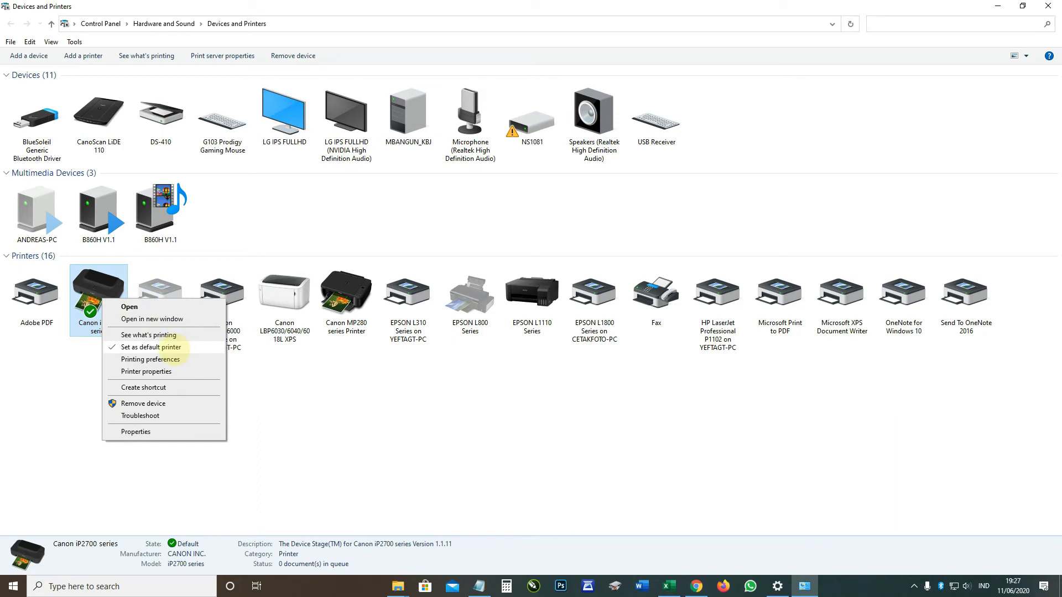
click(462, 372)
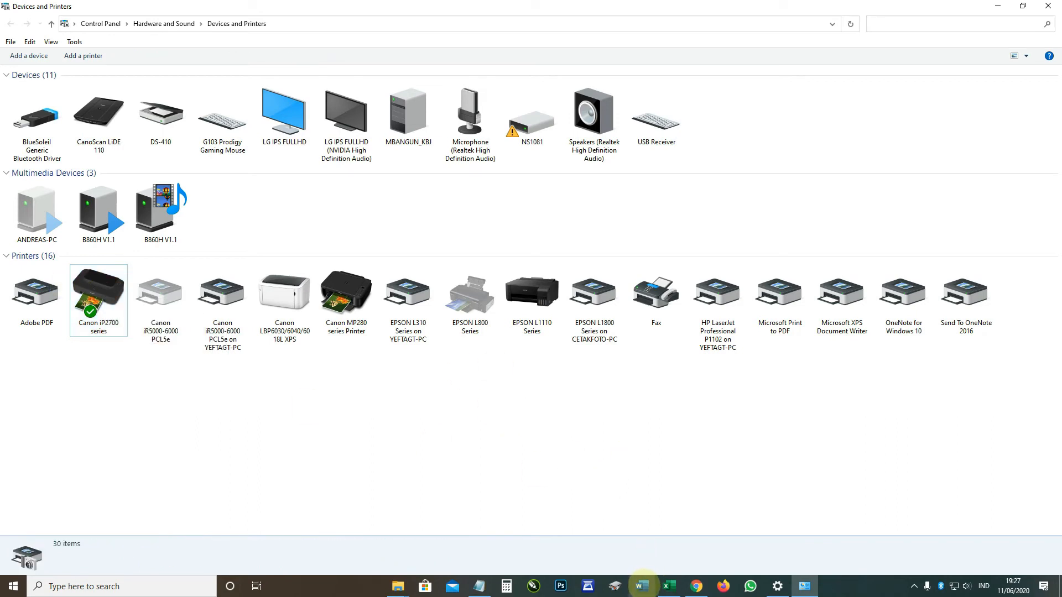
- Switch to Word, create a blank document and set its paper size to F4 for the whole document
click(642, 585)
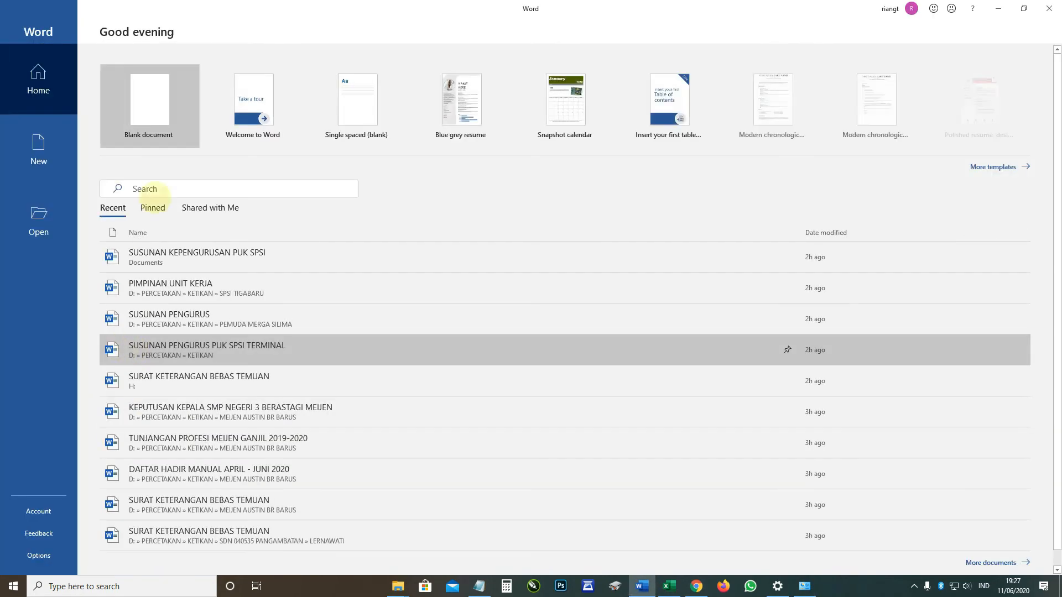
click(149, 99)
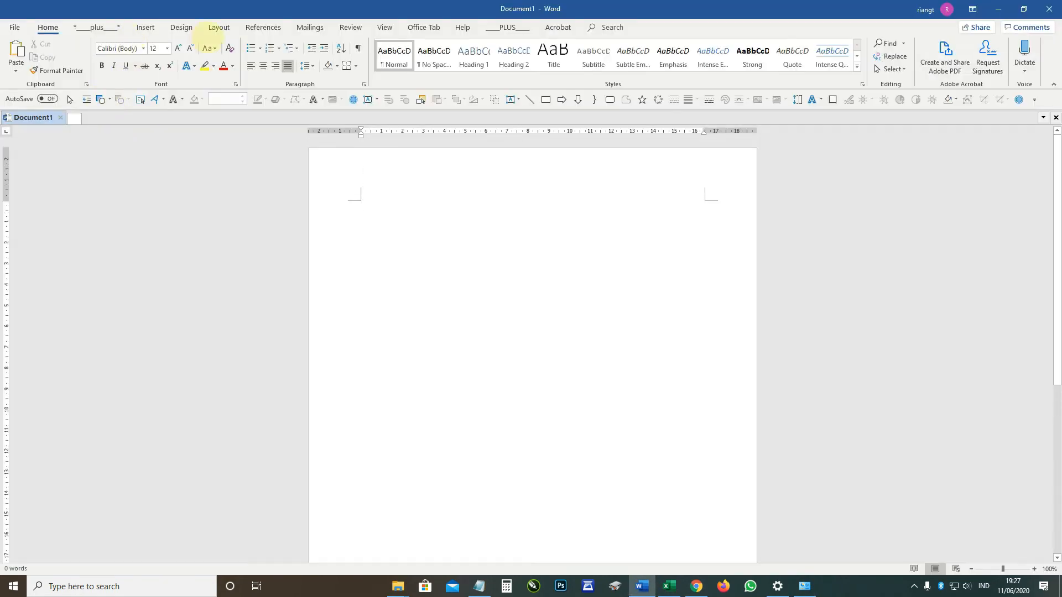
click(219, 27)
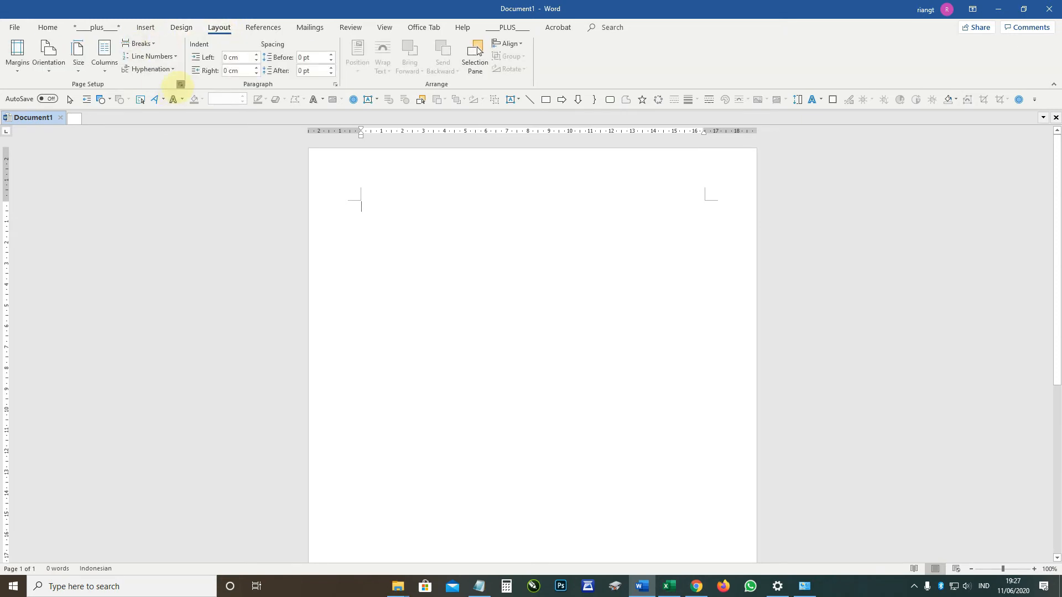
click(181, 83)
click(470, 156)
click(486, 182)
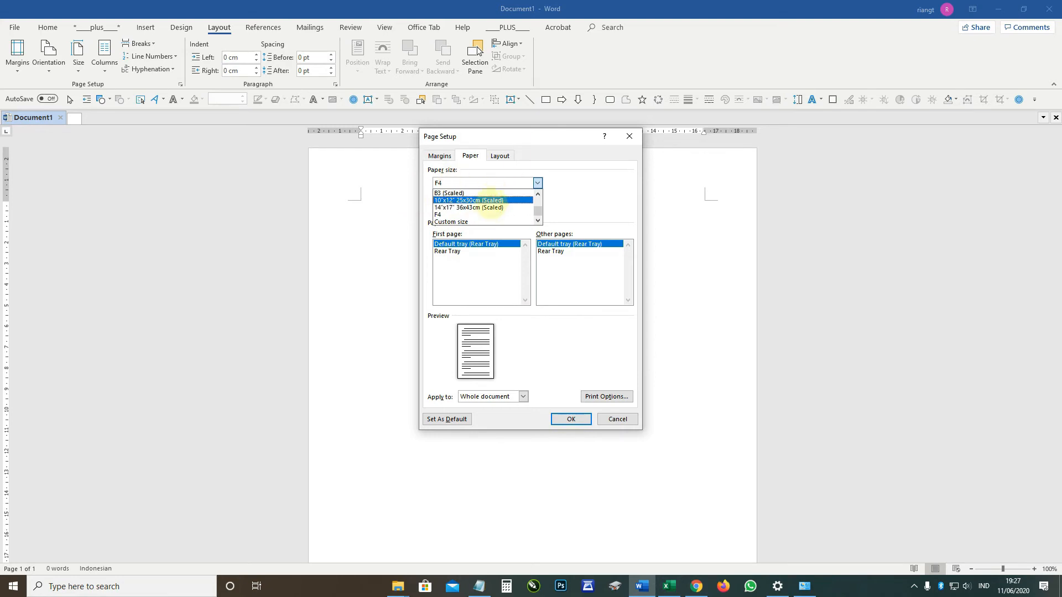
click(616, 416)
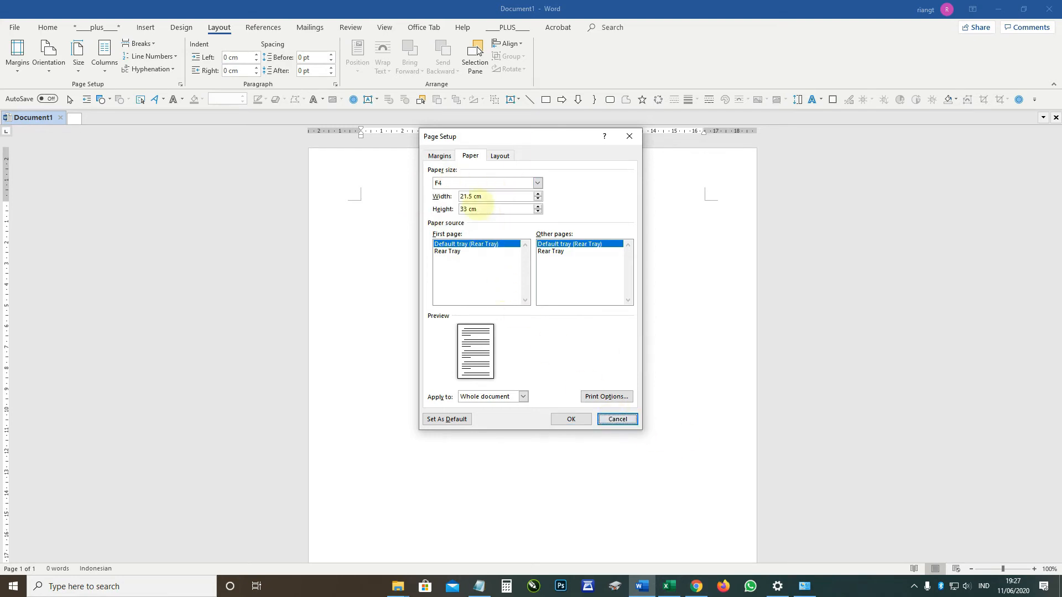
click(469, 182)
click(486, 215)
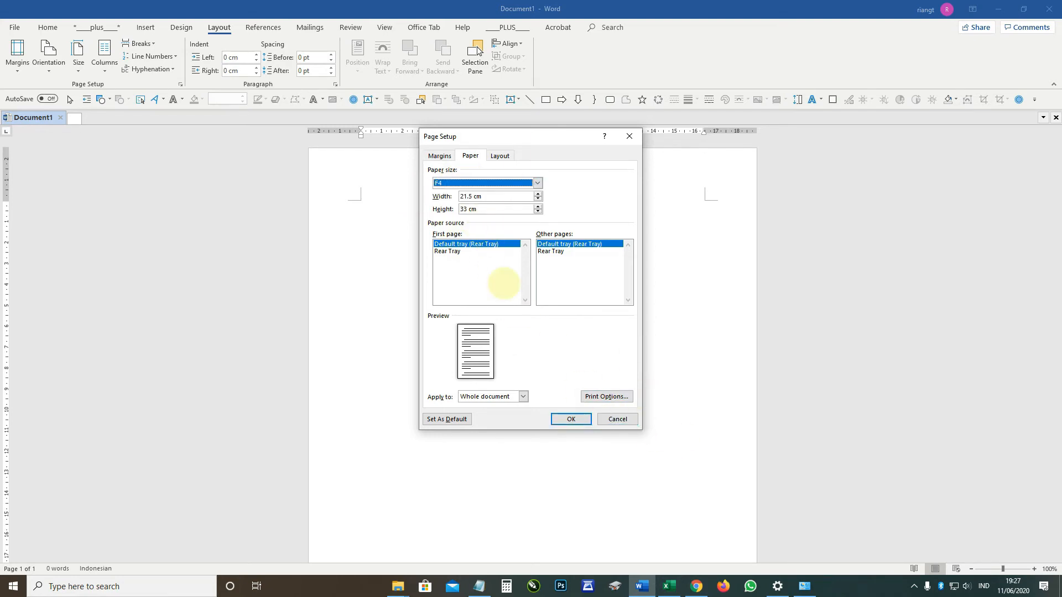
click(570, 419)
scroll(531, 337, down, 8)
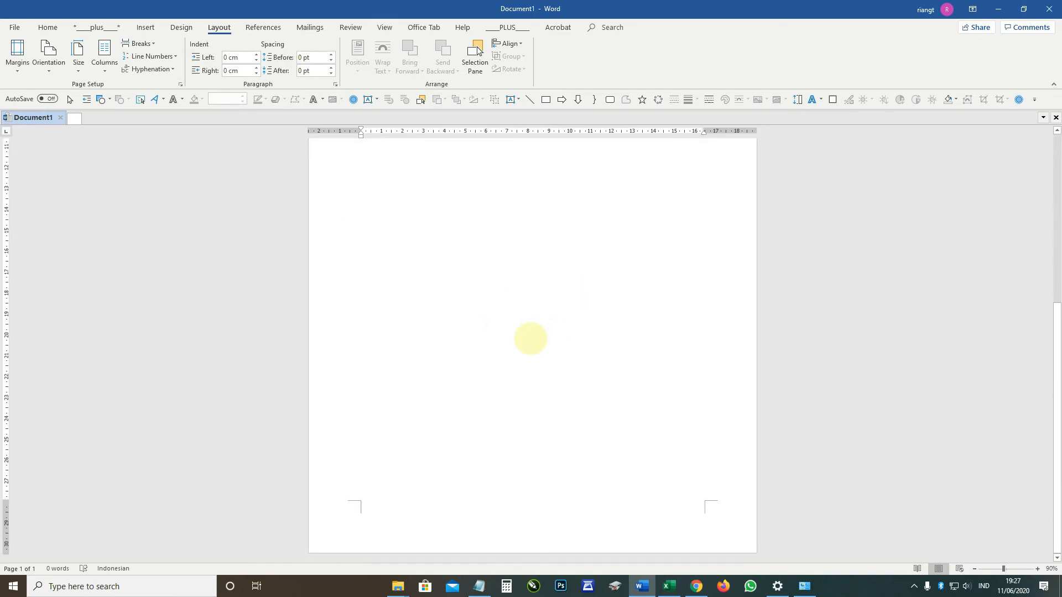
scroll(522, 338, up, 2)
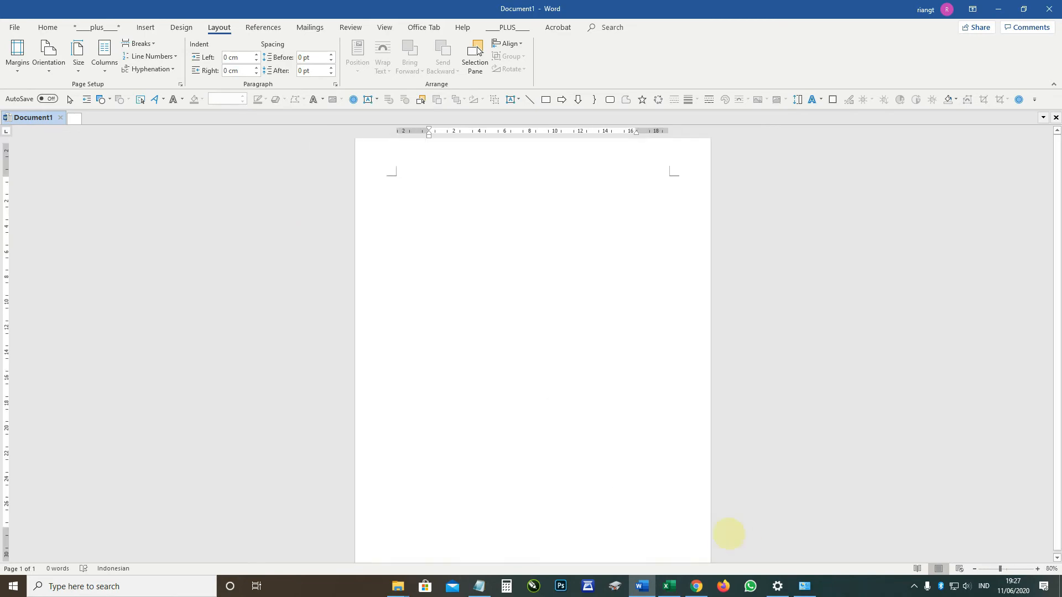
- Switch to Excel and try the F4 paper size in Book1's page setup, closing it without applying
click(669, 586)
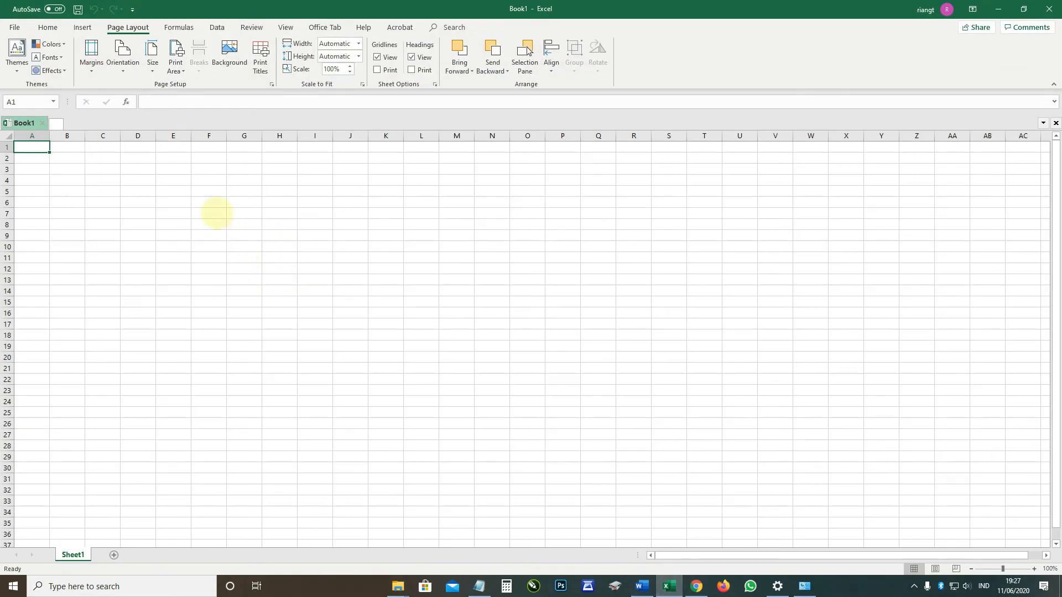
click(272, 85)
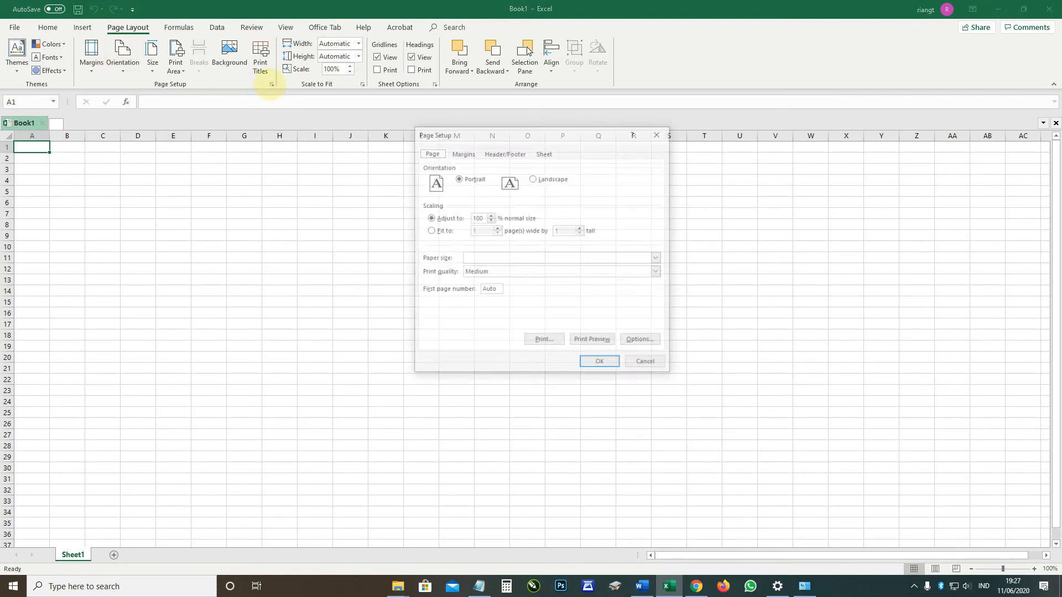
click(515, 258)
scroll(508, 280, down, 5)
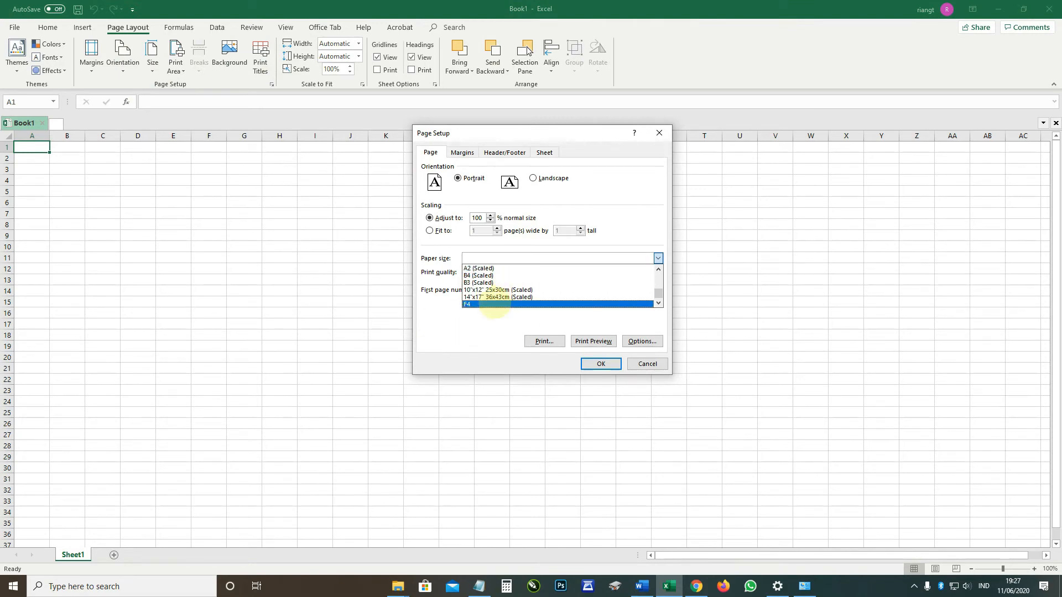
click(480, 304)
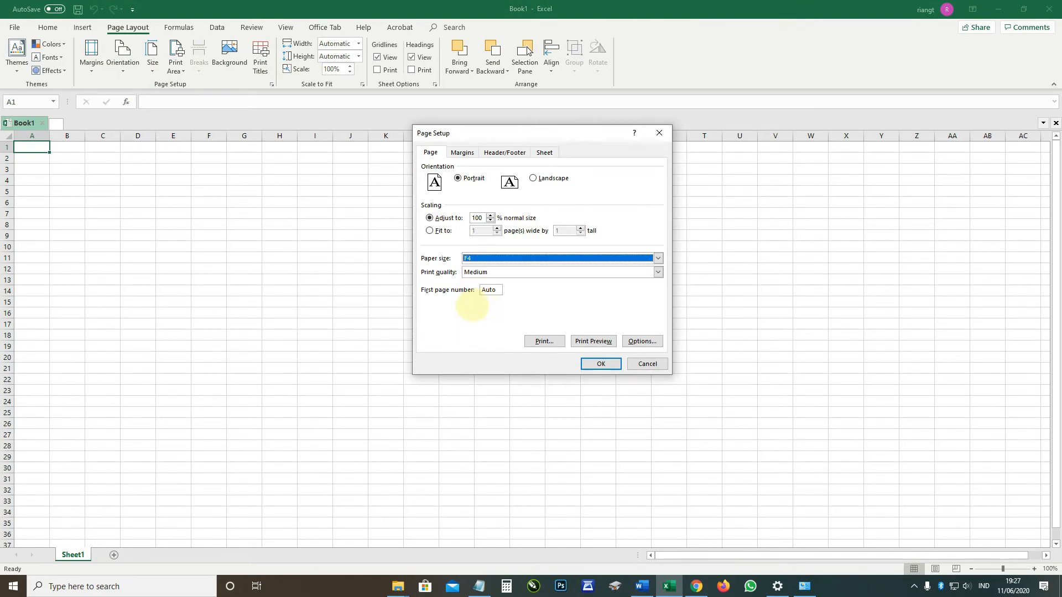
click(647, 365)
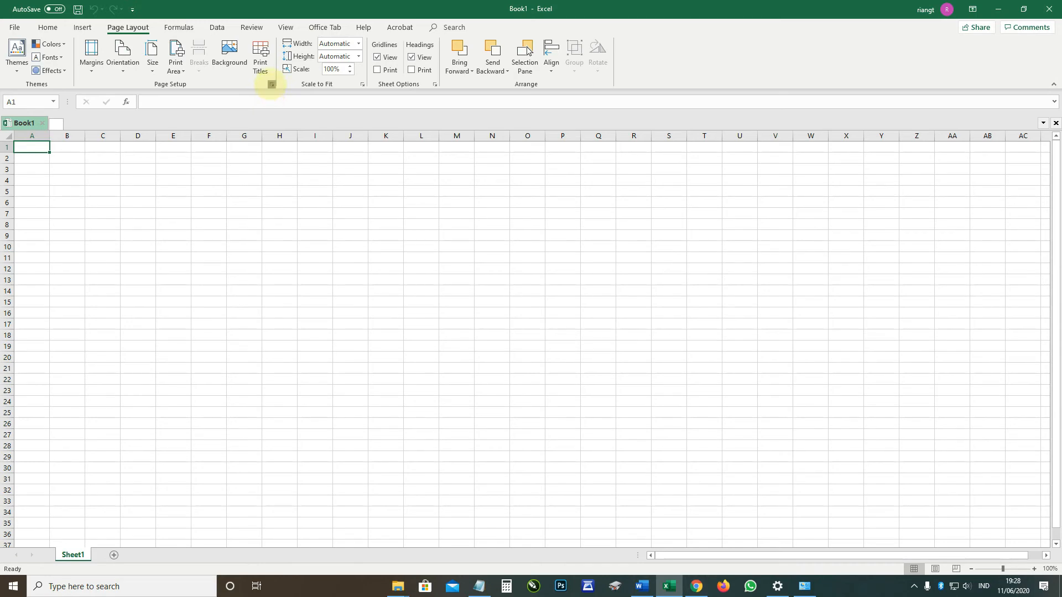
- Set the worksheet's paper size to Legal 8.5"x14" 22x36cm in the page setup
click(271, 84)
click(489, 259)
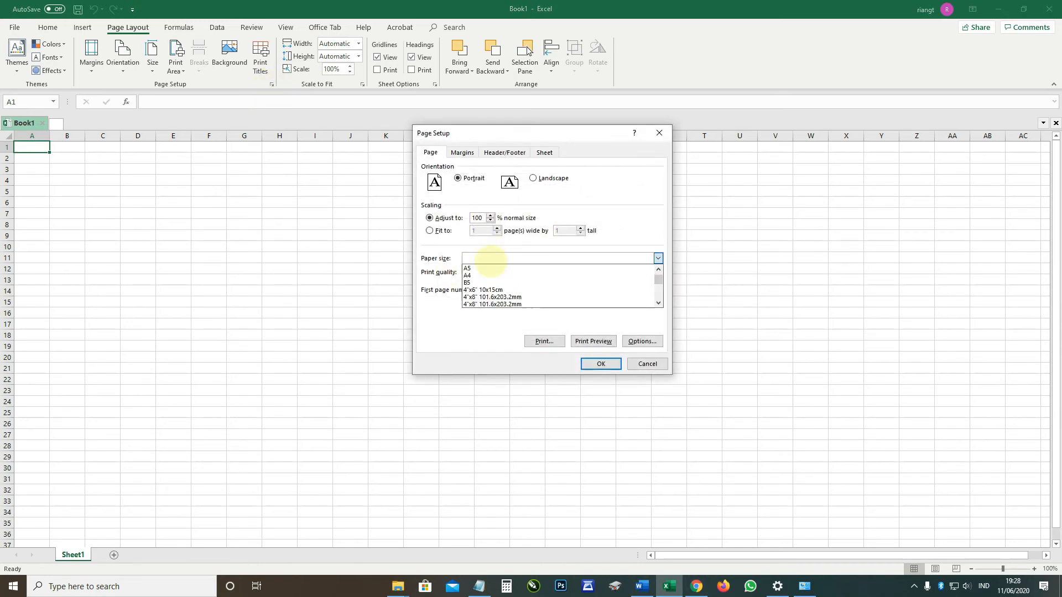
scroll(489, 282, down, 5)
scroll(490, 264, down, 1)
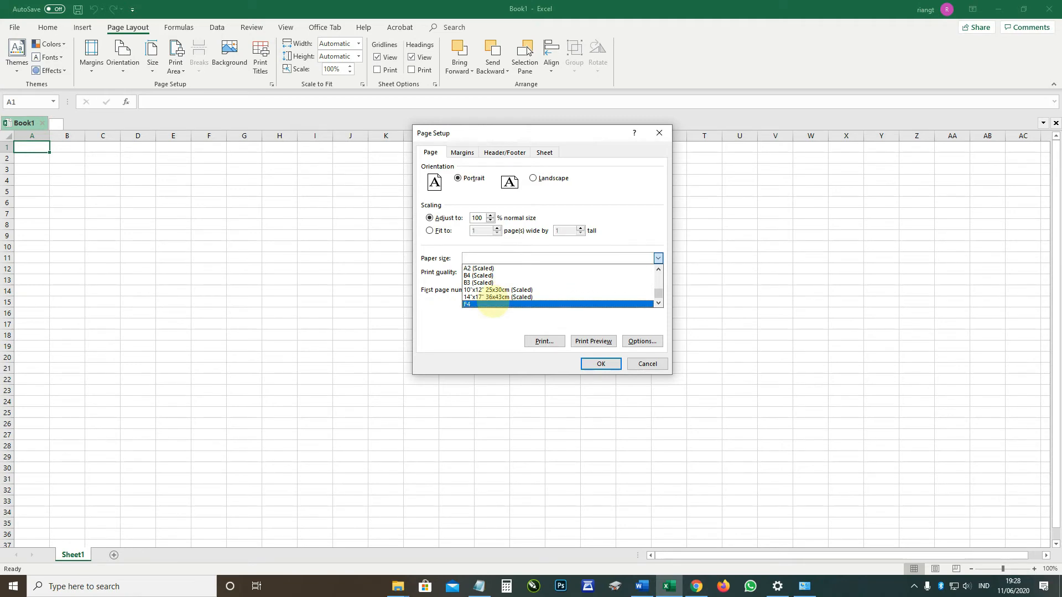
scroll(519, 281, up, 2)
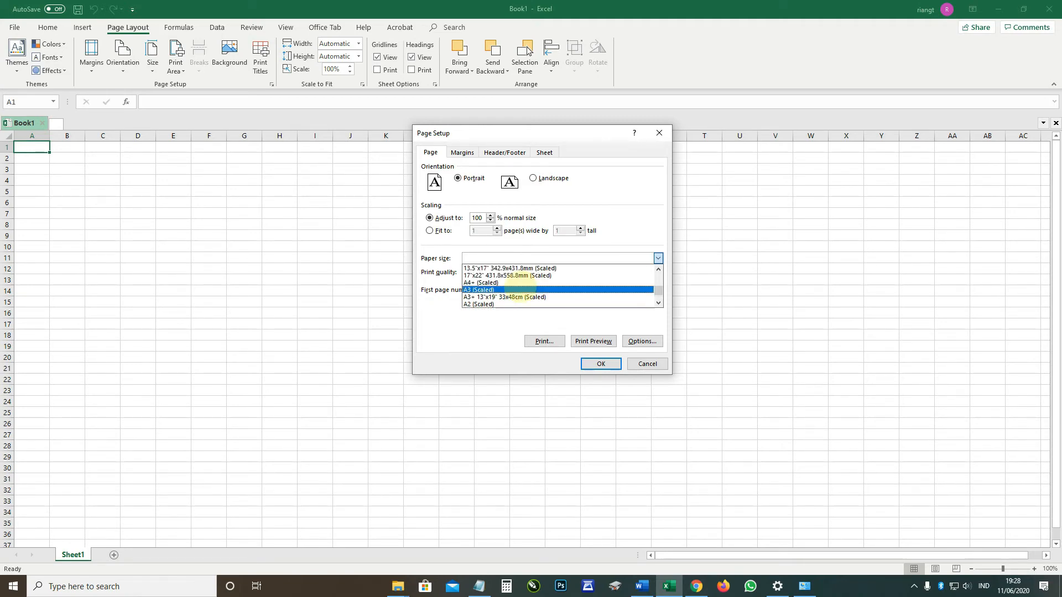
scroll(519, 286, up, 4)
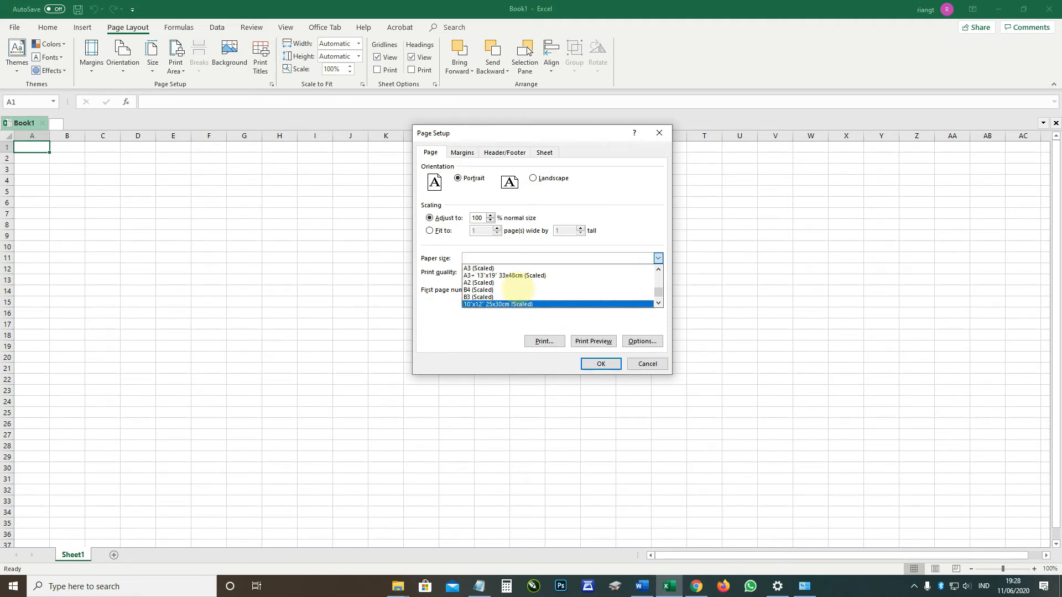
scroll(513, 283, up, 5)
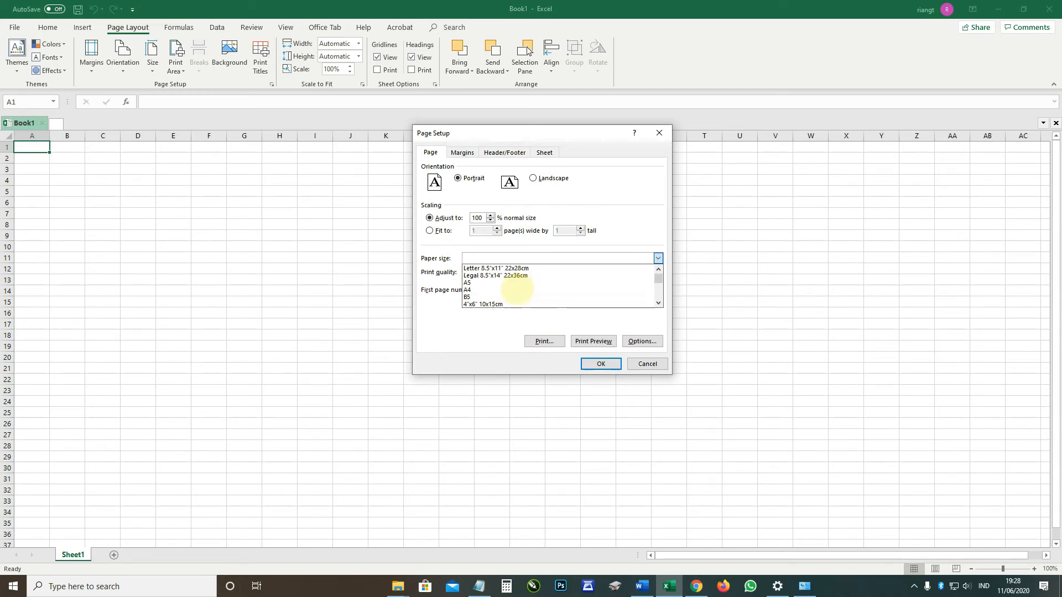
click(512, 275)
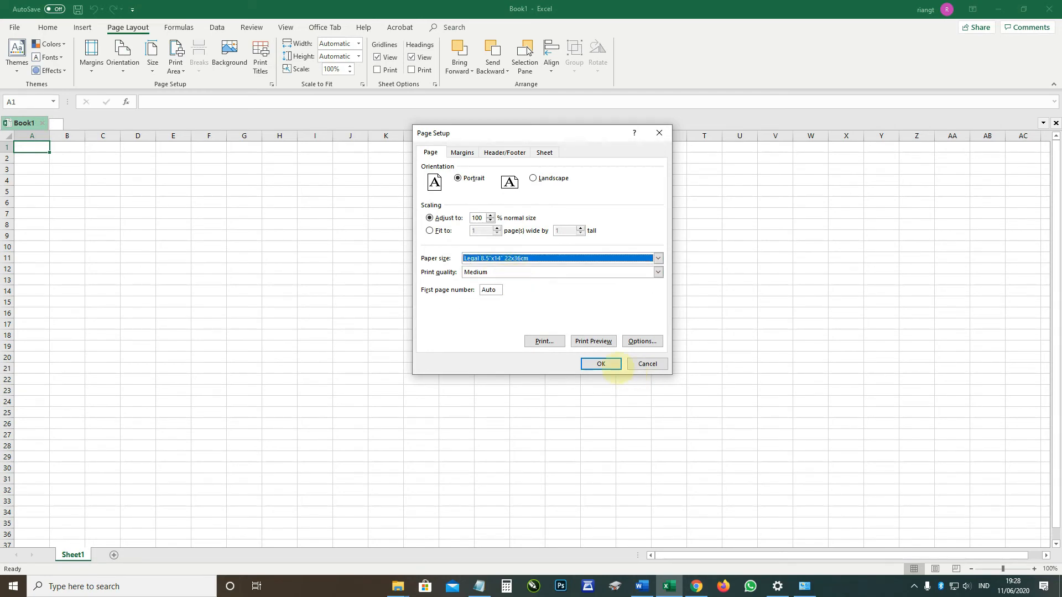
click(600, 364)
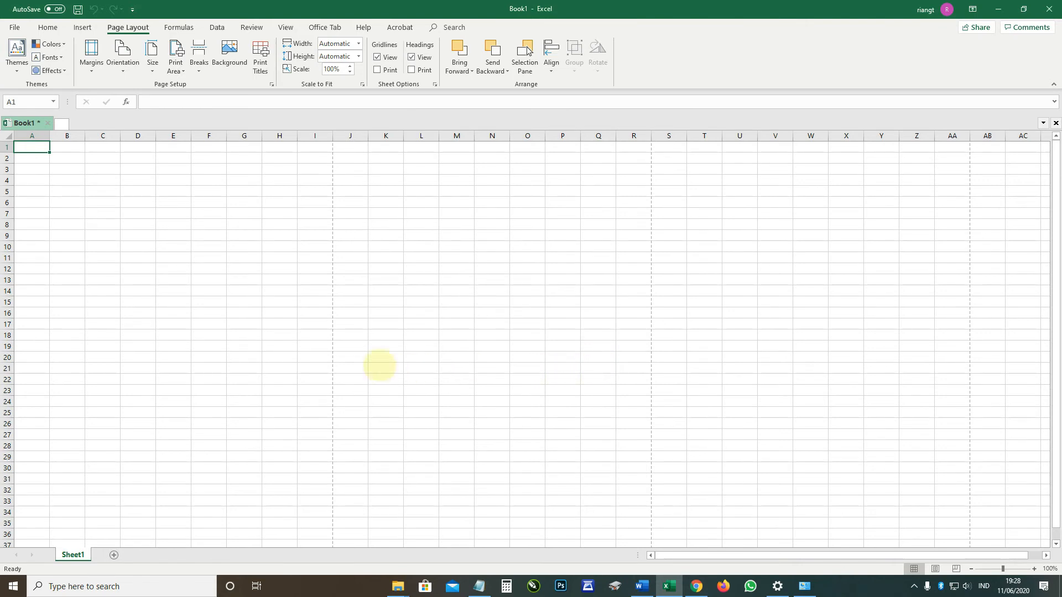
- Examine the worksheet's page-break lines, selecting A57:I61 and column I along the edges of the first page
scroll(239, 339, down, 3)
scroll(241, 341, up, 3)
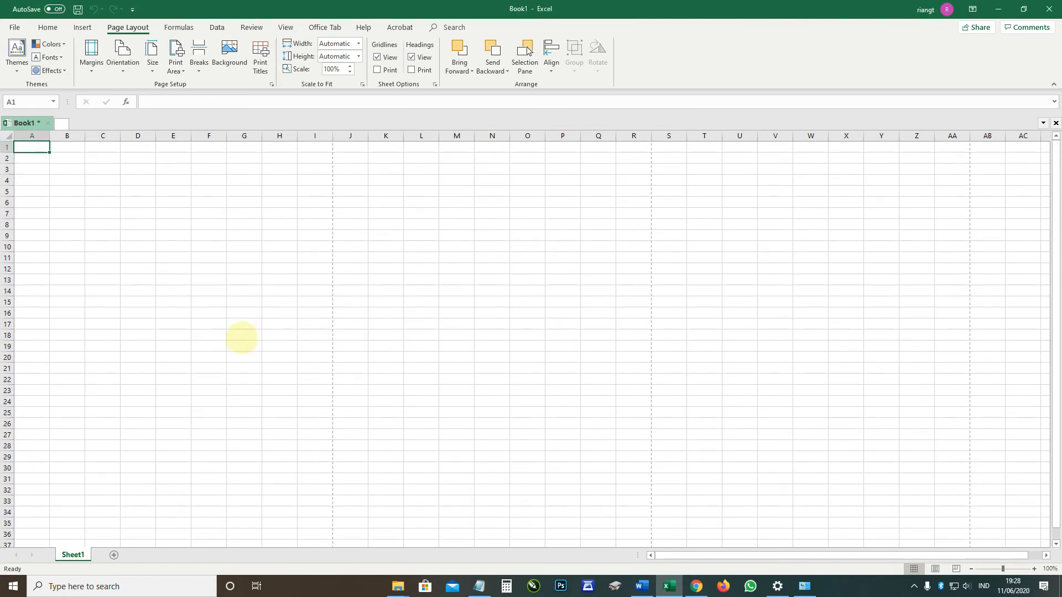
scroll(282, 244, down, 13)
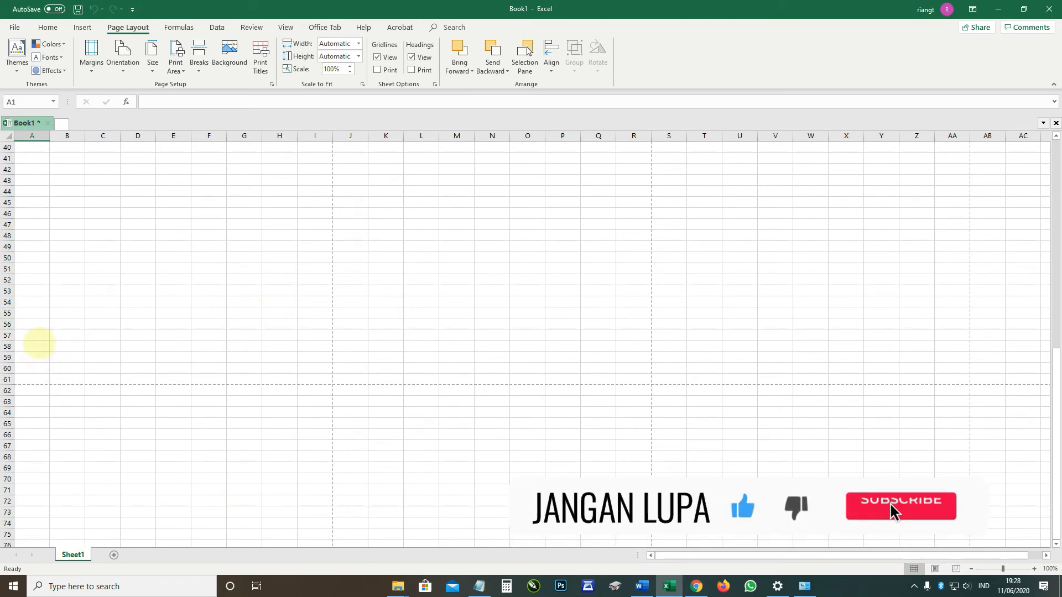
click(33, 333)
drag(32, 333, 324, 380)
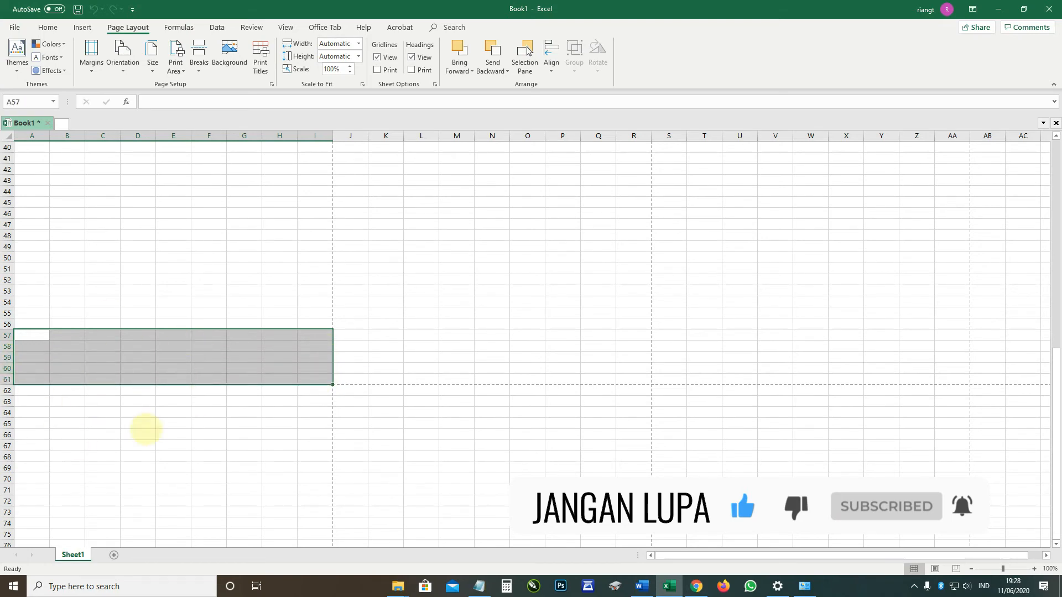
scroll(365, 347, up, 13)
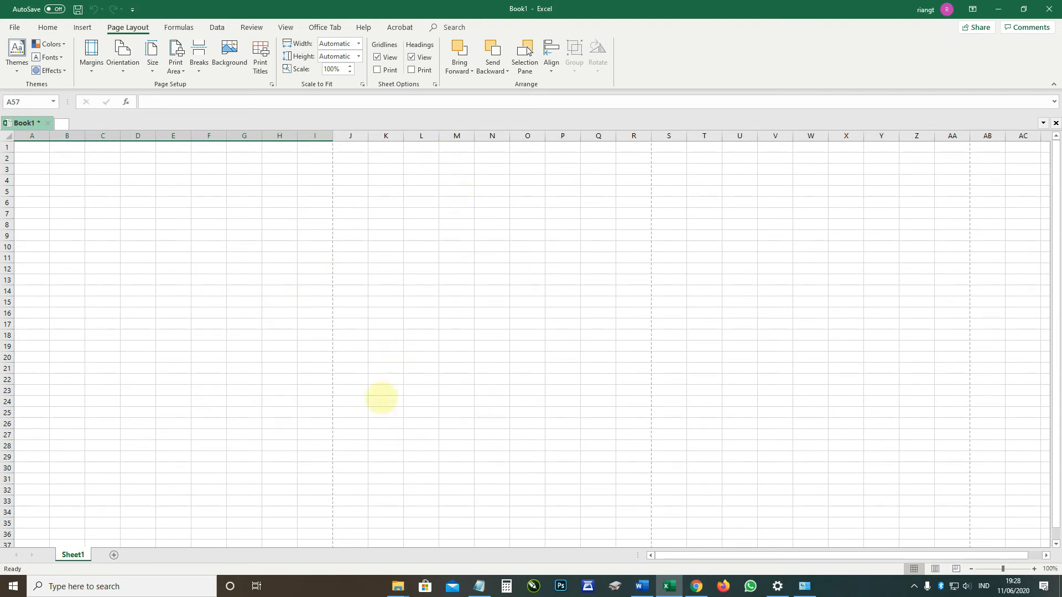
click(318, 137)
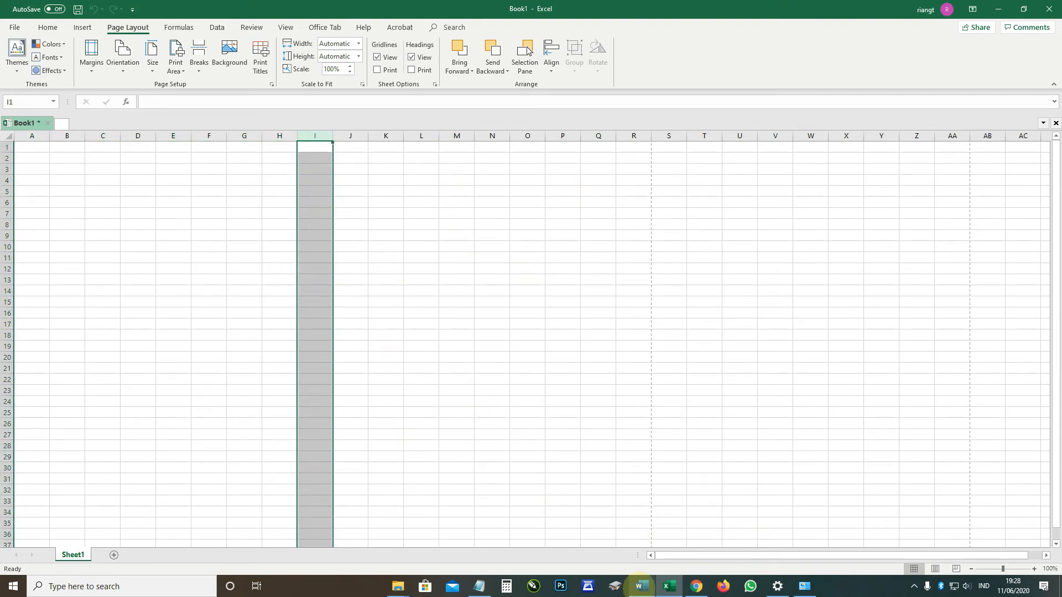
- Switch back to Word, view the whole page and check the page setup's paper size list for F4
click(642, 586)
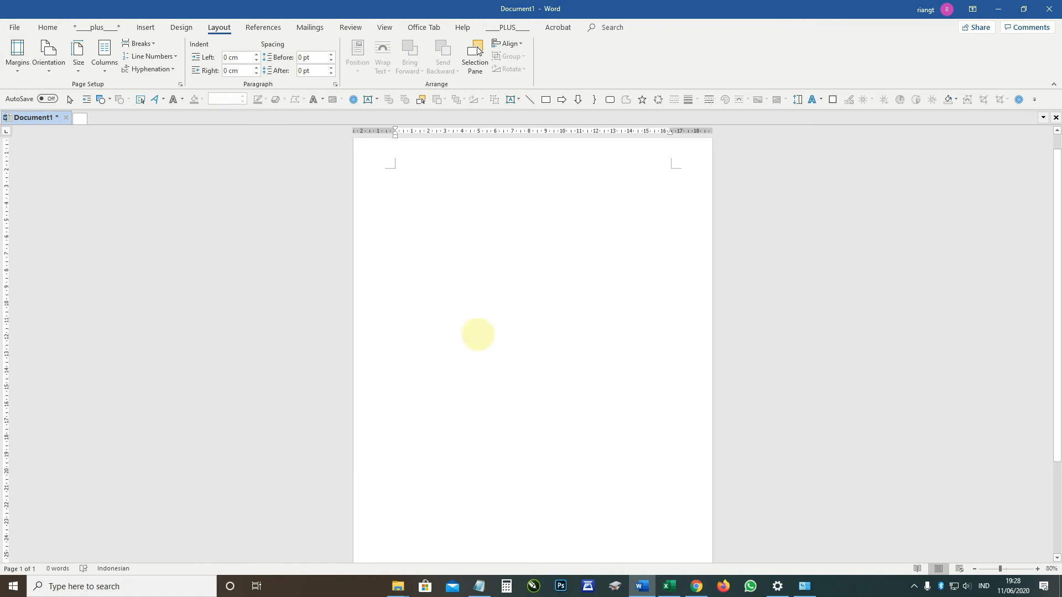
scroll(478, 338, down, 2)
ctrl+scroll(476, 346, down, 1)
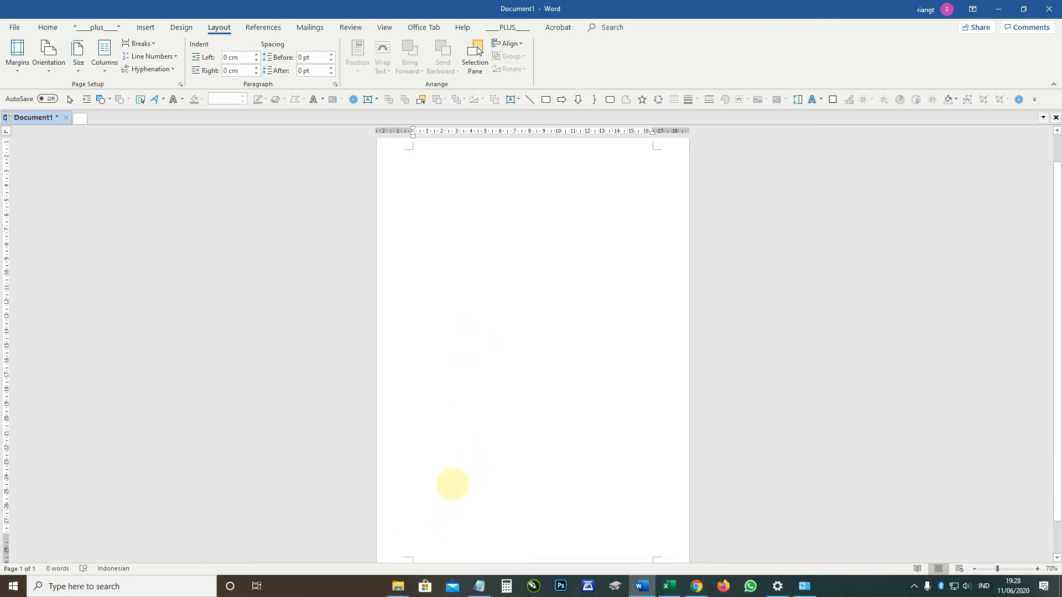
scroll(451, 485, down, 1)
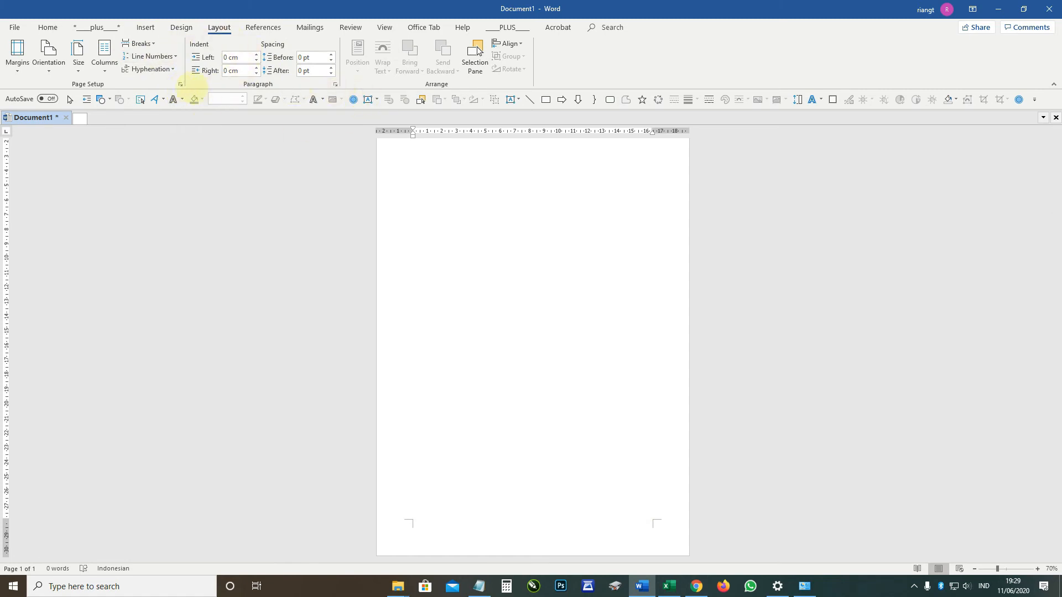
click(180, 84)
click(490, 182)
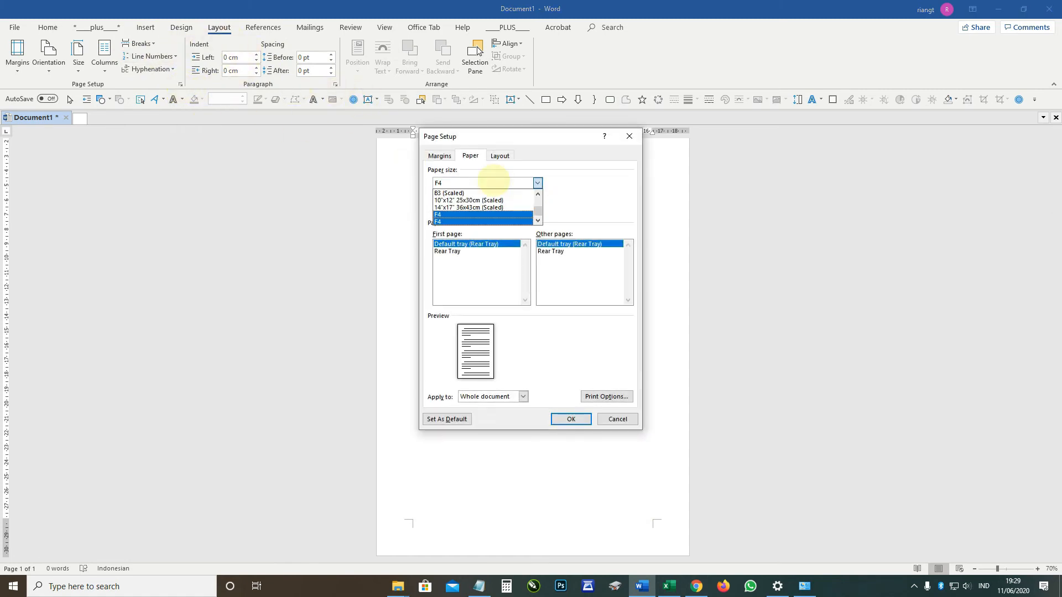
scroll(491, 183, up, 6)
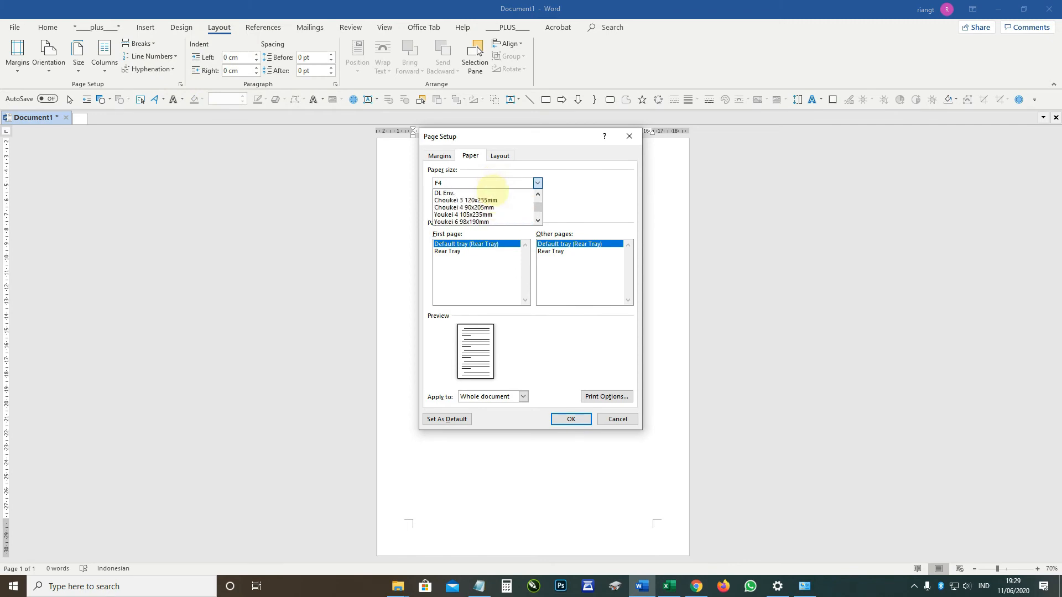
scroll(494, 191, down, 4)
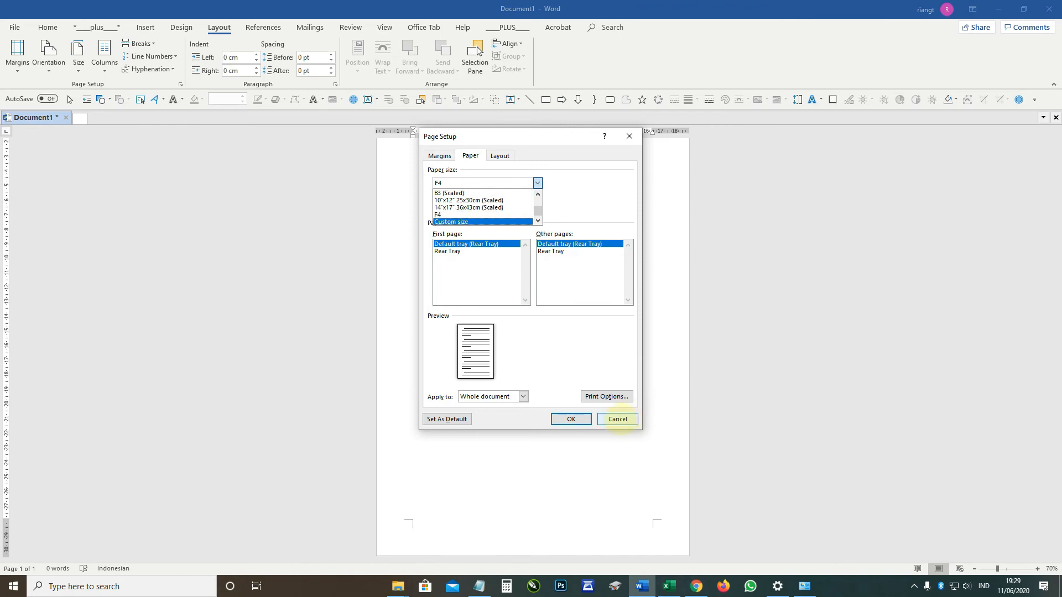
- Close Word's page setup without changes and open the Canon iP2700 series printing preferences from Devices and Printers
click(618, 419)
scroll(648, 351, up, 3)
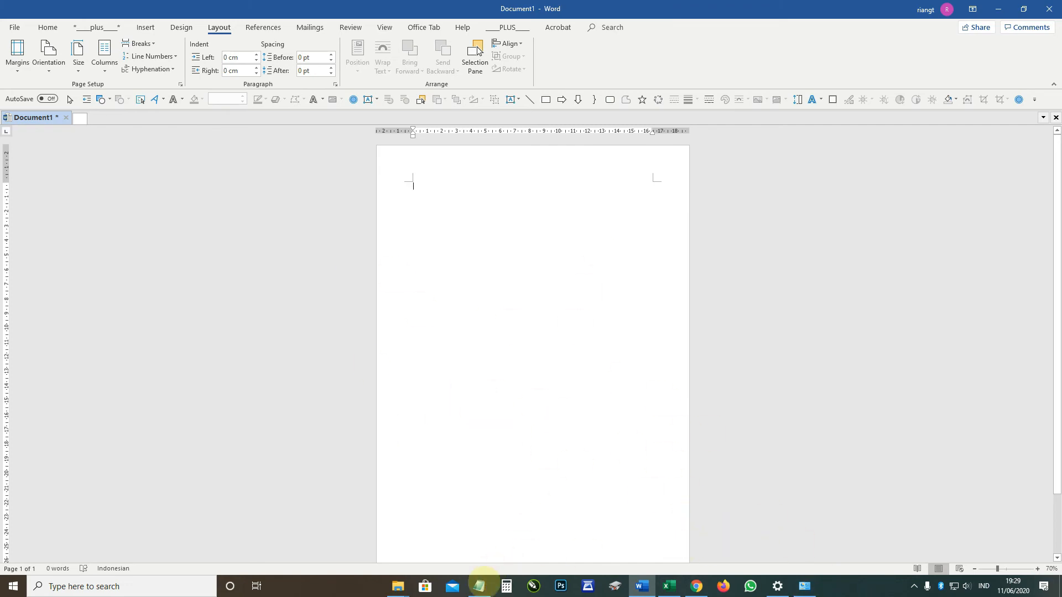
click(399, 586)
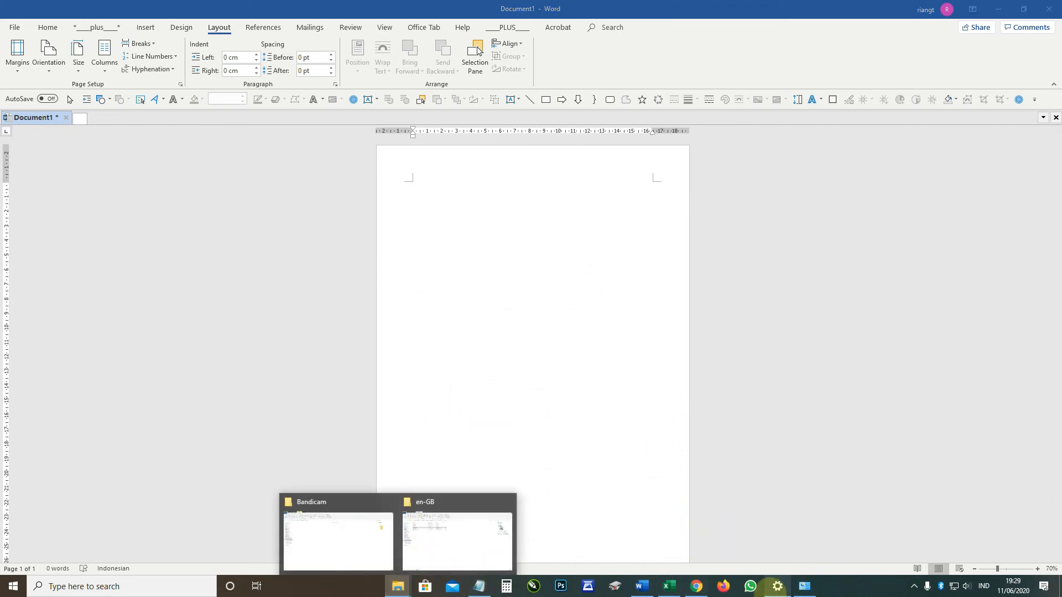
click(805, 586)
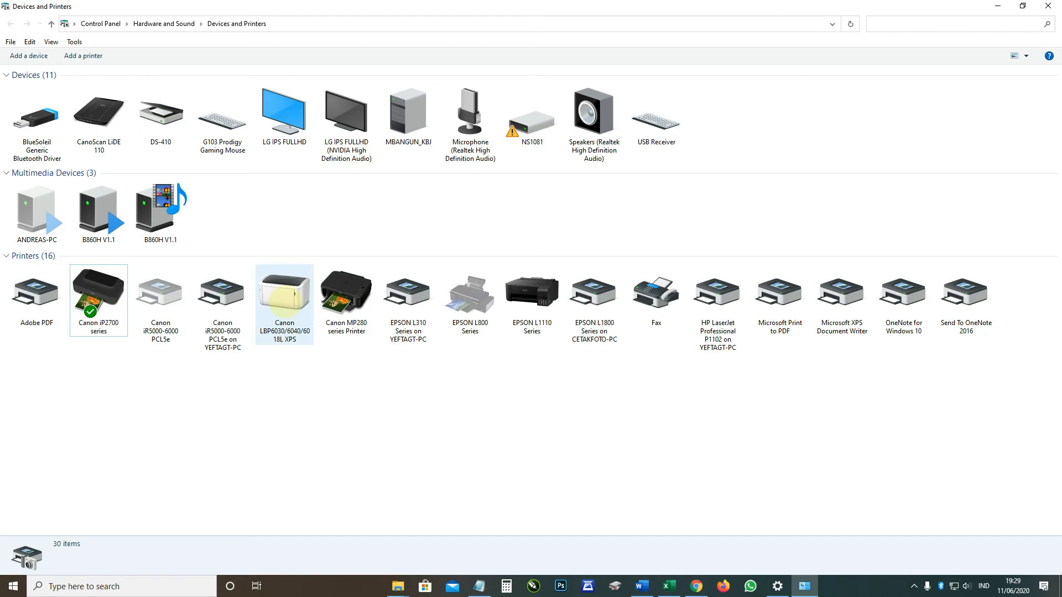
click(282, 301)
right_click(105, 331)
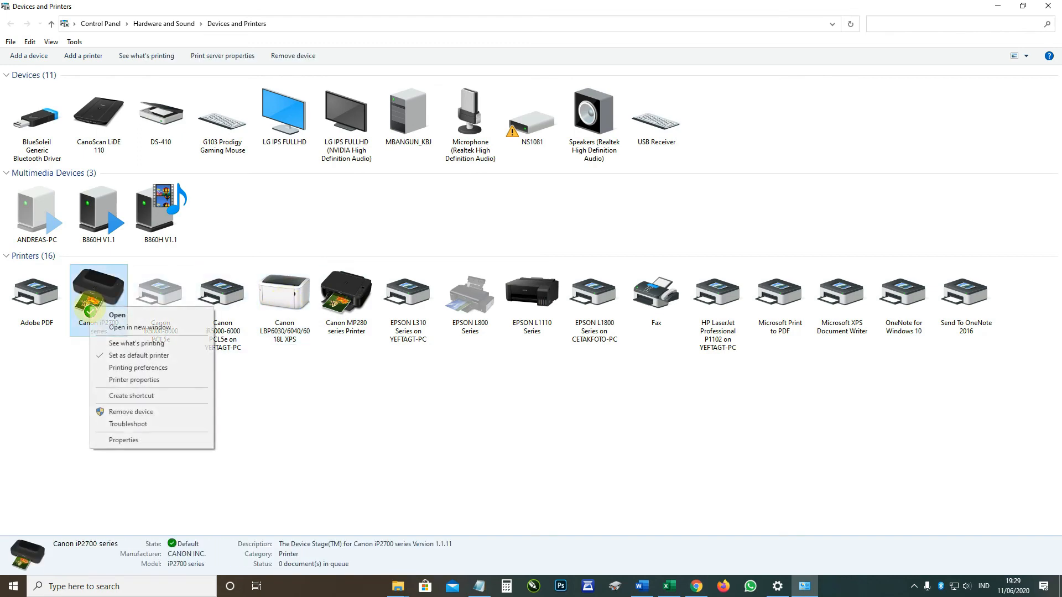
click(146, 368)
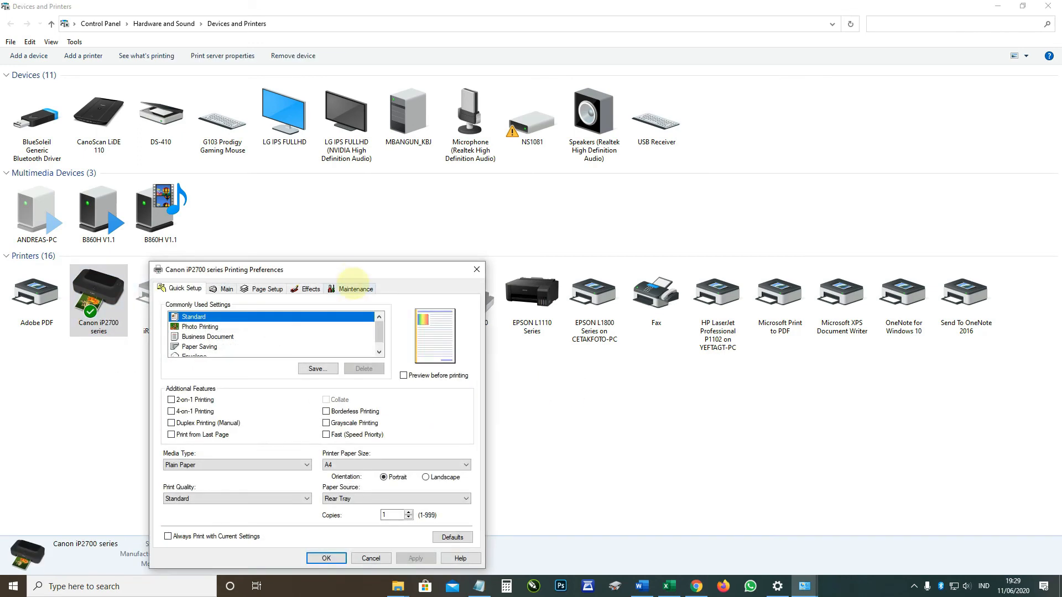
- Check the Canon iP2700 preferences' printer paper size list for F4, closing the preferences without changes
drag(357, 267, 622, 146)
click(636, 343)
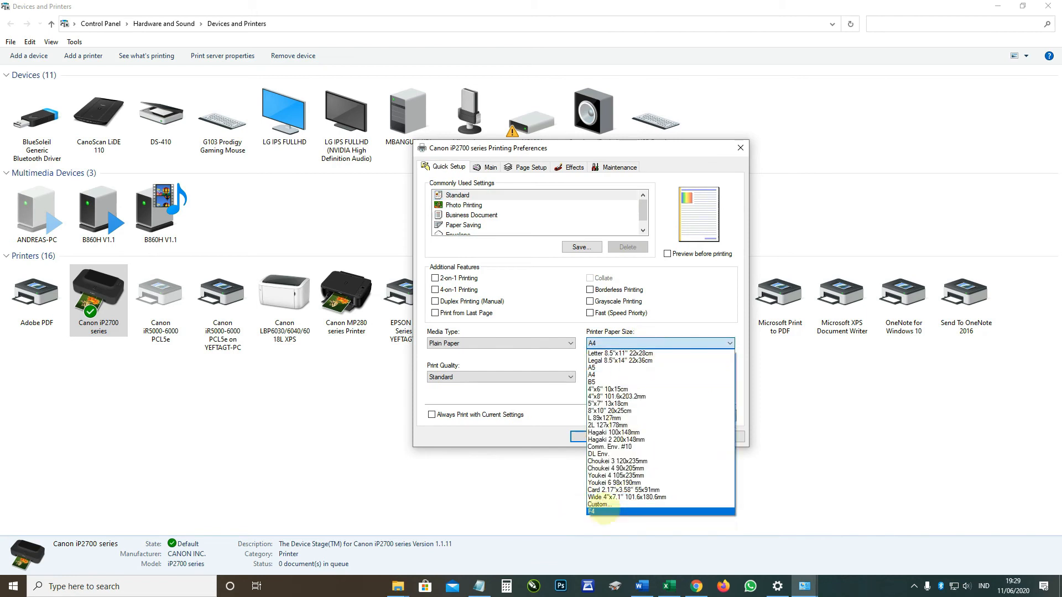
click(533, 413)
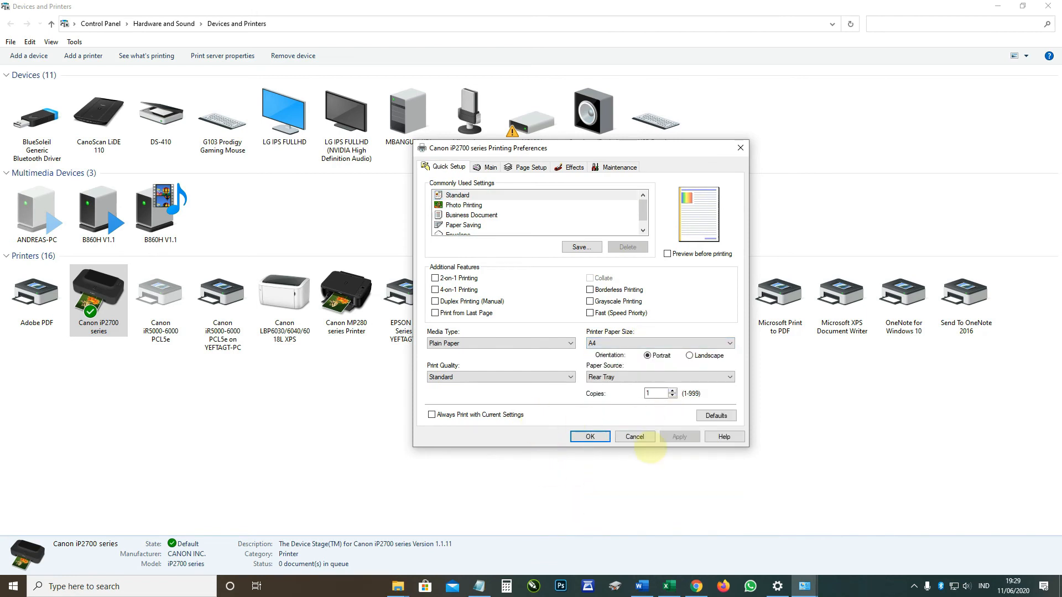
click(635, 437)
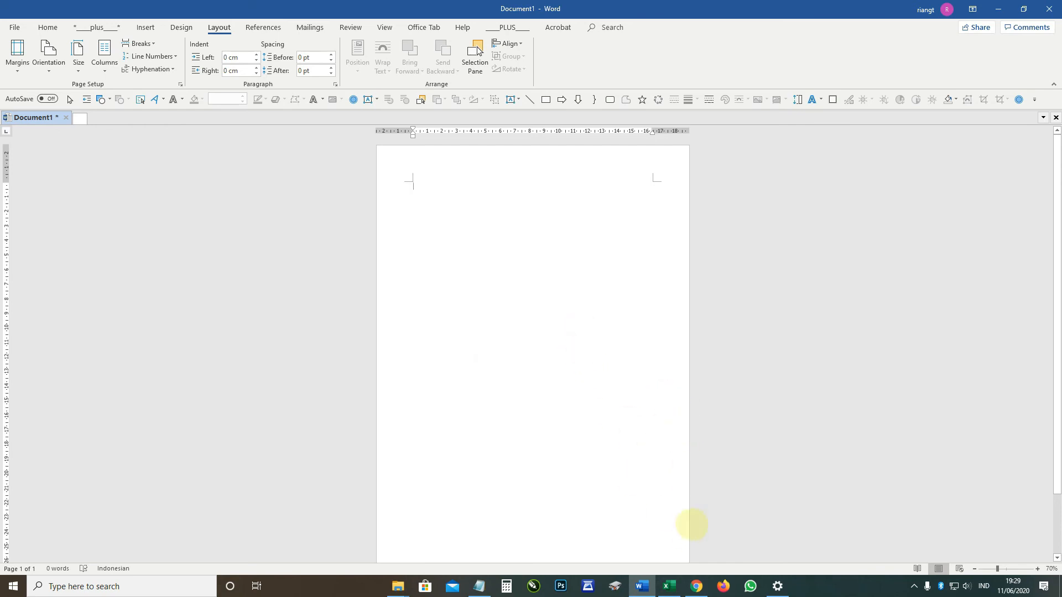
scroll(590, 456, down, 3)
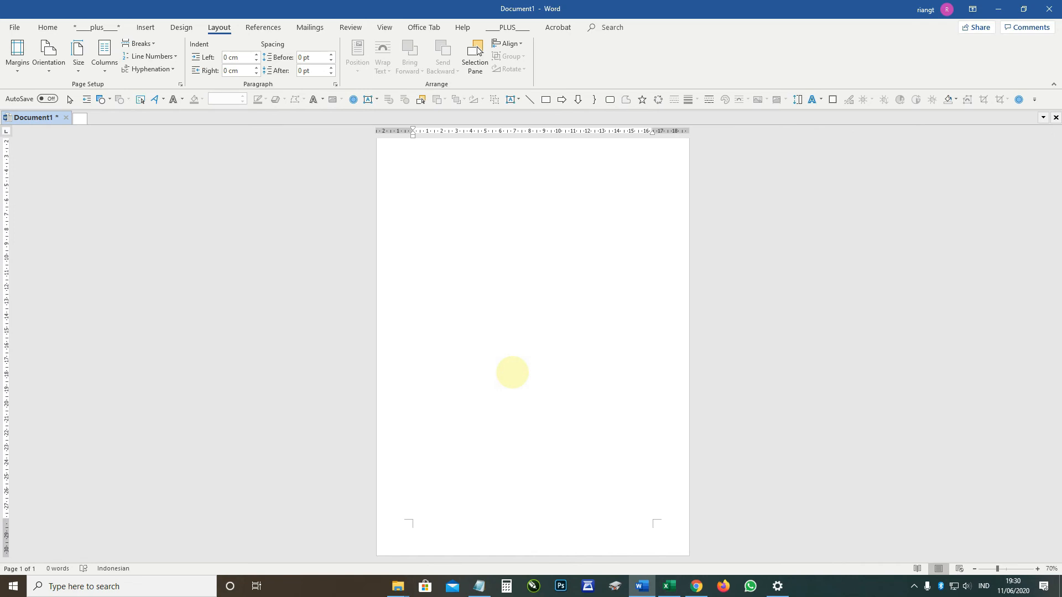
mouse_move(397, 586)
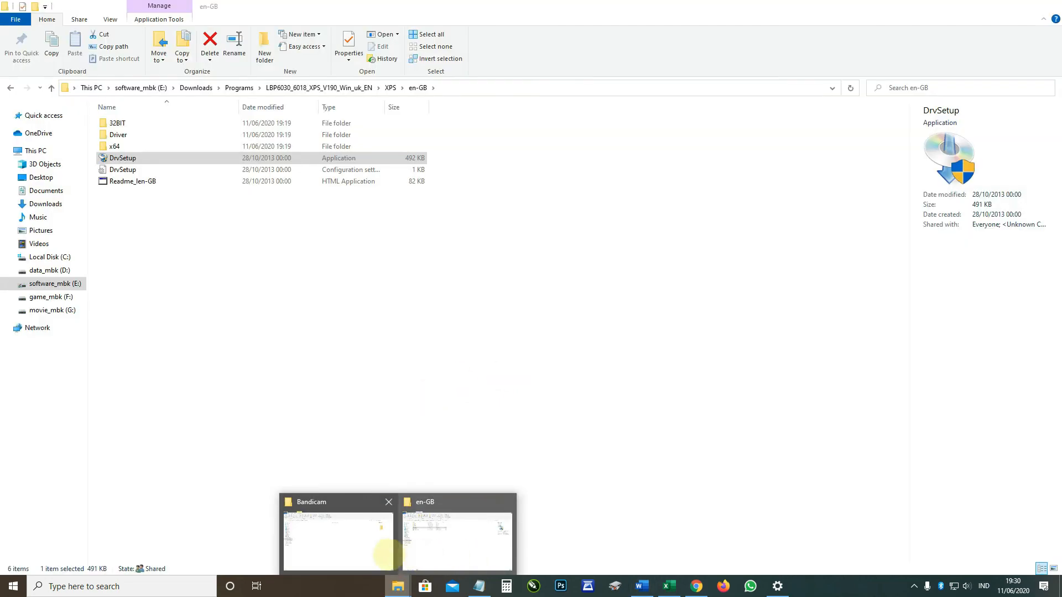
click(458, 550)
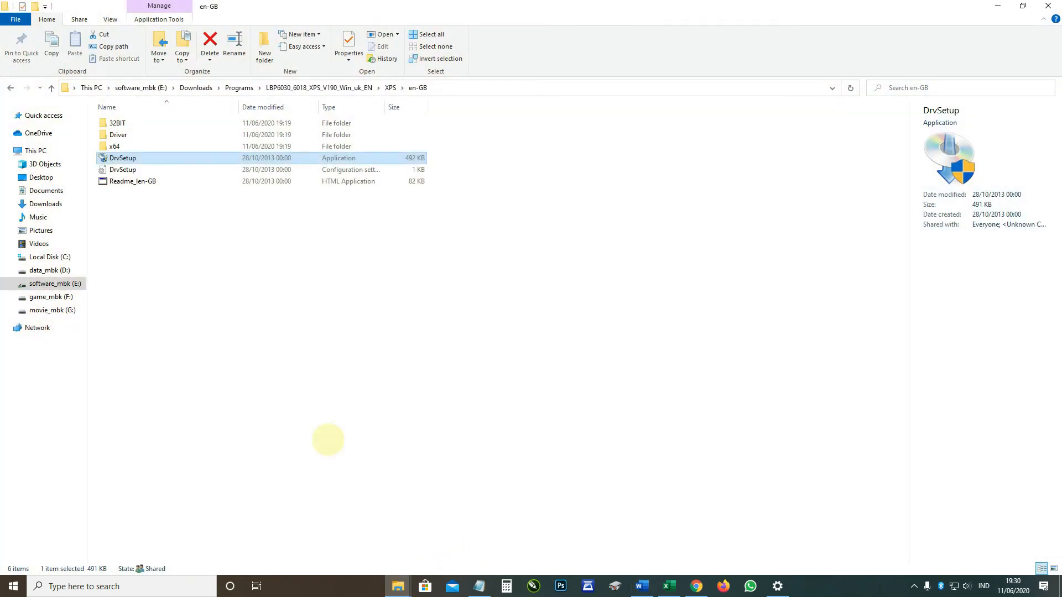
click(46, 191)
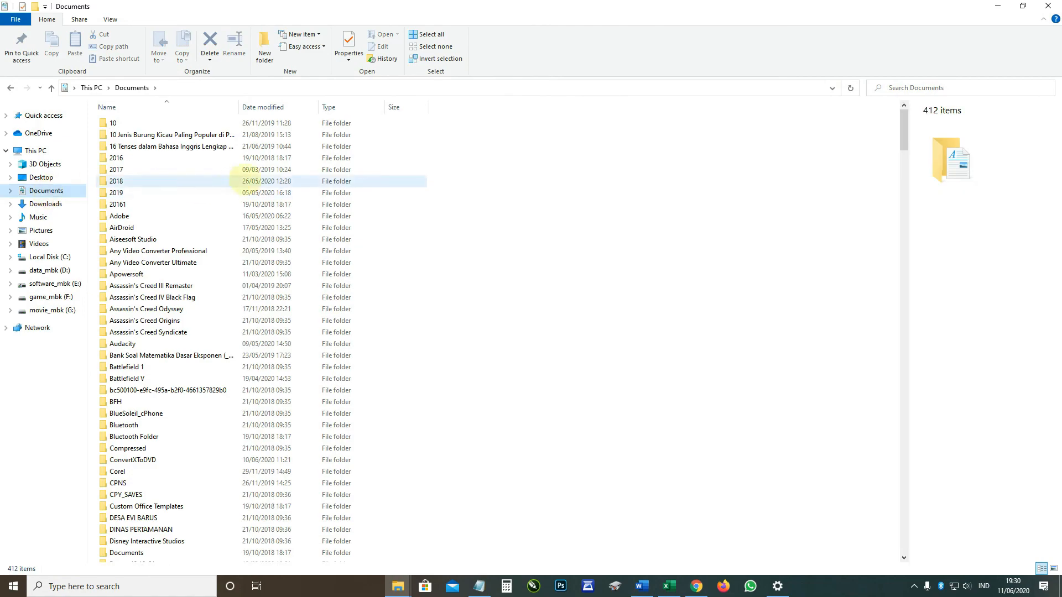
scroll(287, 364, down, 20)
scroll(287, 364, down, 20)
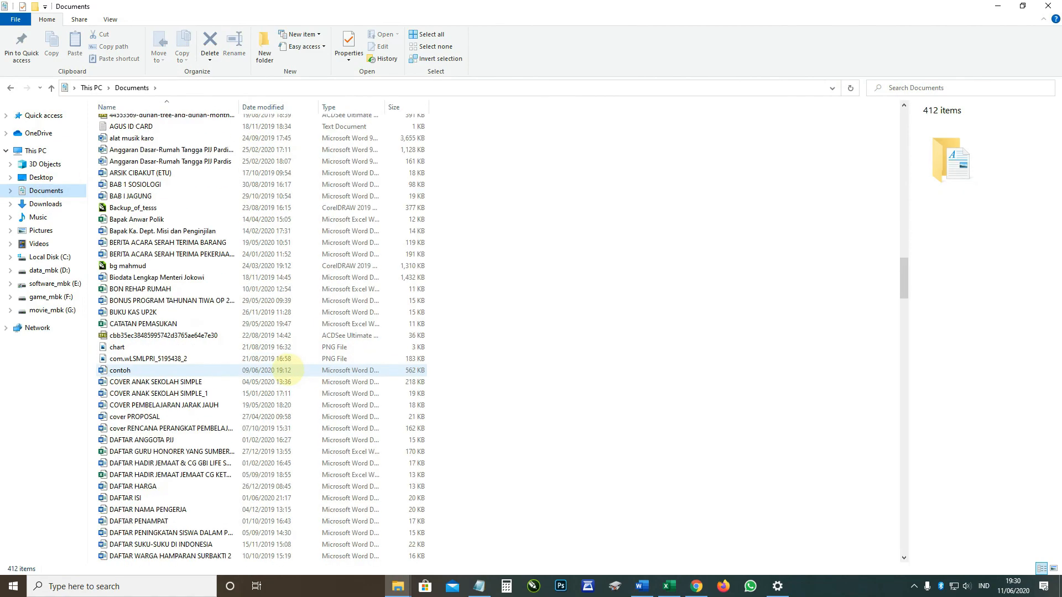
double_click(144, 201)
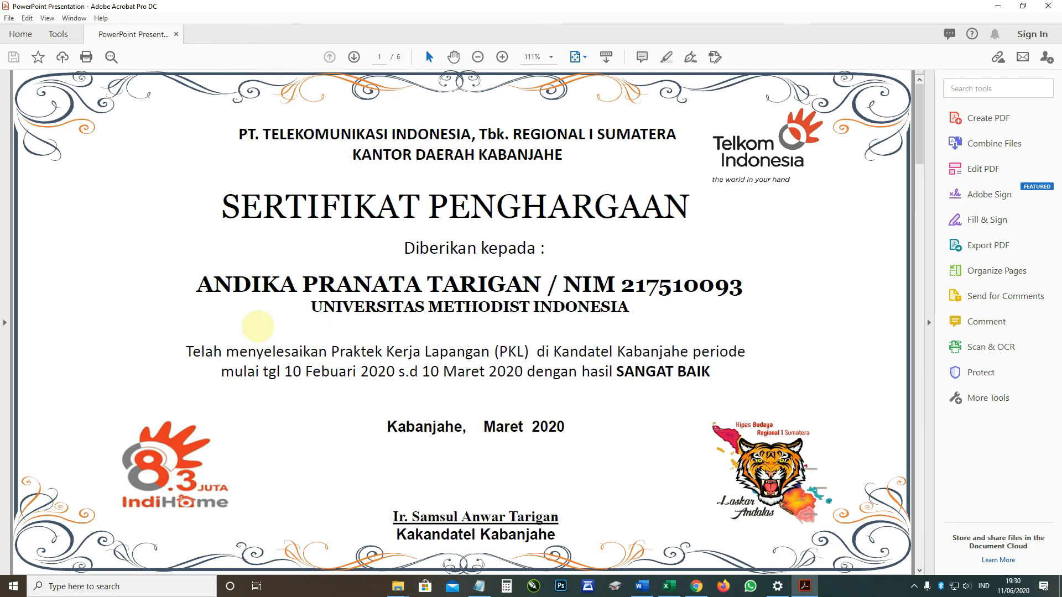
- Open the Canon iP2700 series properties from the PDF's print dialog and check the printer paper size list for F4
key(ctrl+p)
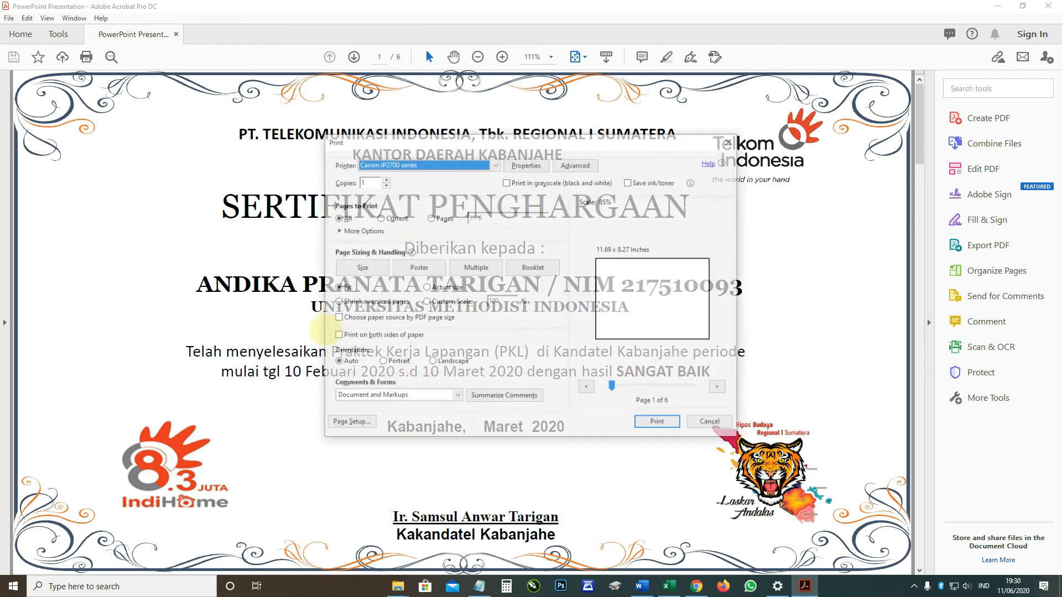
click(526, 164)
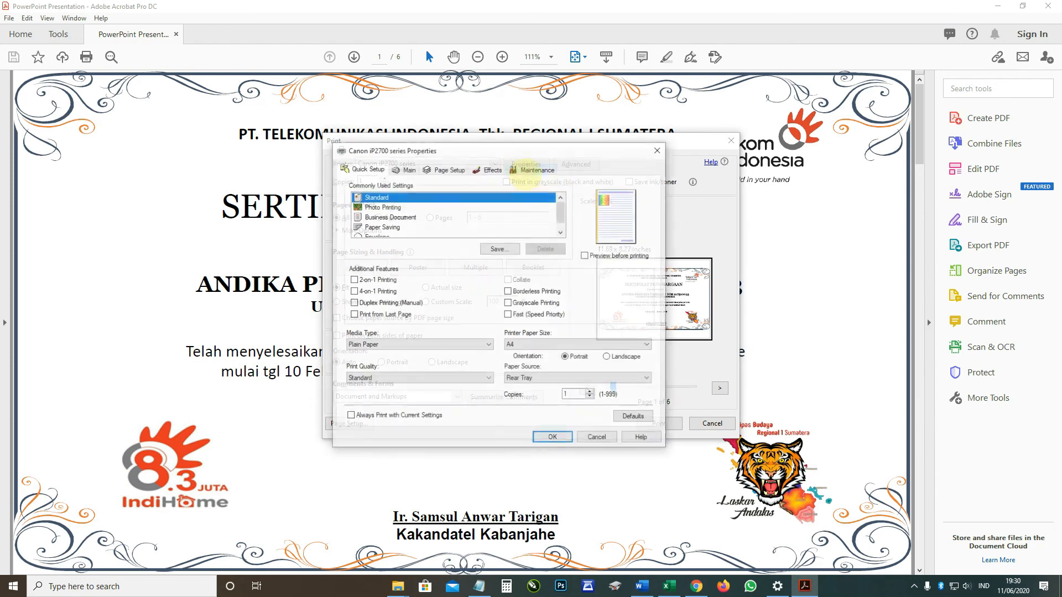
click(542, 345)
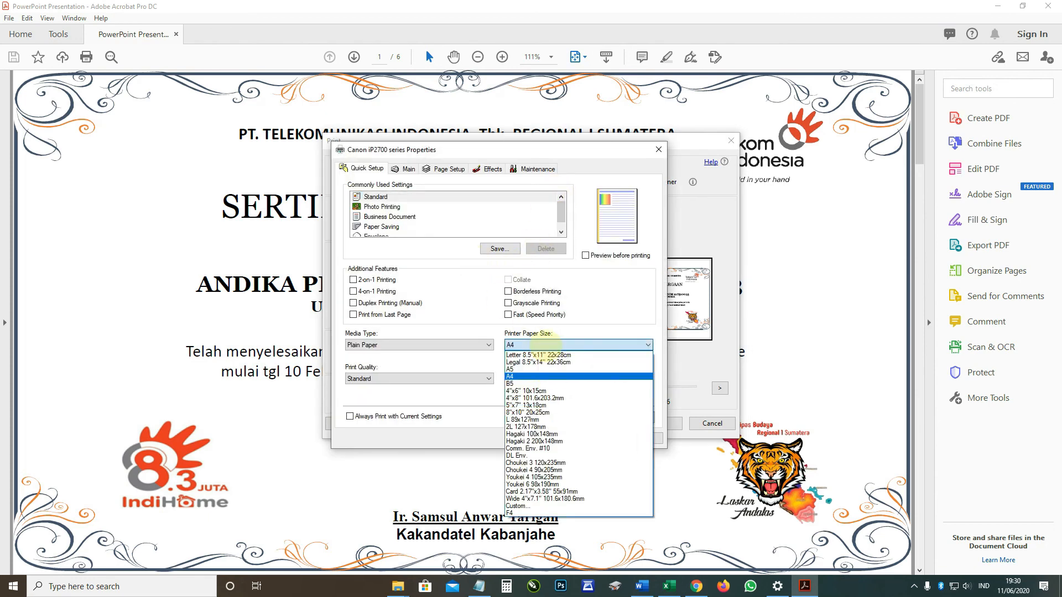
click(545, 345)
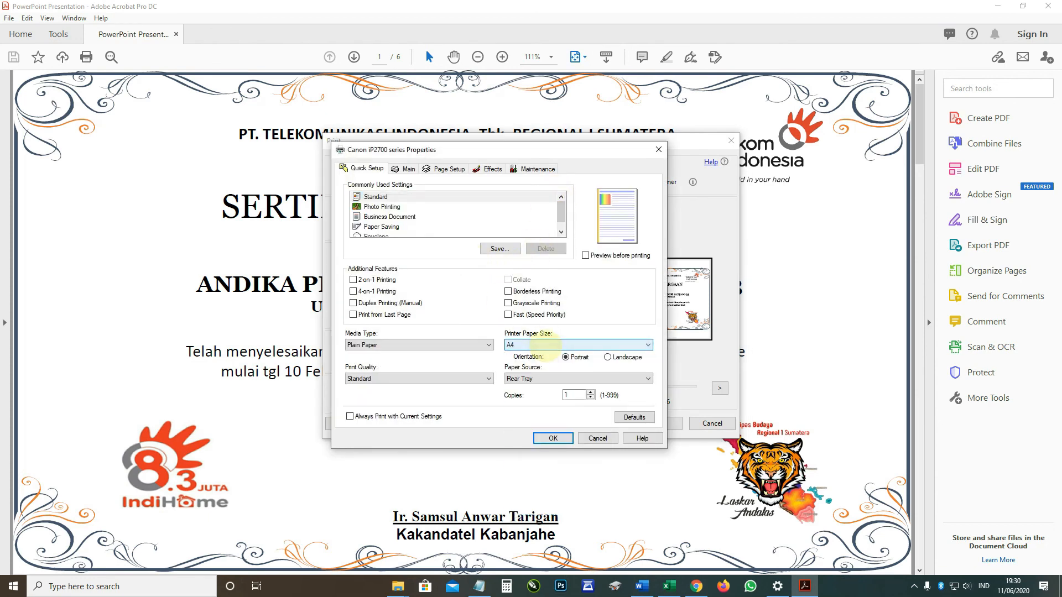
click(540, 345)
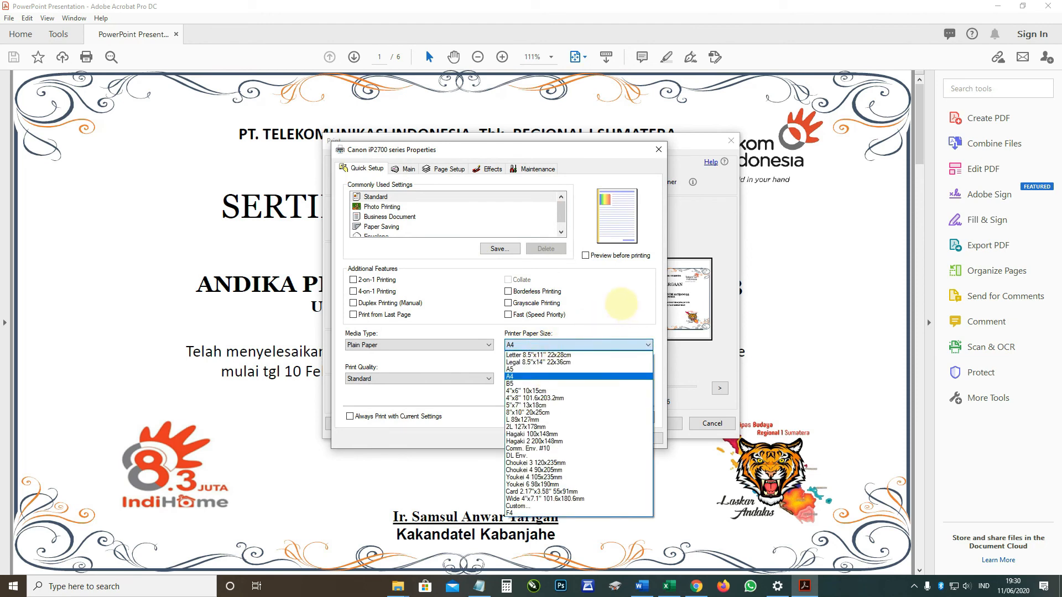
click(621, 304)
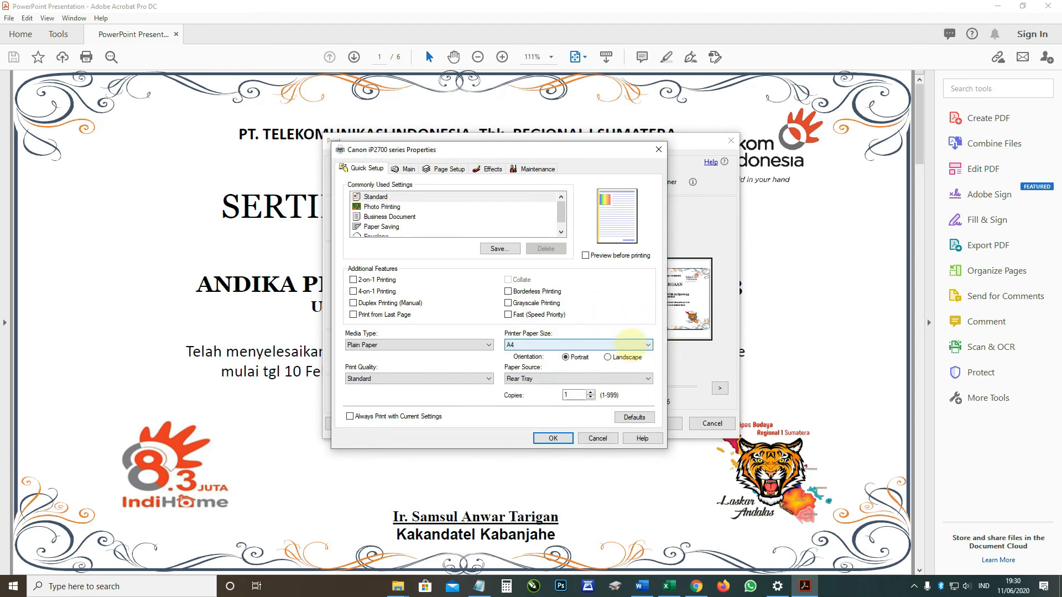
- Try F4 as the printer paper size, cancel the properties and print dialogs, and close Adobe Acrobat
click(631, 343)
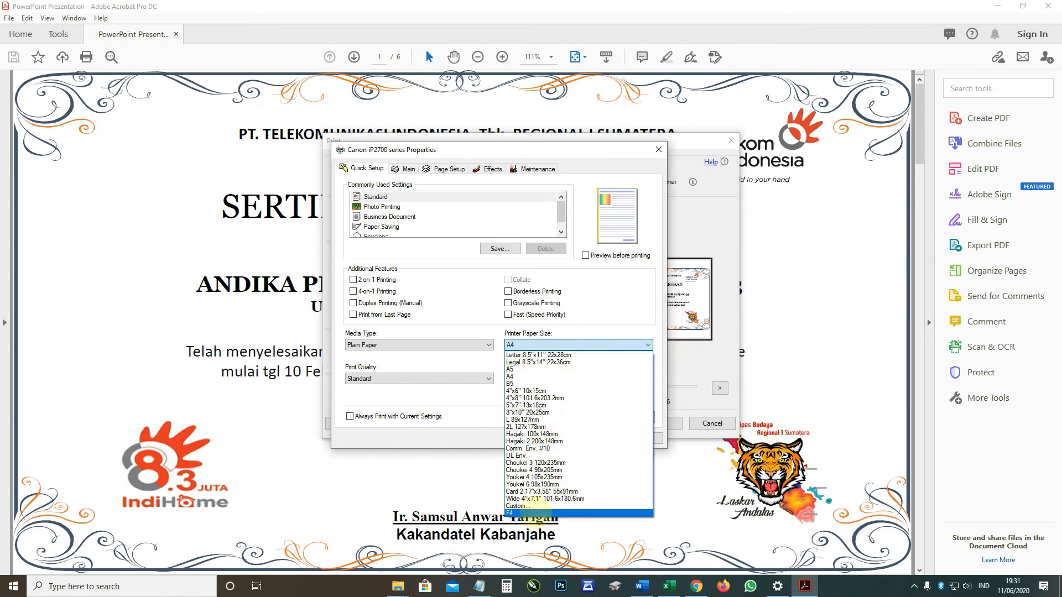
click(540, 513)
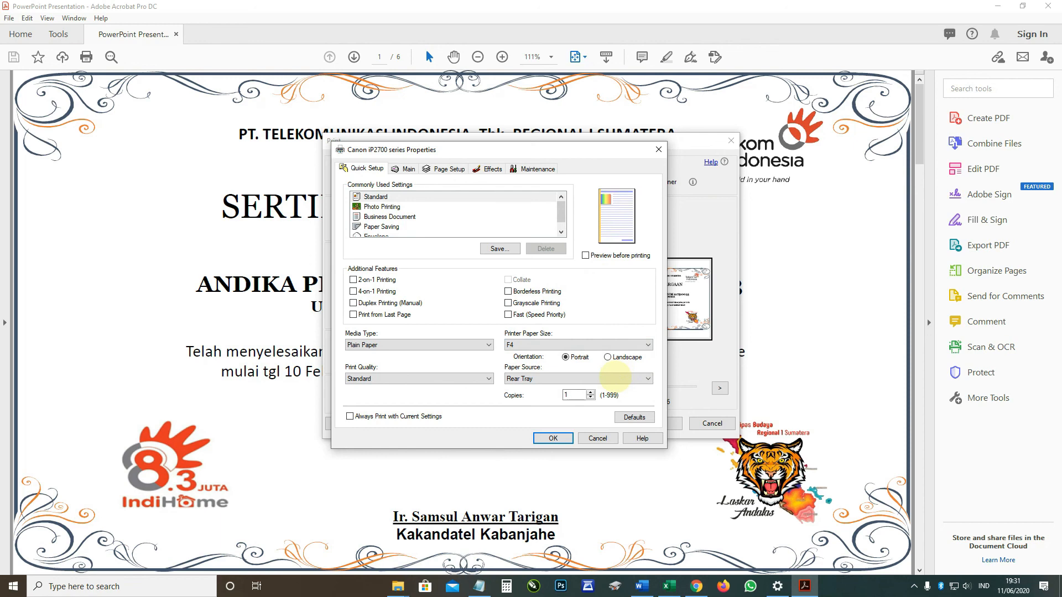
click(598, 439)
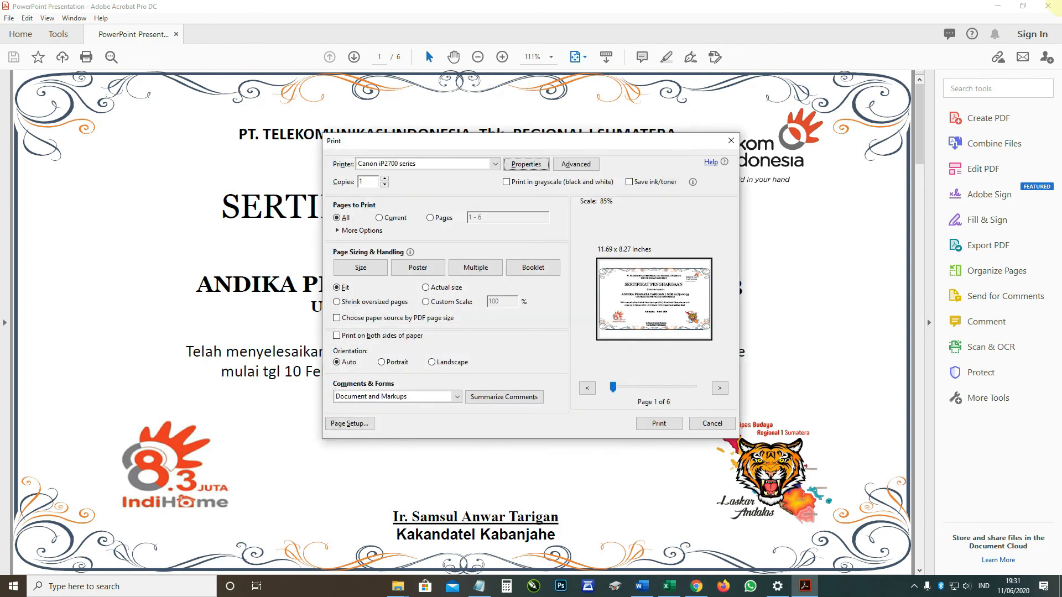
click(708, 424)
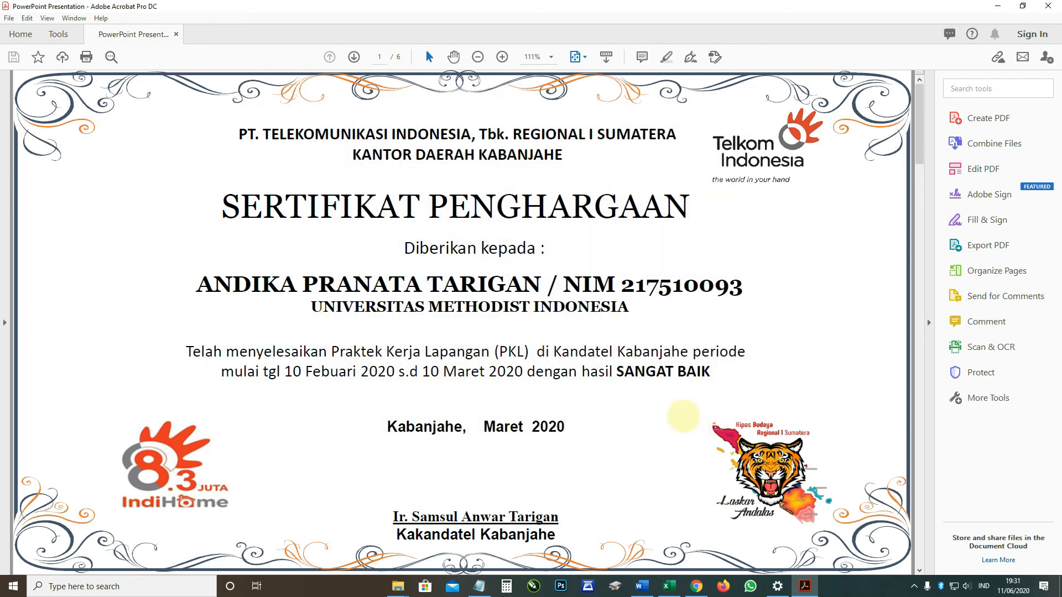
click(1049, 6)
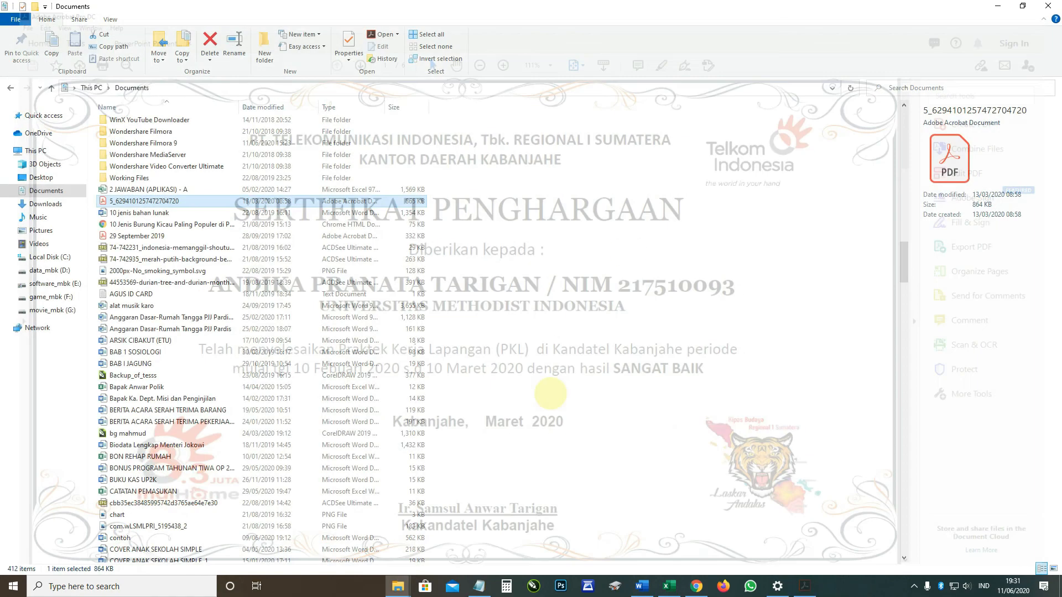